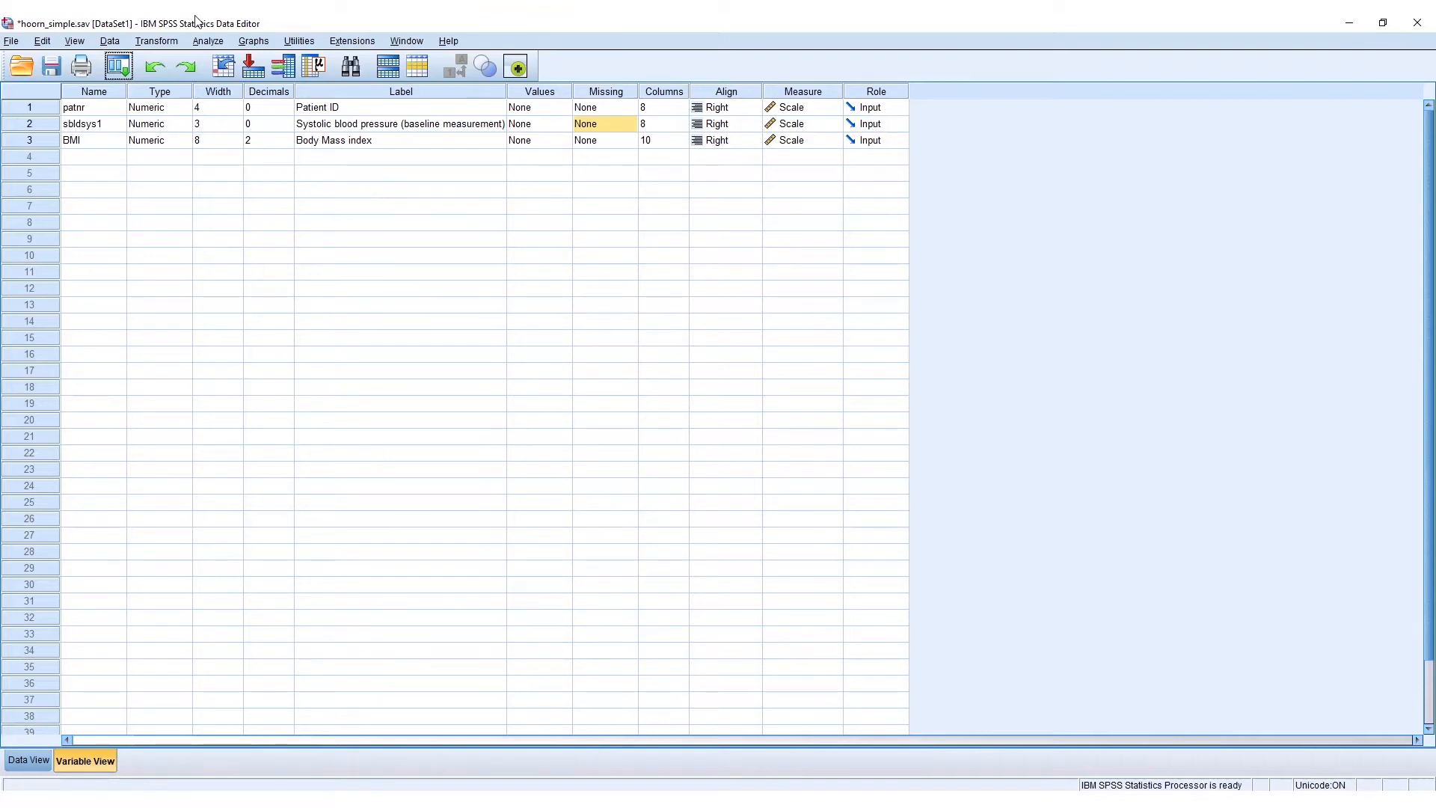
- Start defining a simple scatterplot with the legacy Scatter/Dot chart dialog
left_click(255, 43)
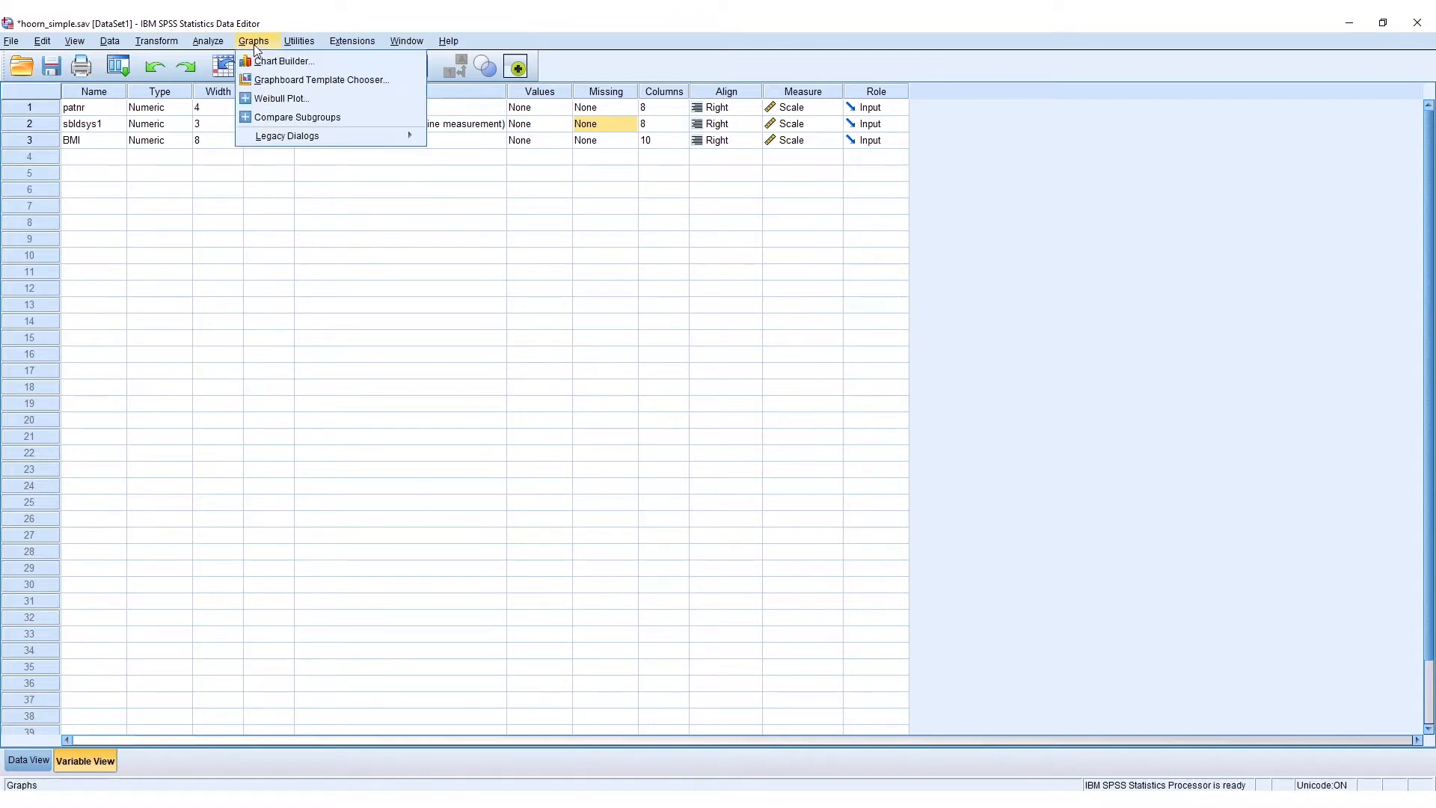
mouse_move(300, 141)
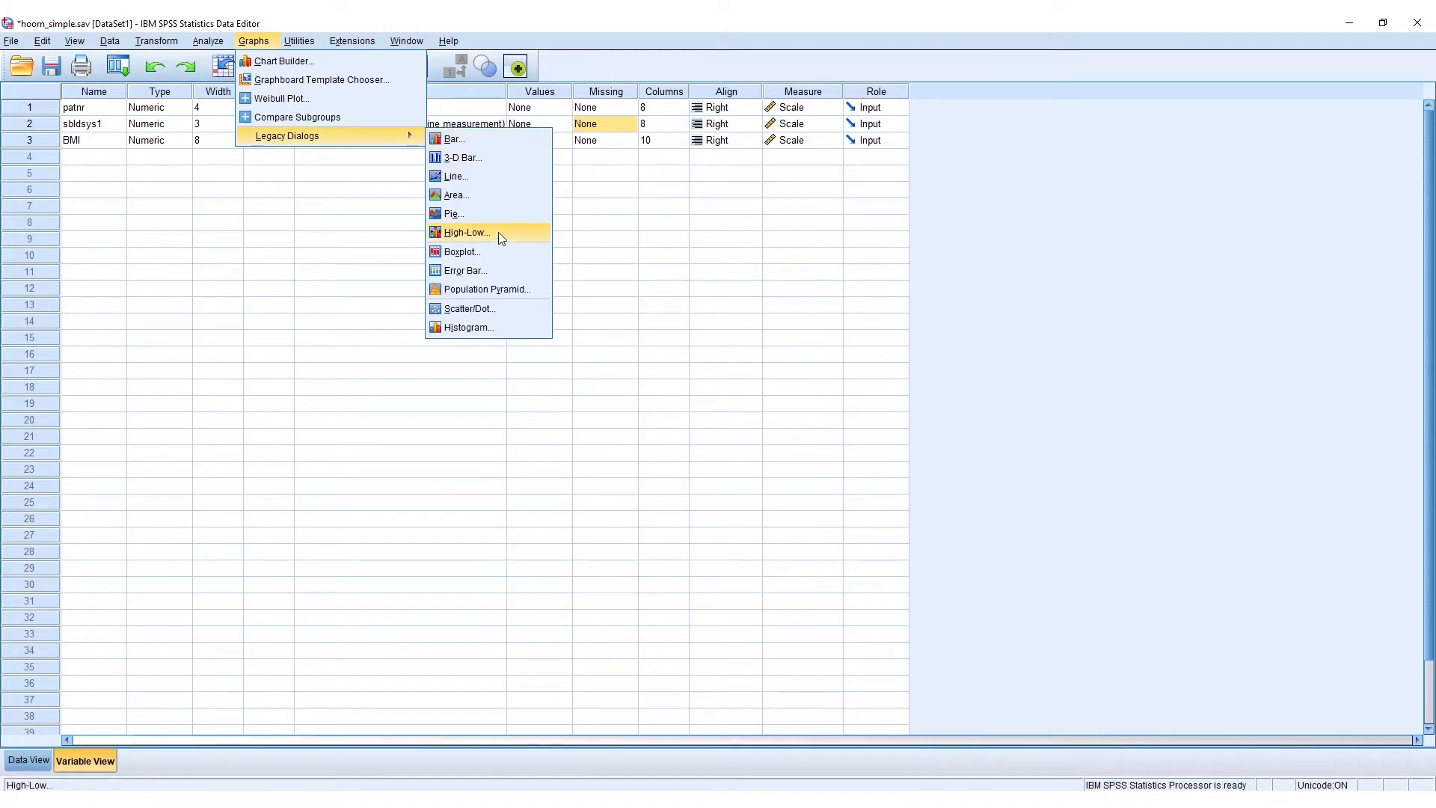
left_click(471, 311)
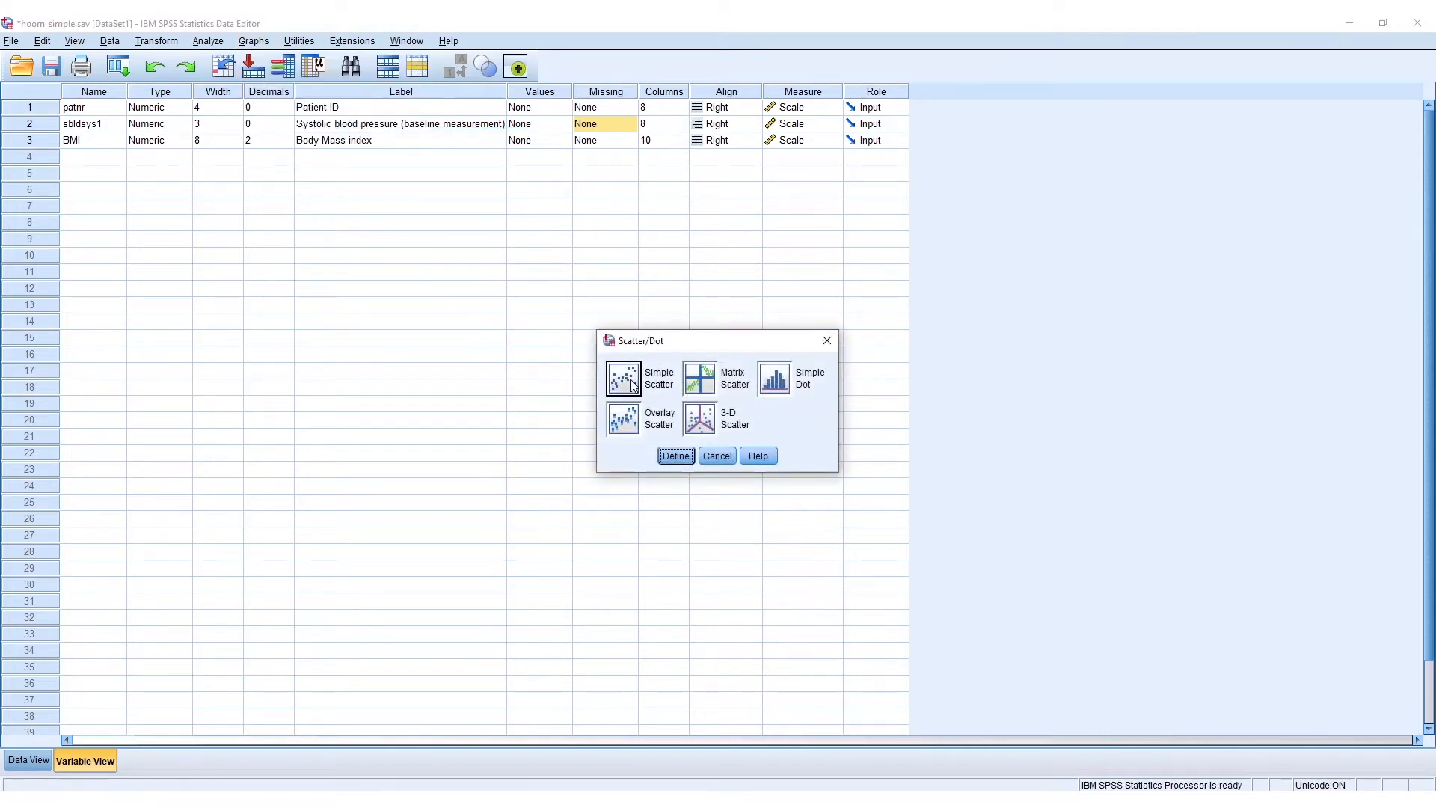
left_click(677, 456)
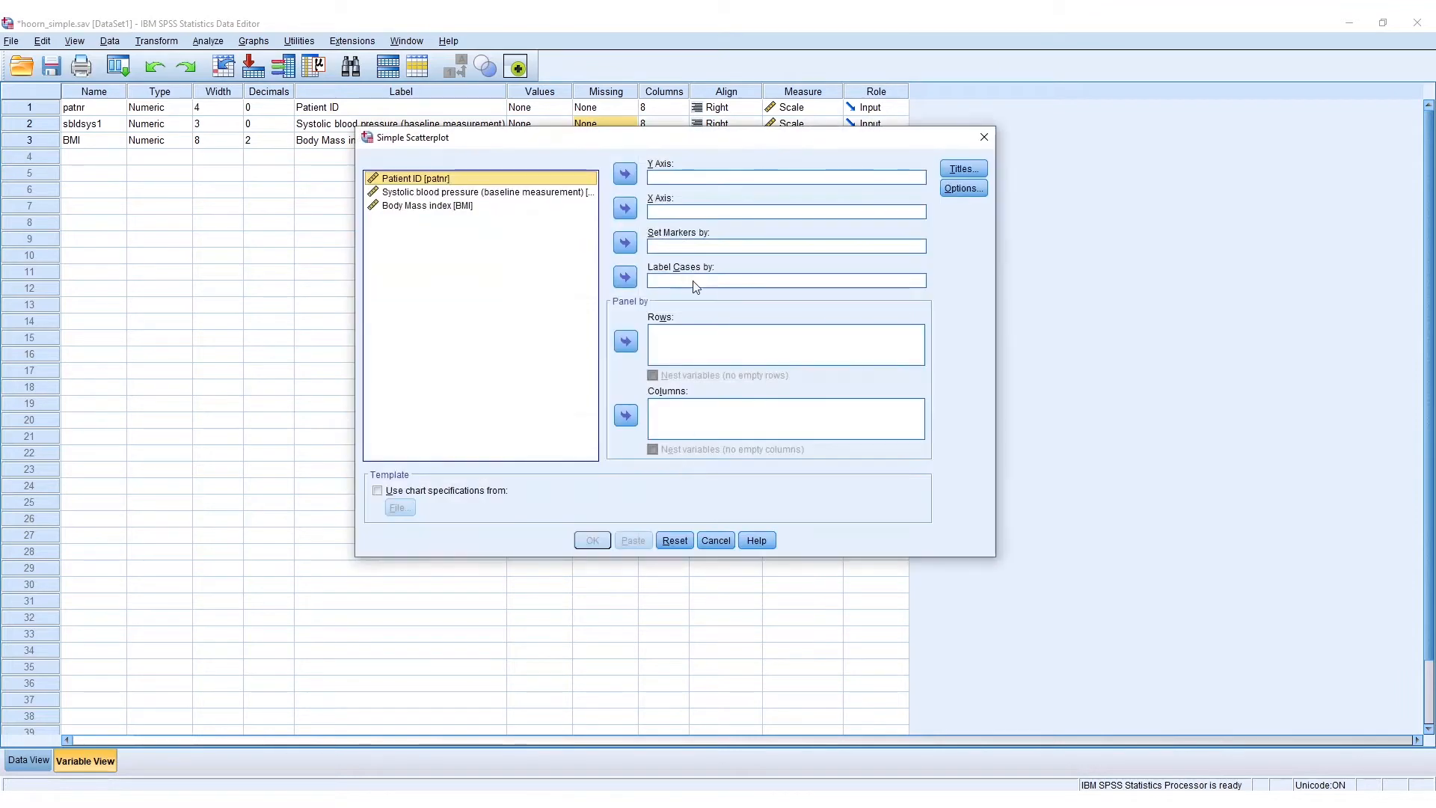
left_click_drag(615, 148, 614, 186)
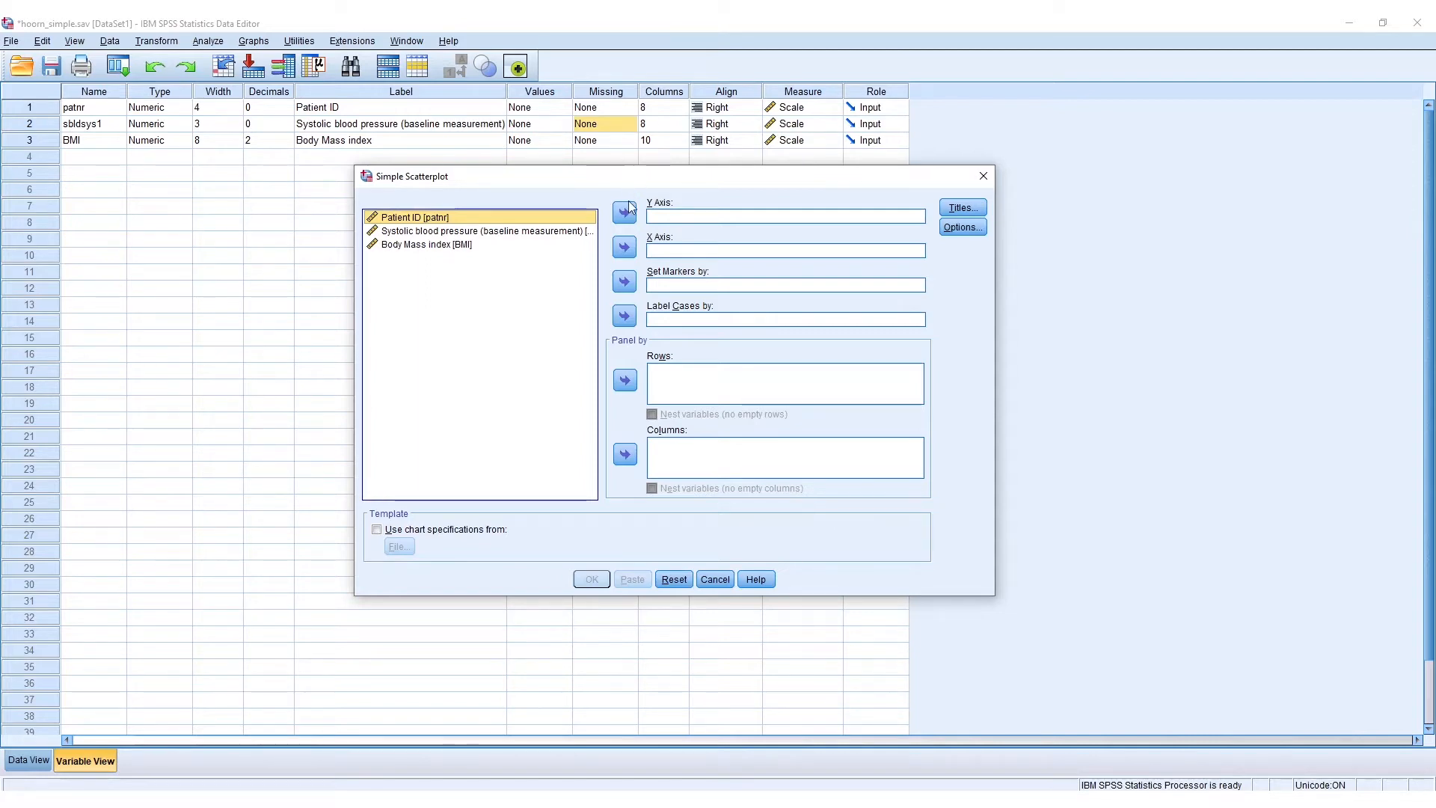
- Assign systolic blood pressure (sbldsys1) to the Y axis and Body Mass index (BMI) to the X axis, and paste the scatterplot syntax
left_click(519, 234)
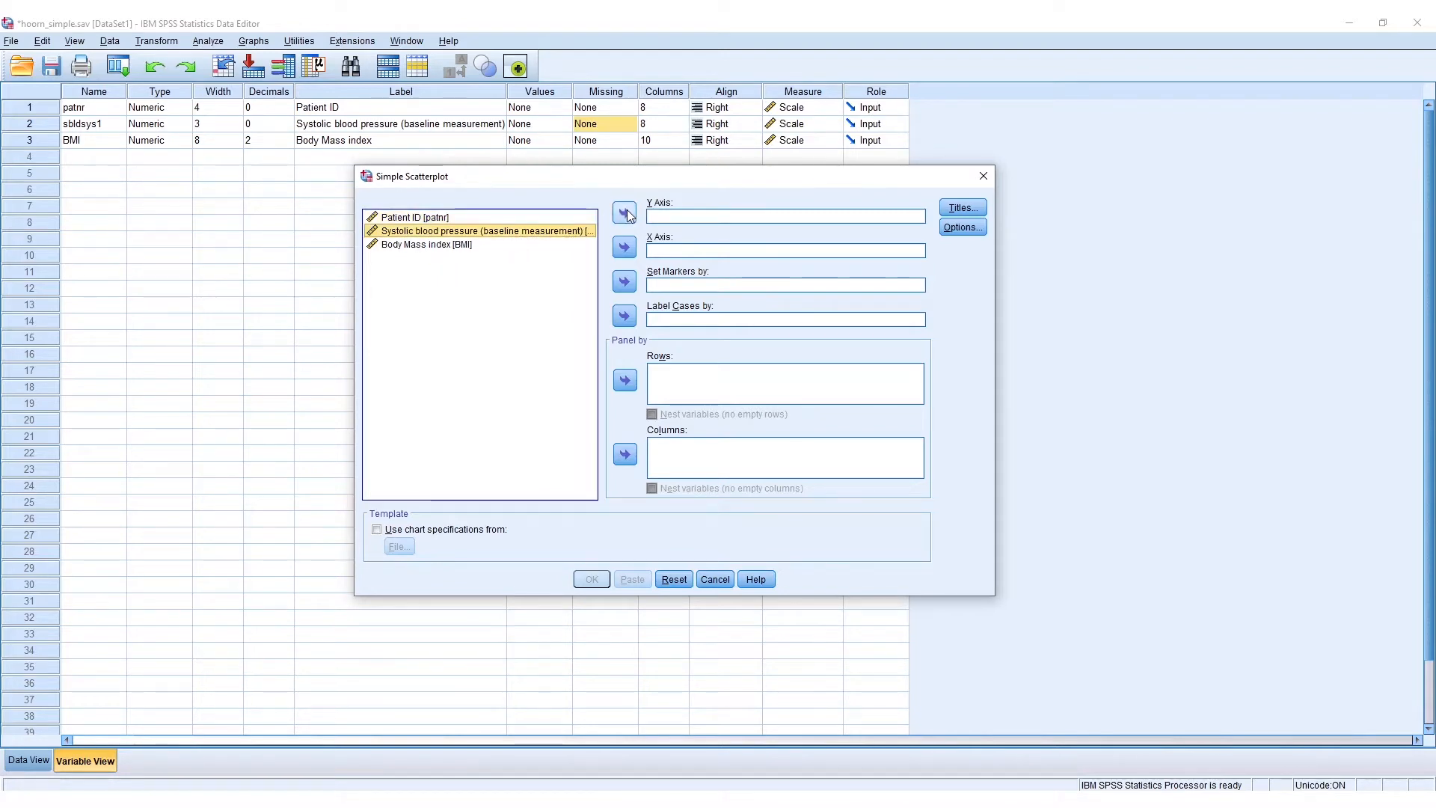
left_click(624, 214)
left_click(439, 244)
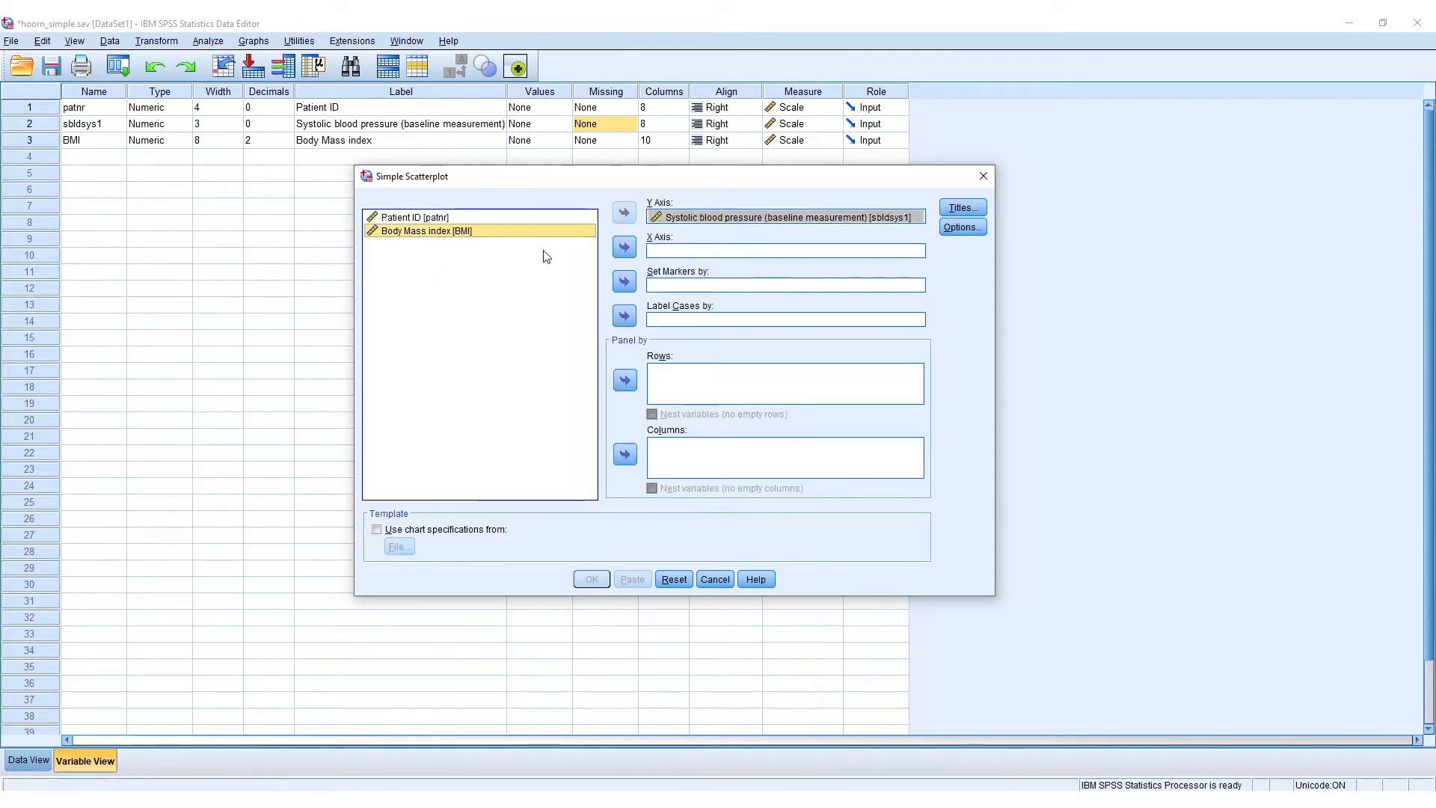
left_click(624, 247)
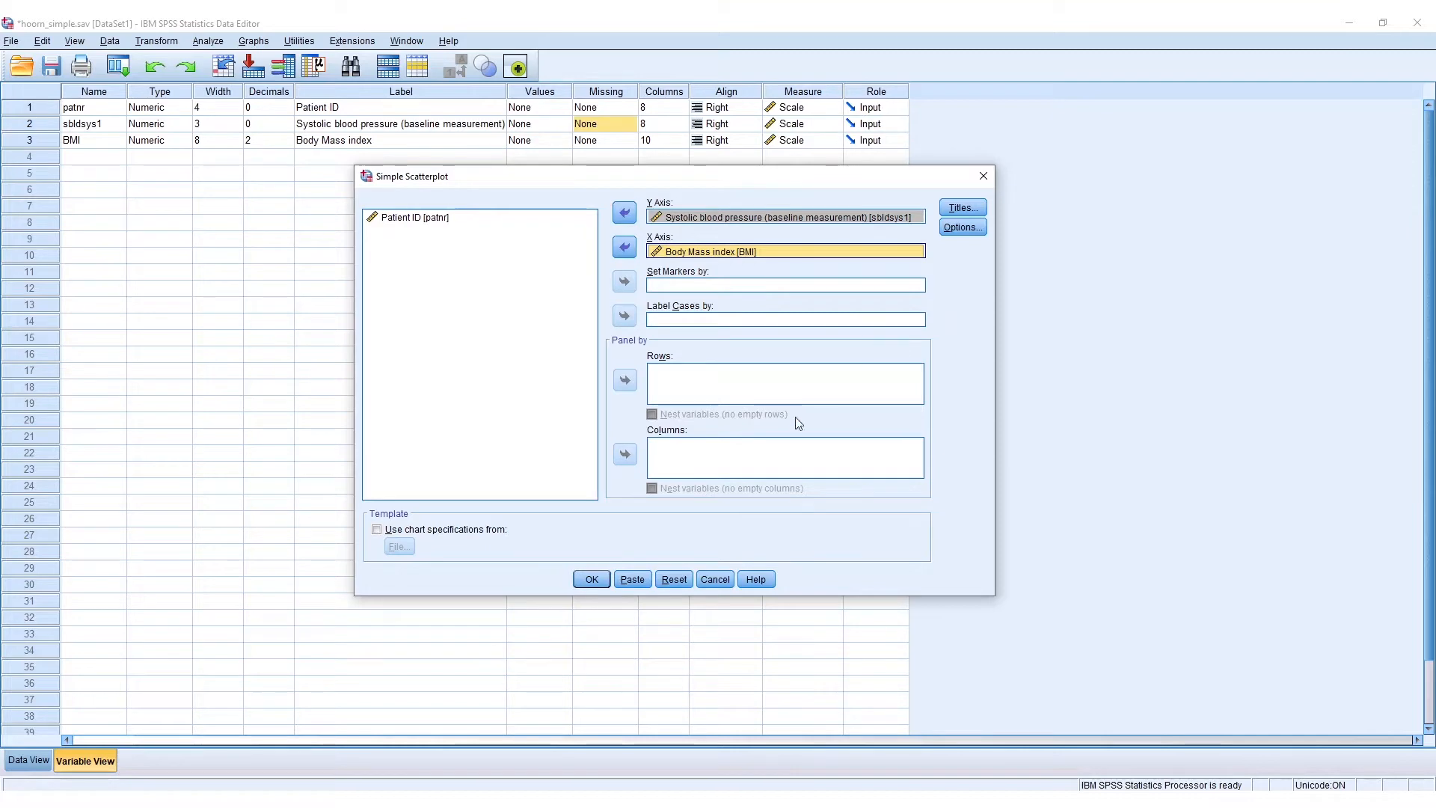
left_click(635, 582)
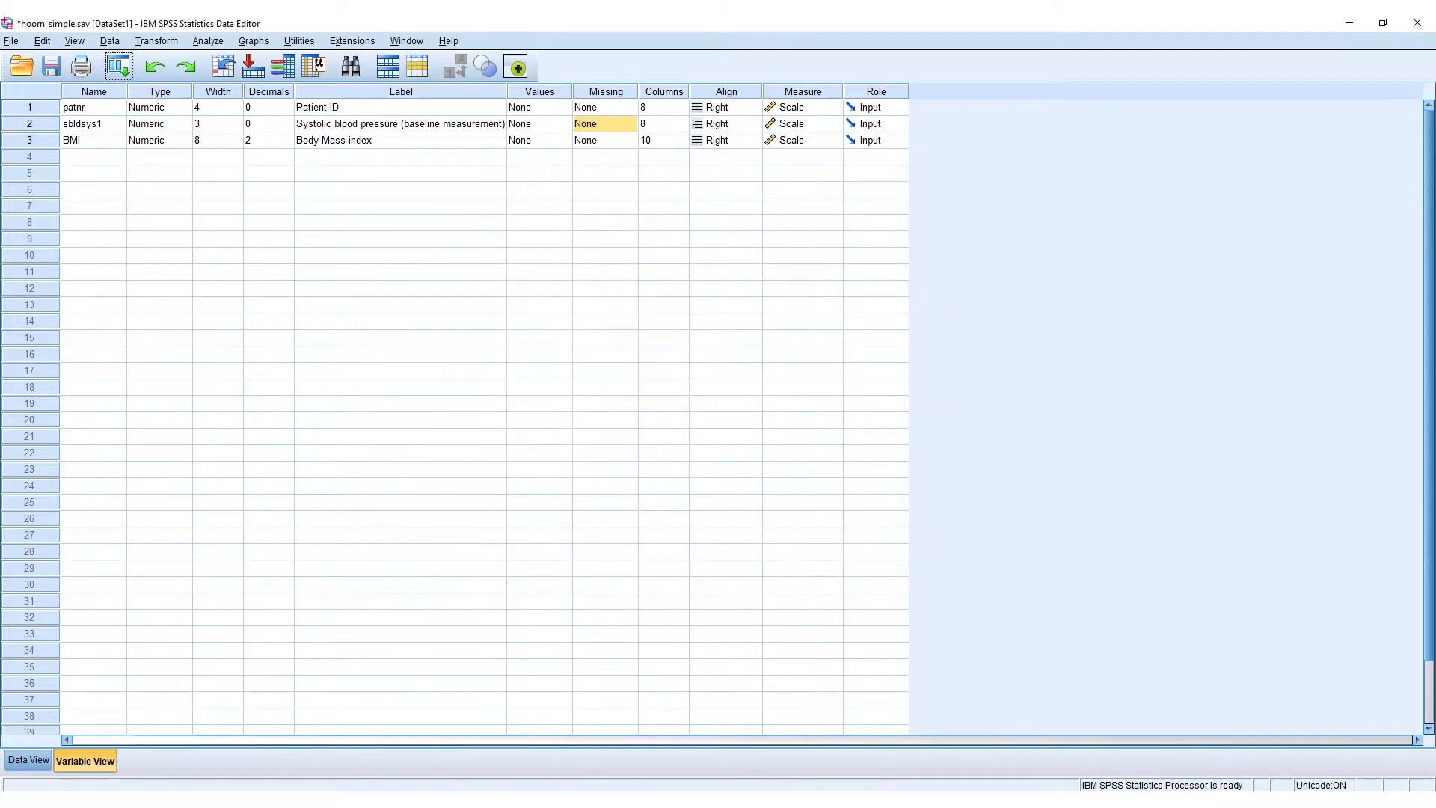
- Run the pasted GRAPH command for the BMI with sbldsys1 scatterplot from the Syntax Editor
left_click(657, 744)
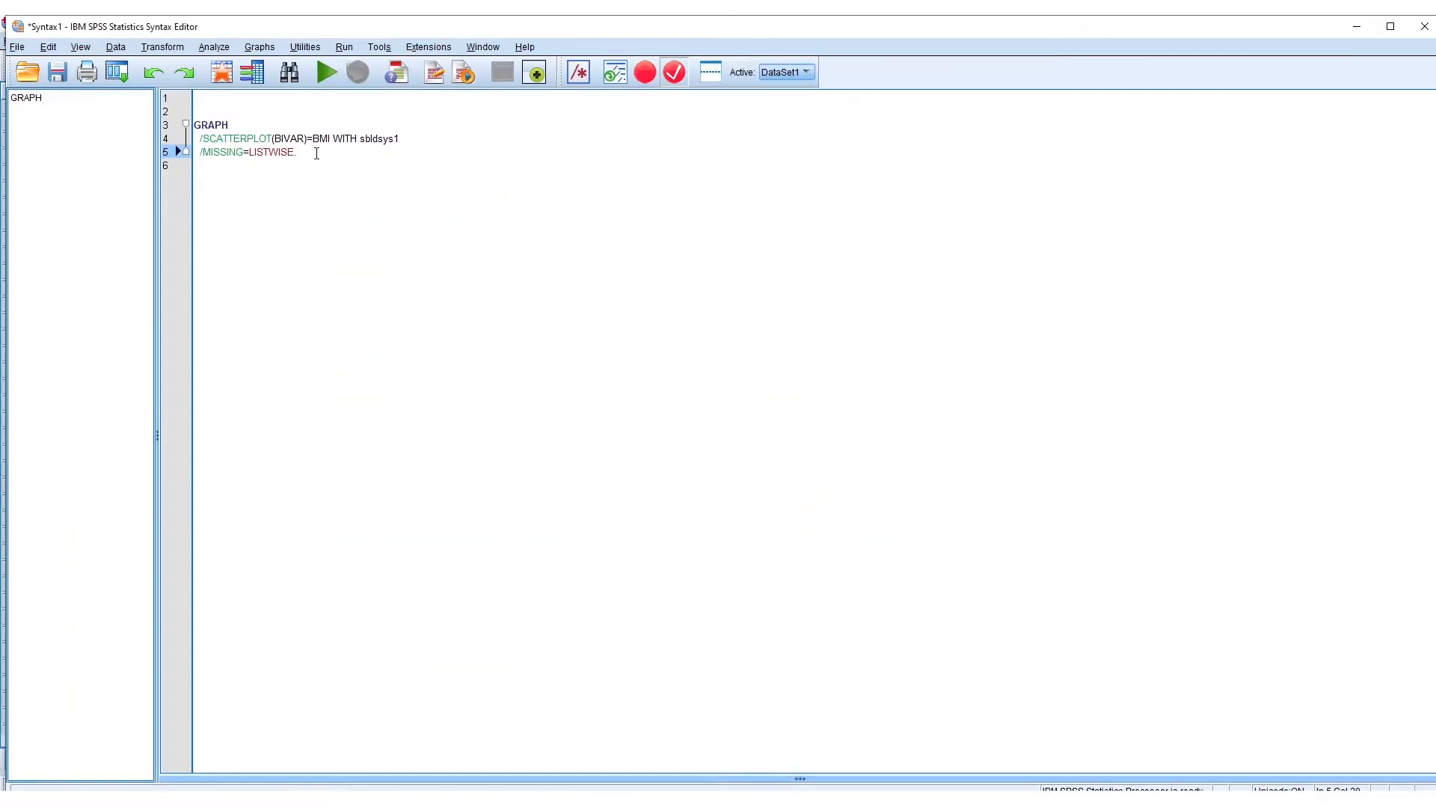
left_click_drag(317, 153, 193, 124)
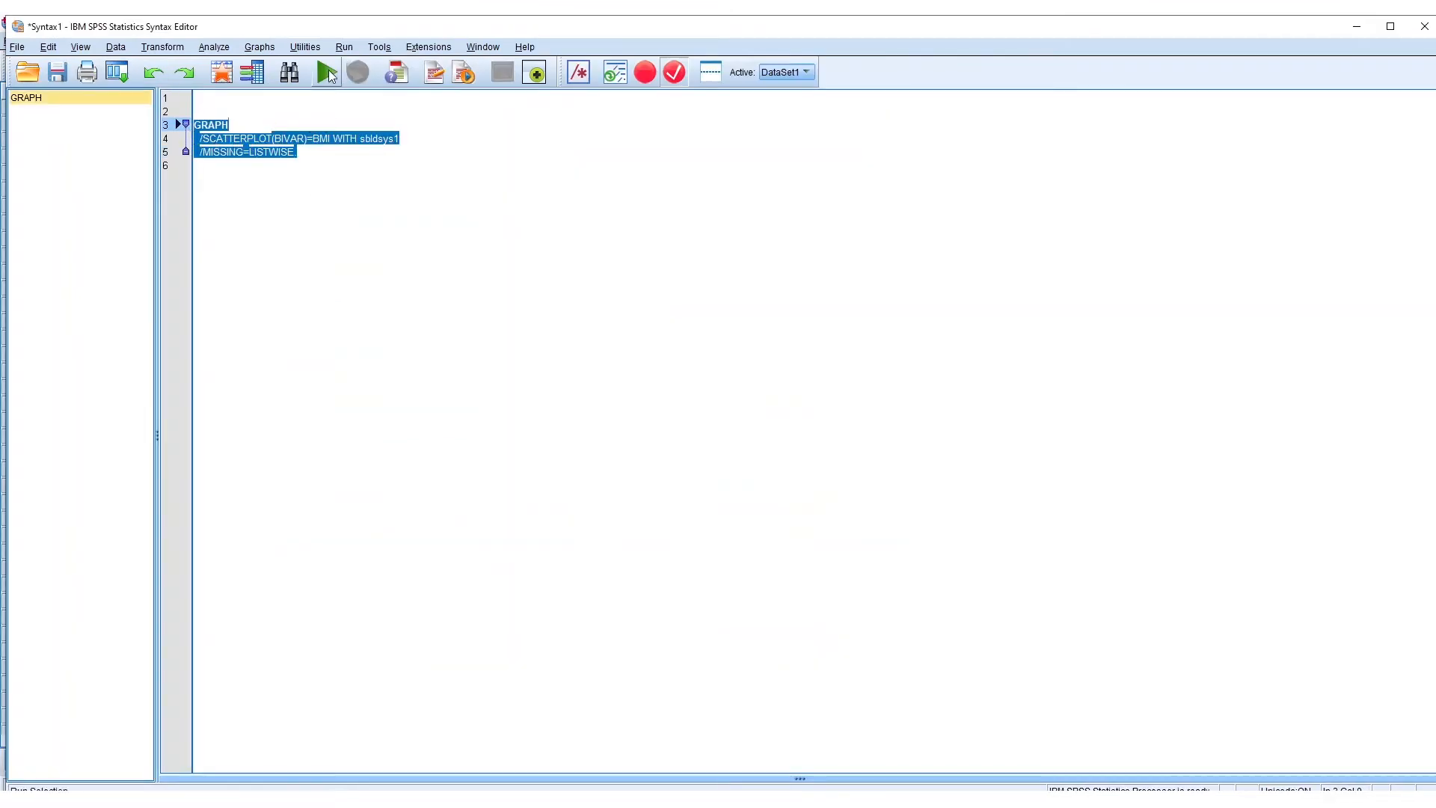
left_click(328, 72)
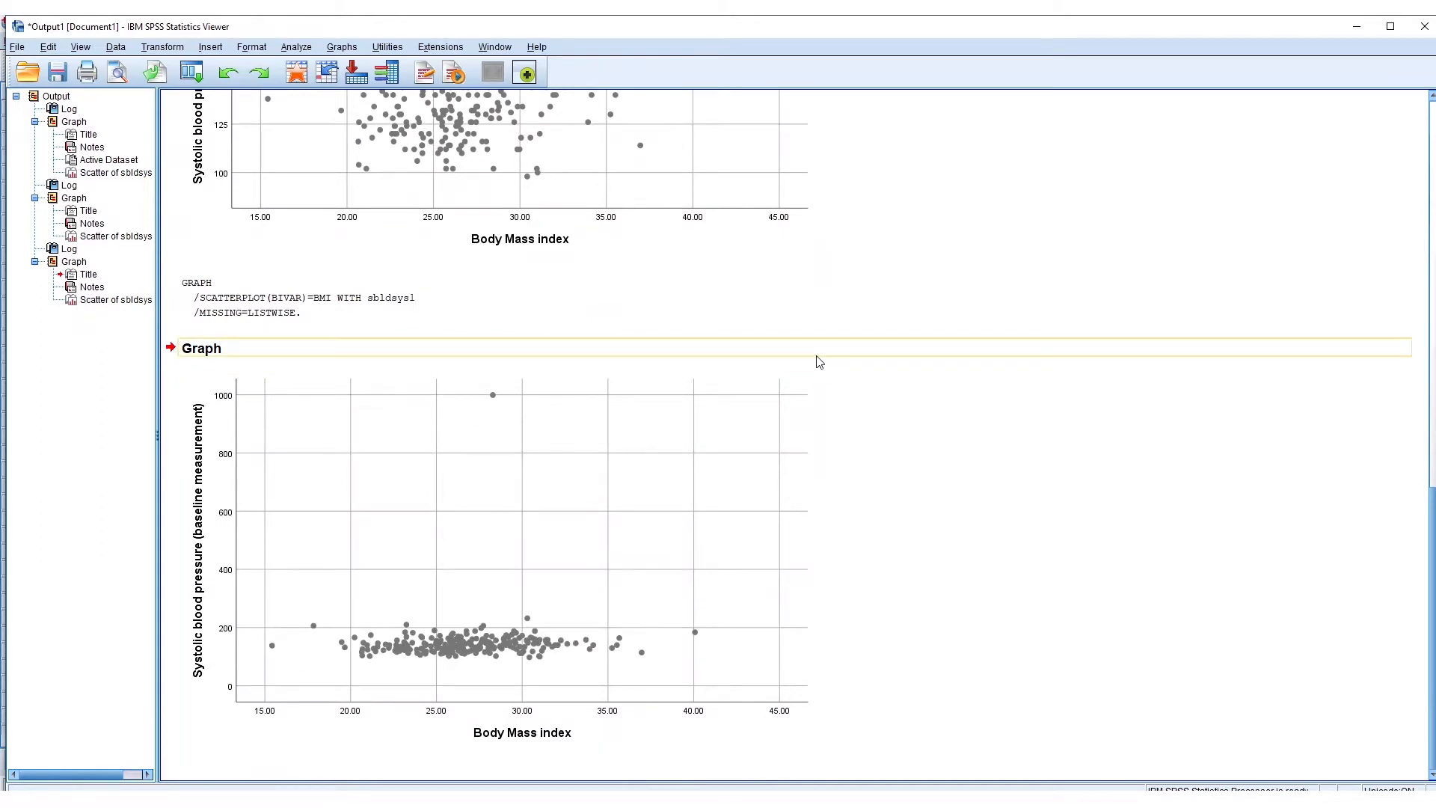
left_click(811, 537)
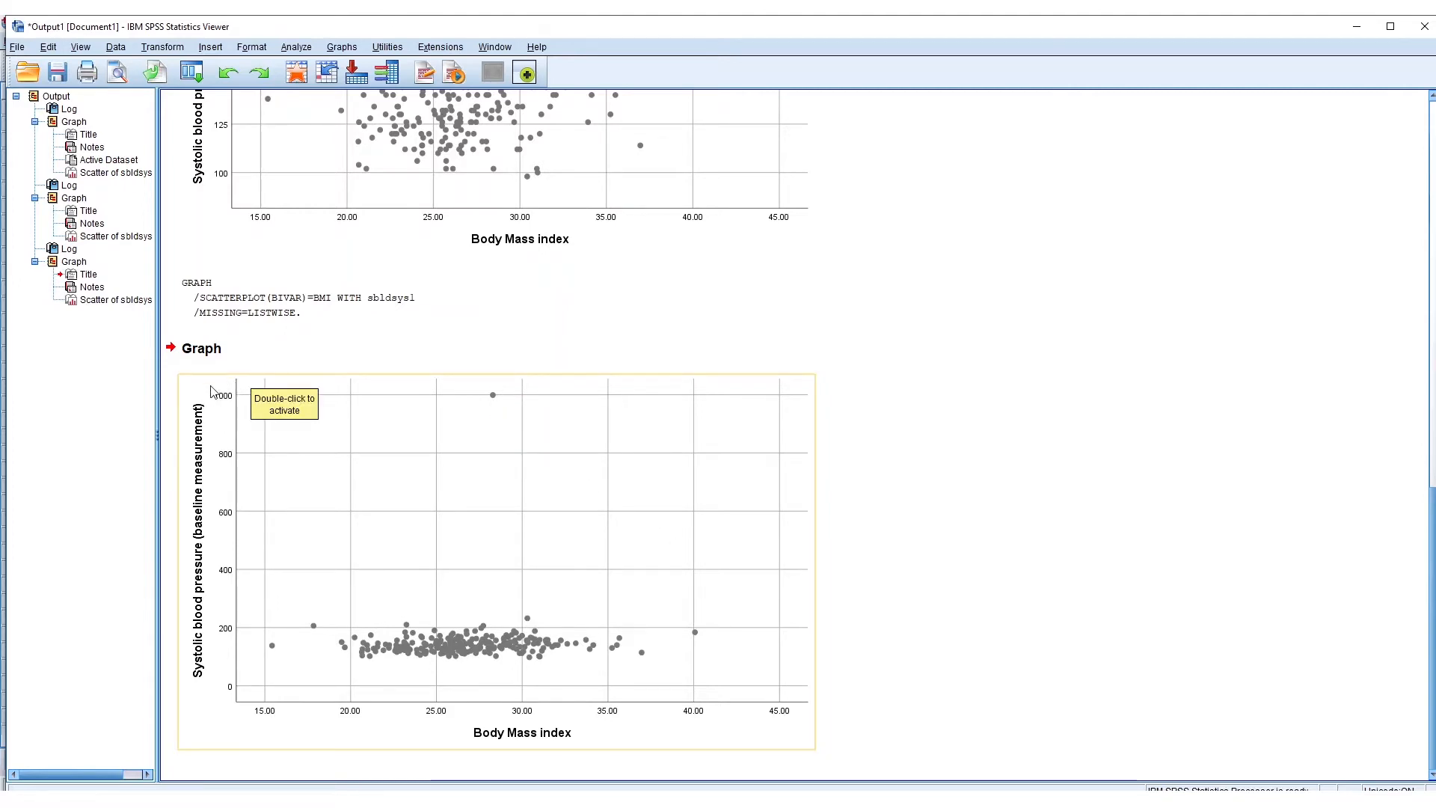
left_click(1242, 418)
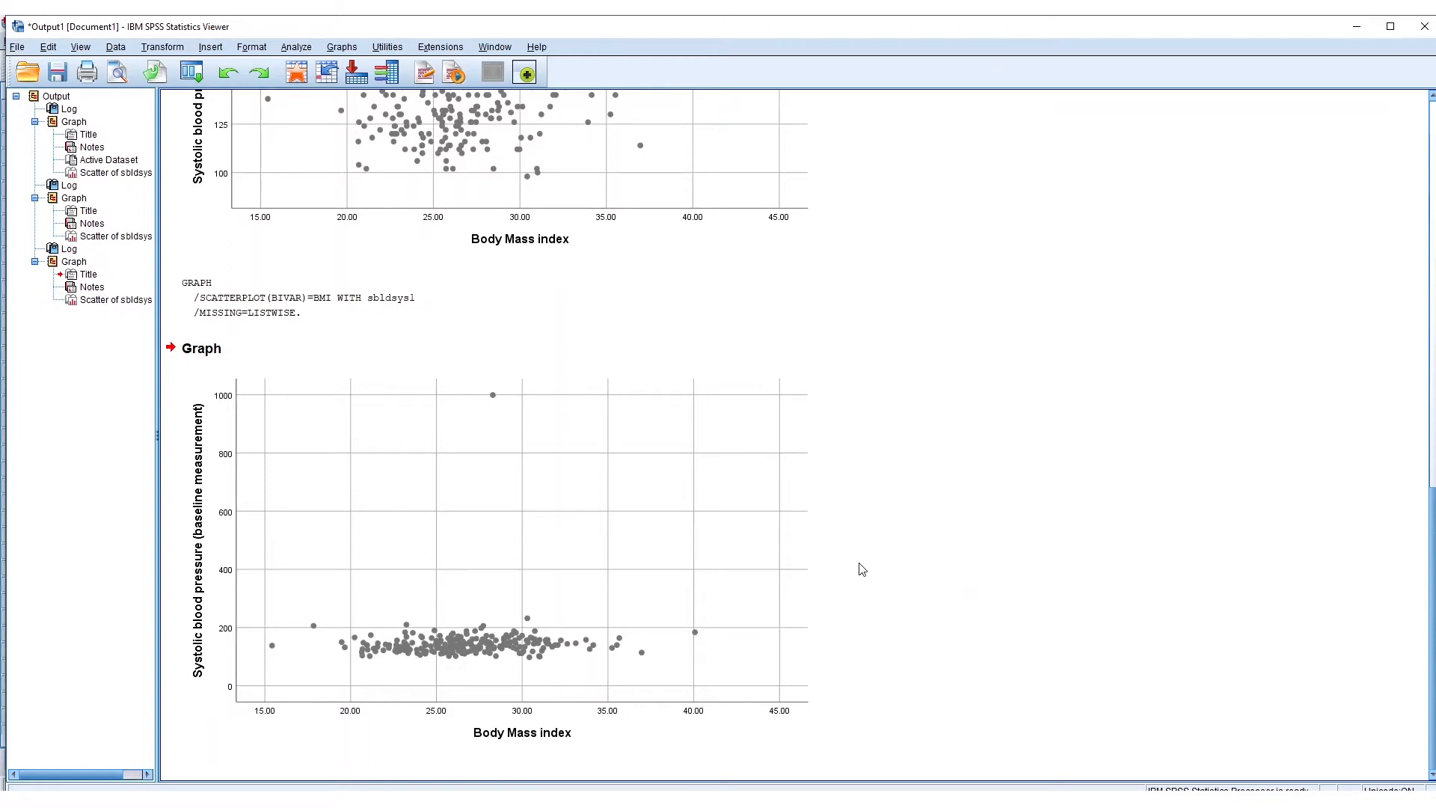
left_click(647, 647)
- In the Data Editor, define 999 as a discrete missing value for the sbldsys1 variable
left_click(556, 761)
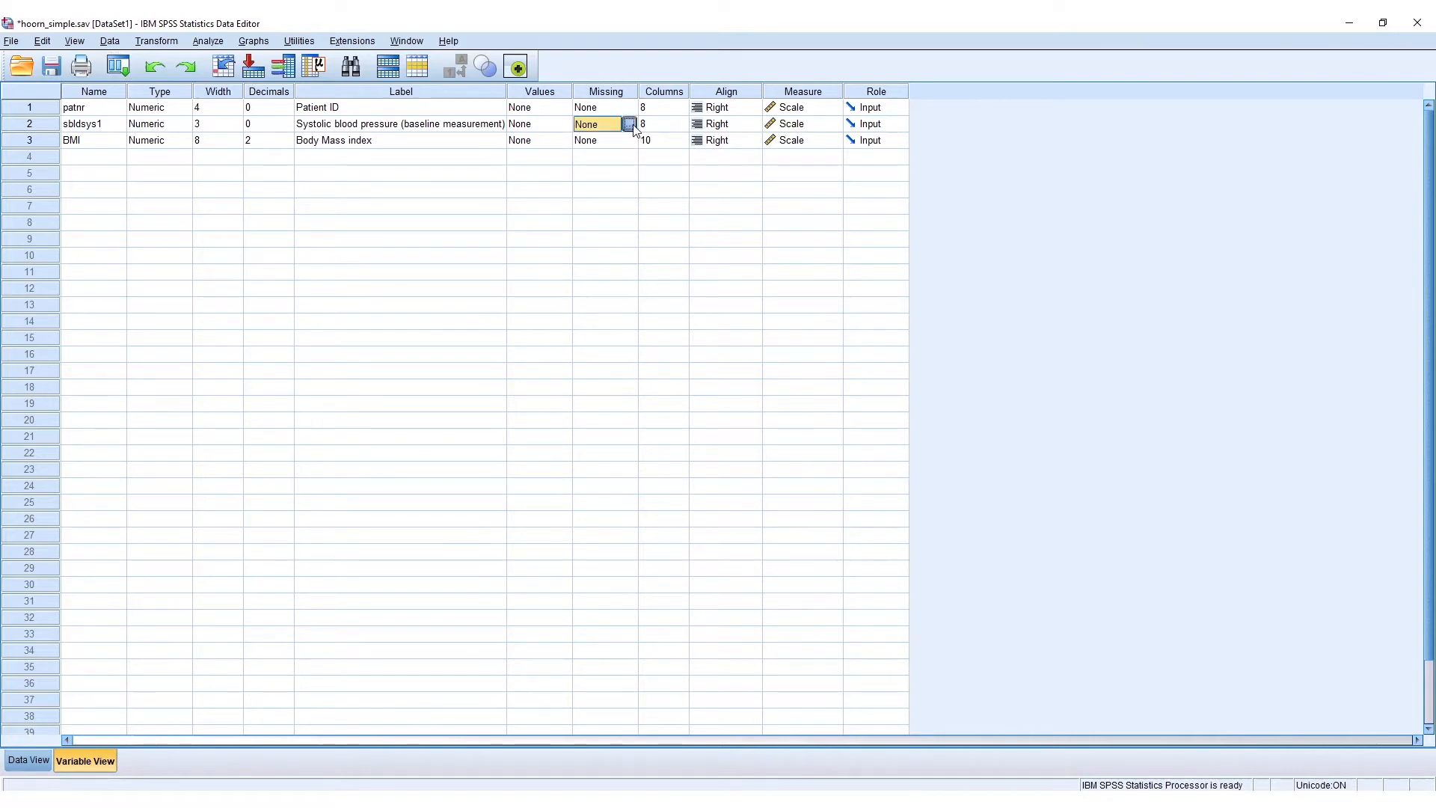
left_click(635, 126)
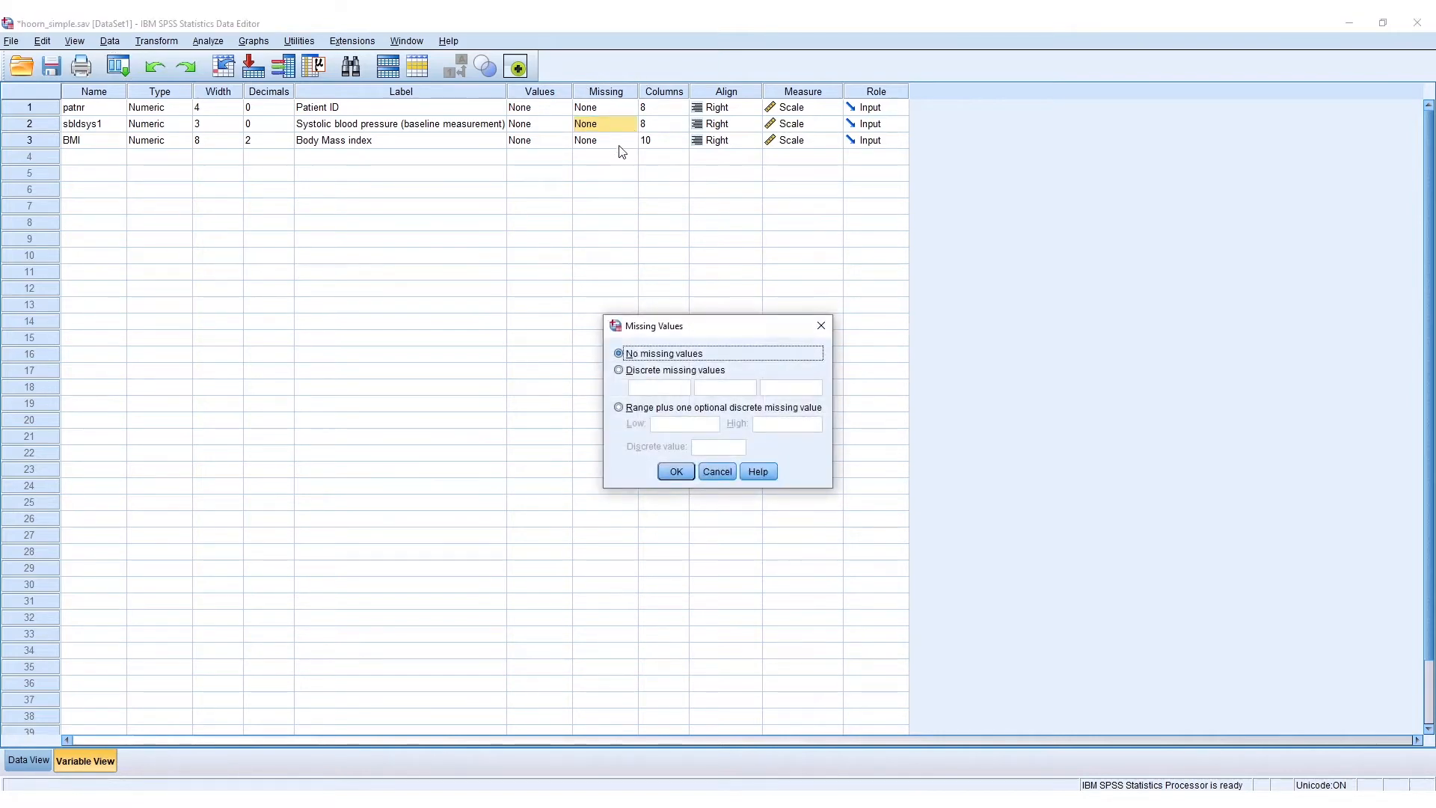
left_click(658, 373)
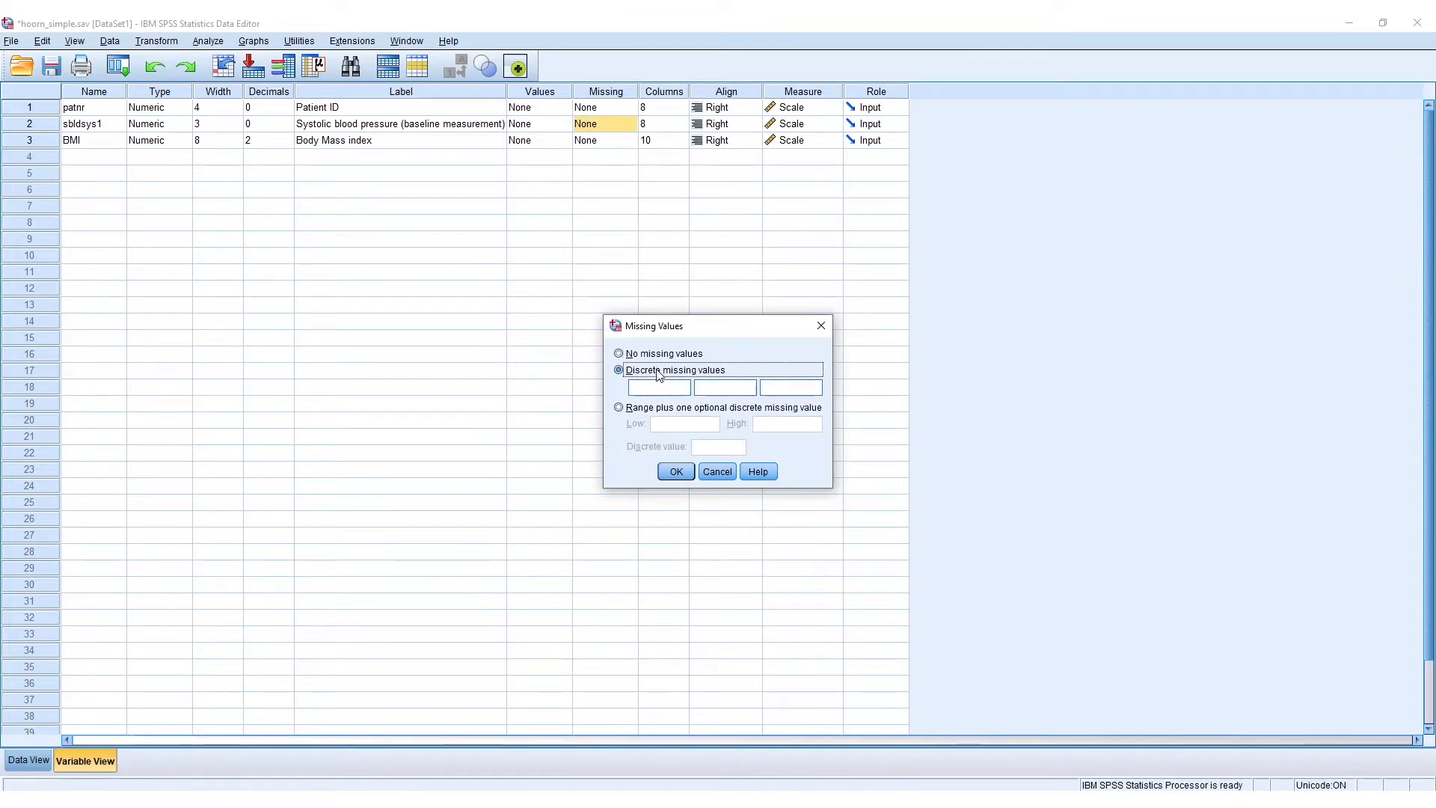
left_click(668, 388)
type("99")
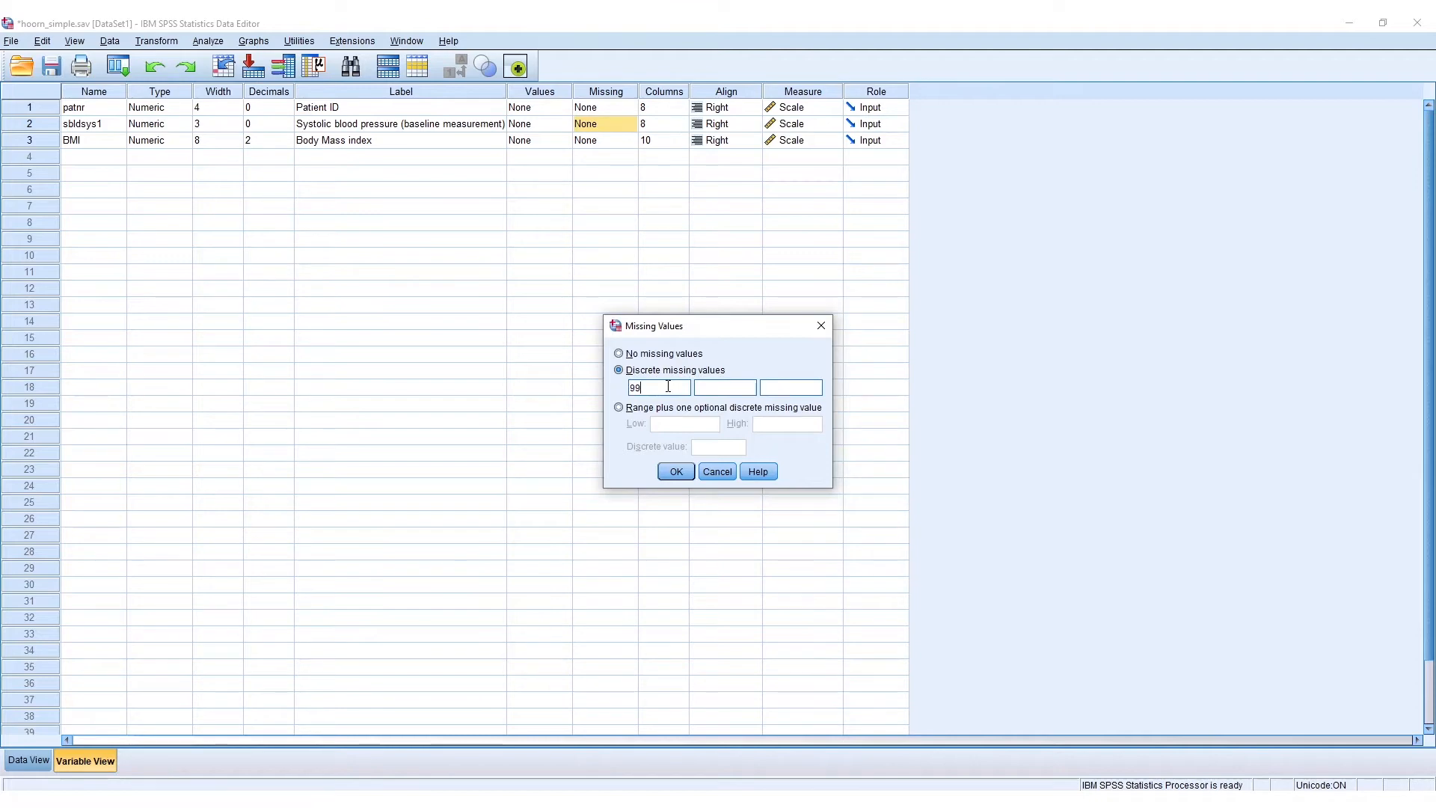
left_click(675, 472)
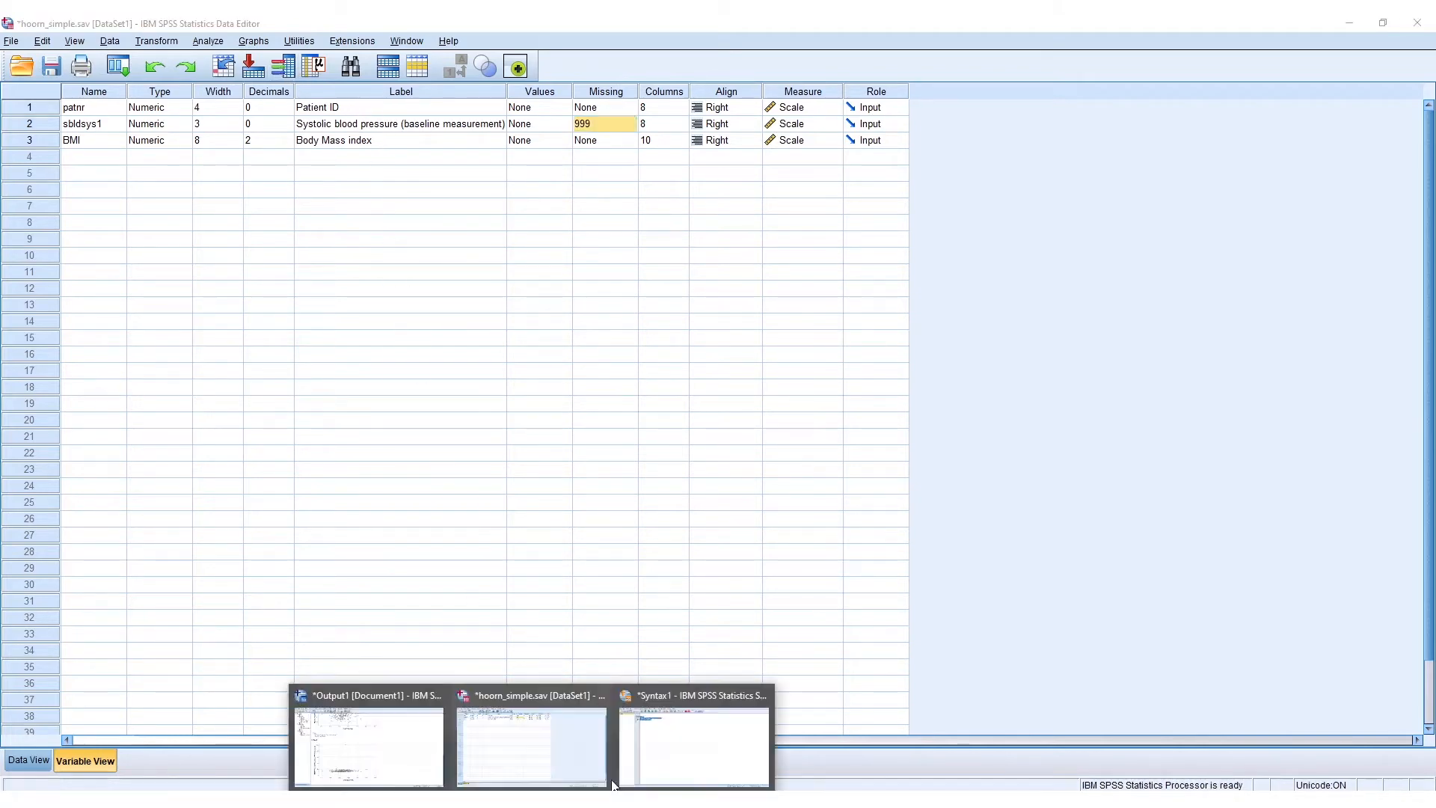
- Return to the Syntax Editor and rerun the selected GRAPH scatterplot command
mouse_move(533, 798)
left_click(648, 744)
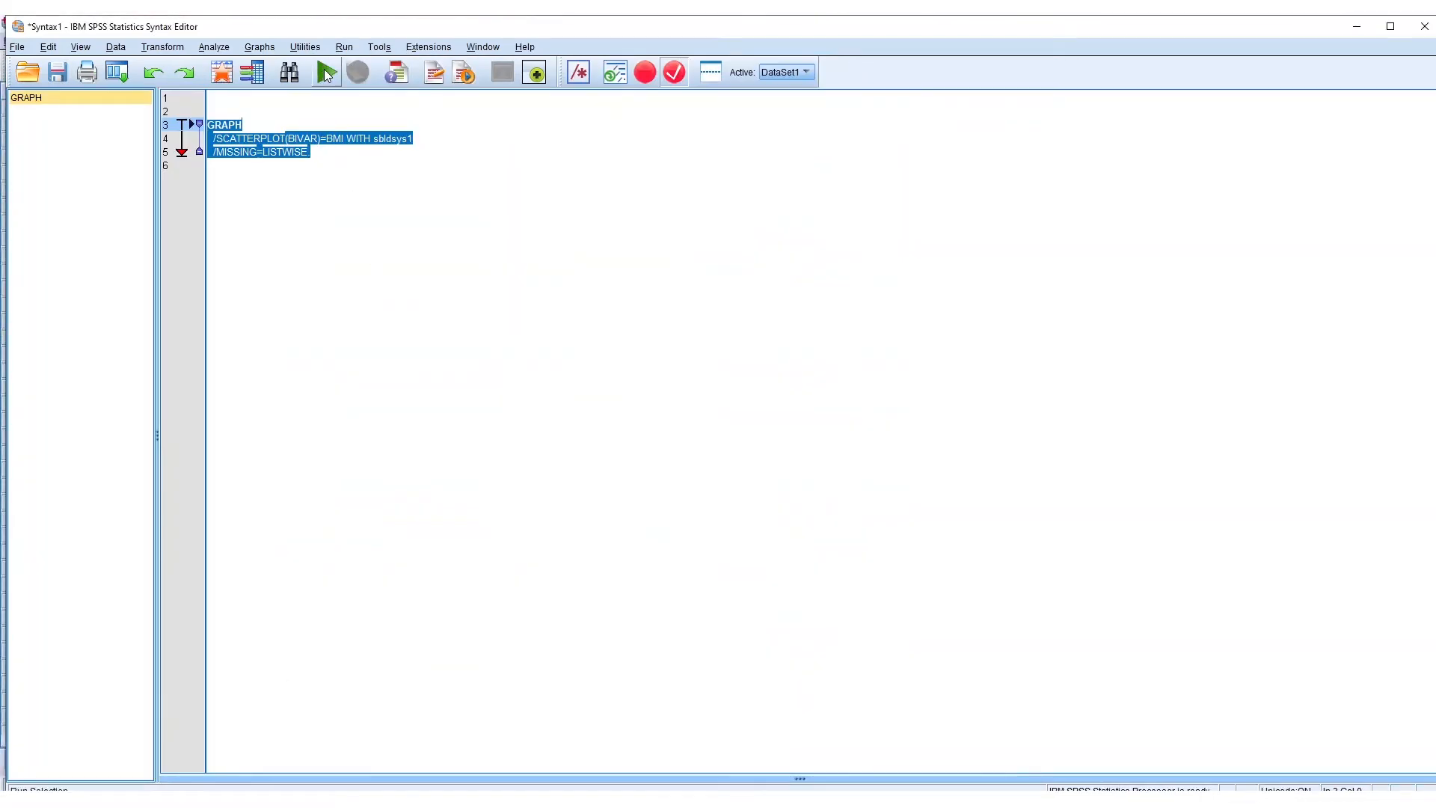
left_click(325, 72)
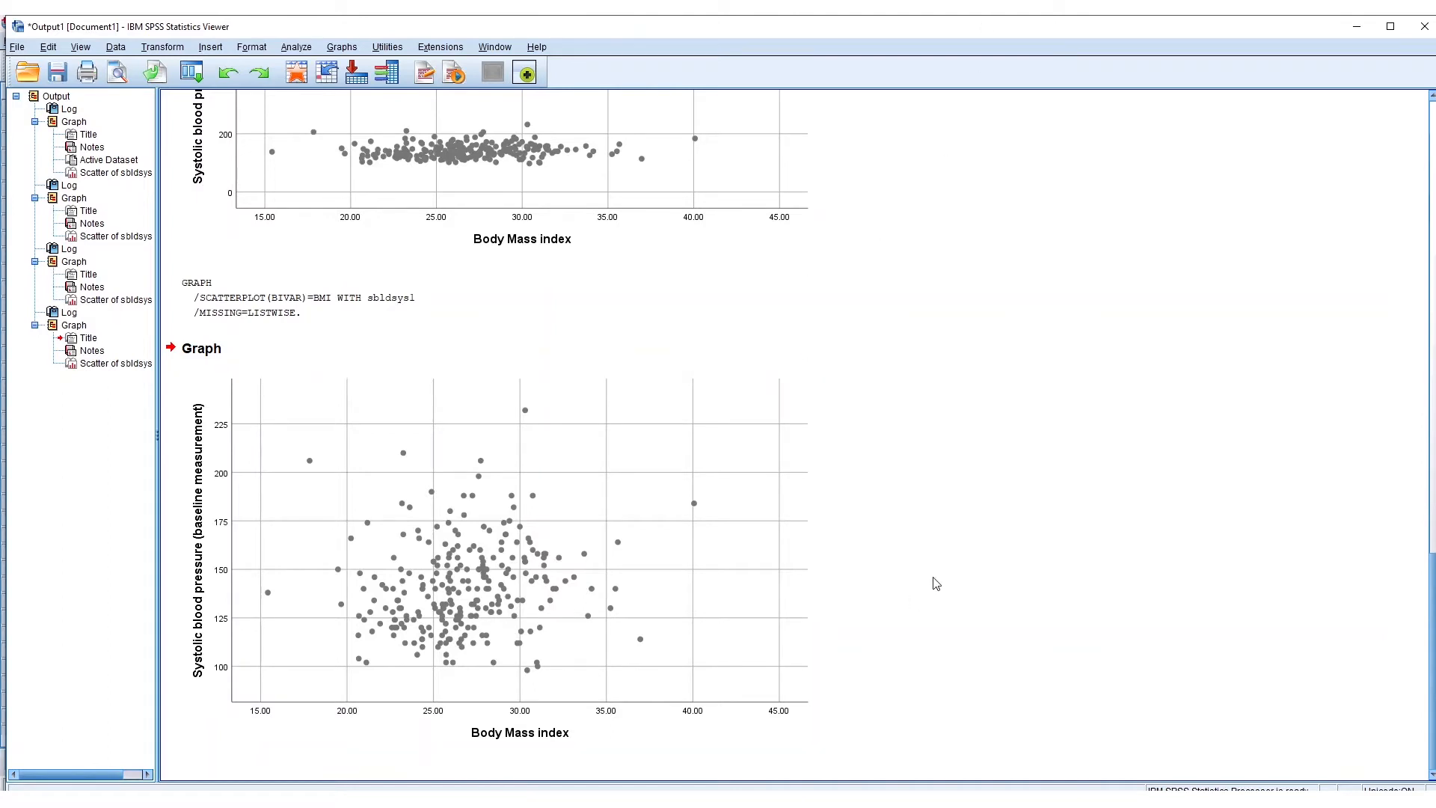
left_click(557, 678)
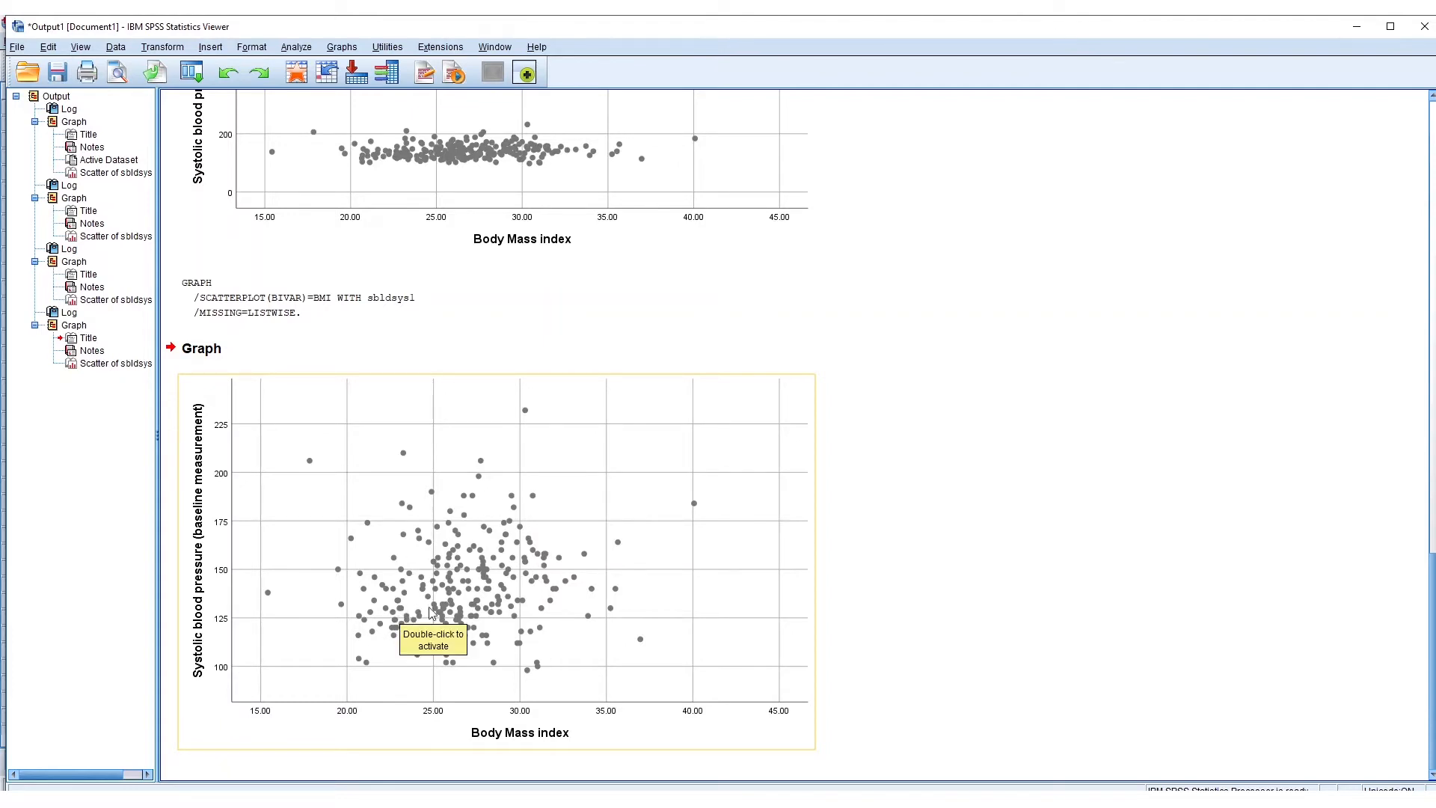
left_click(1066, 550)
left_click(488, 575)
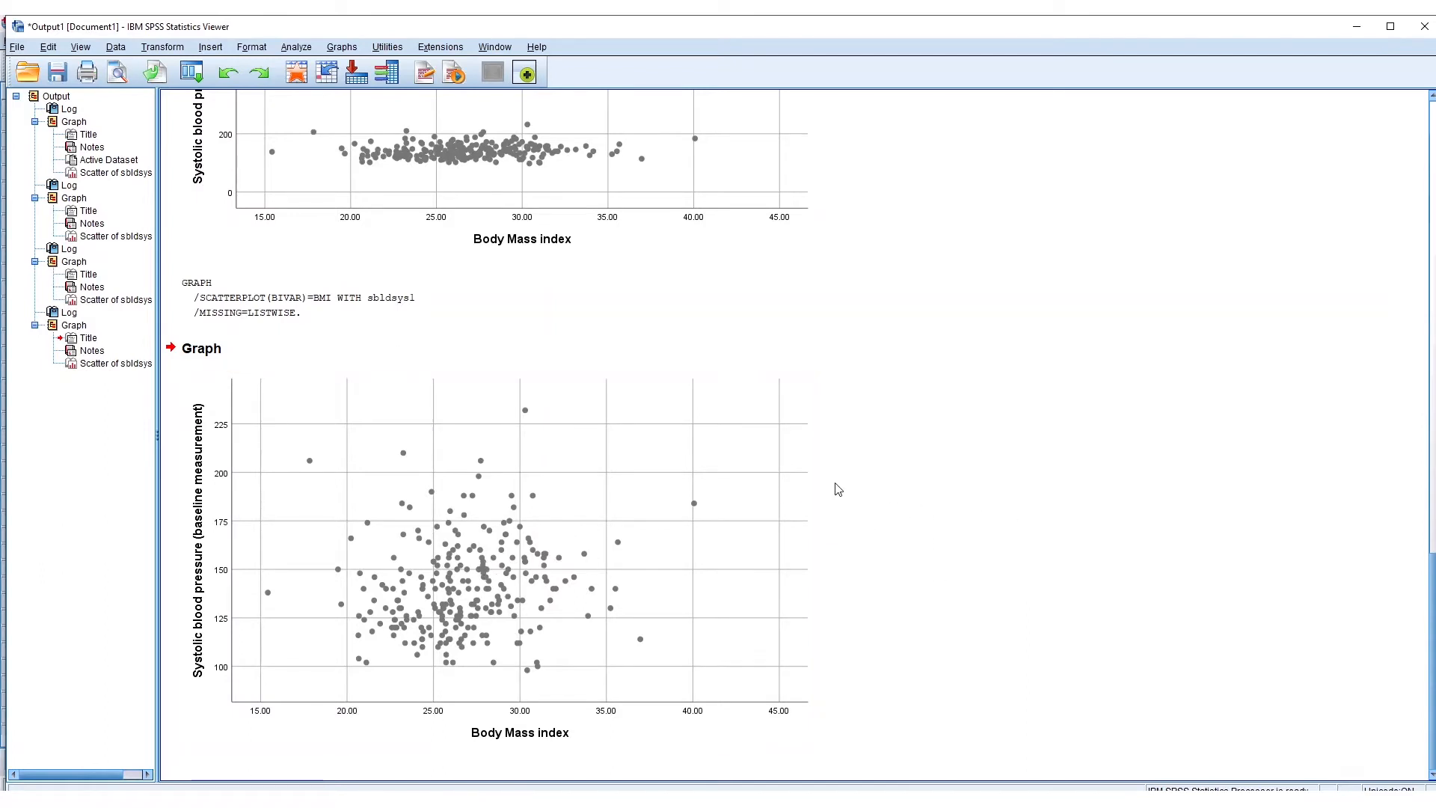
- Add a linear fit line at total with its label attached to the newest scatterplot, and close the Chart Editor
left_click(512, 576)
double_click(610, 552)
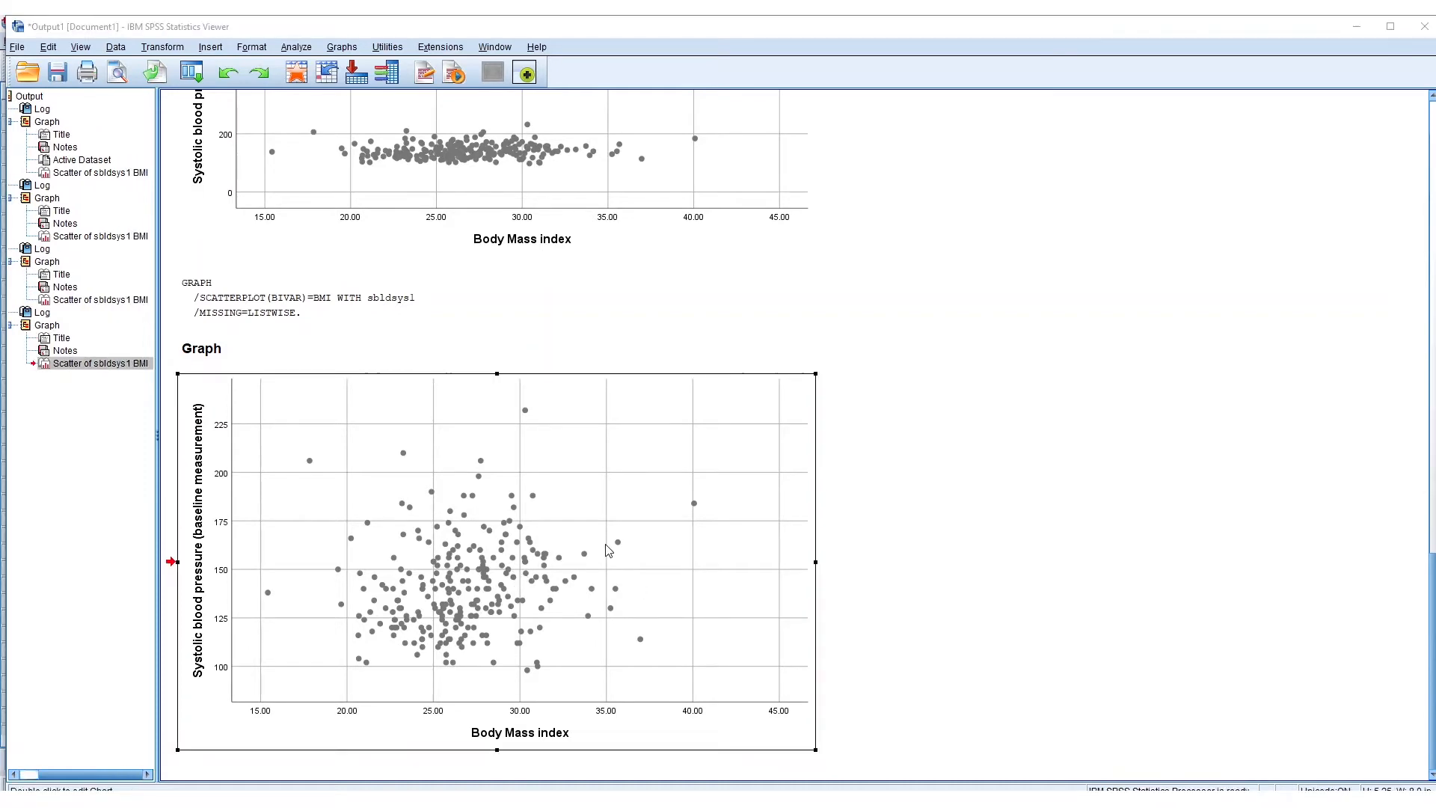
left_click_drag(950, 161, 606, 150)
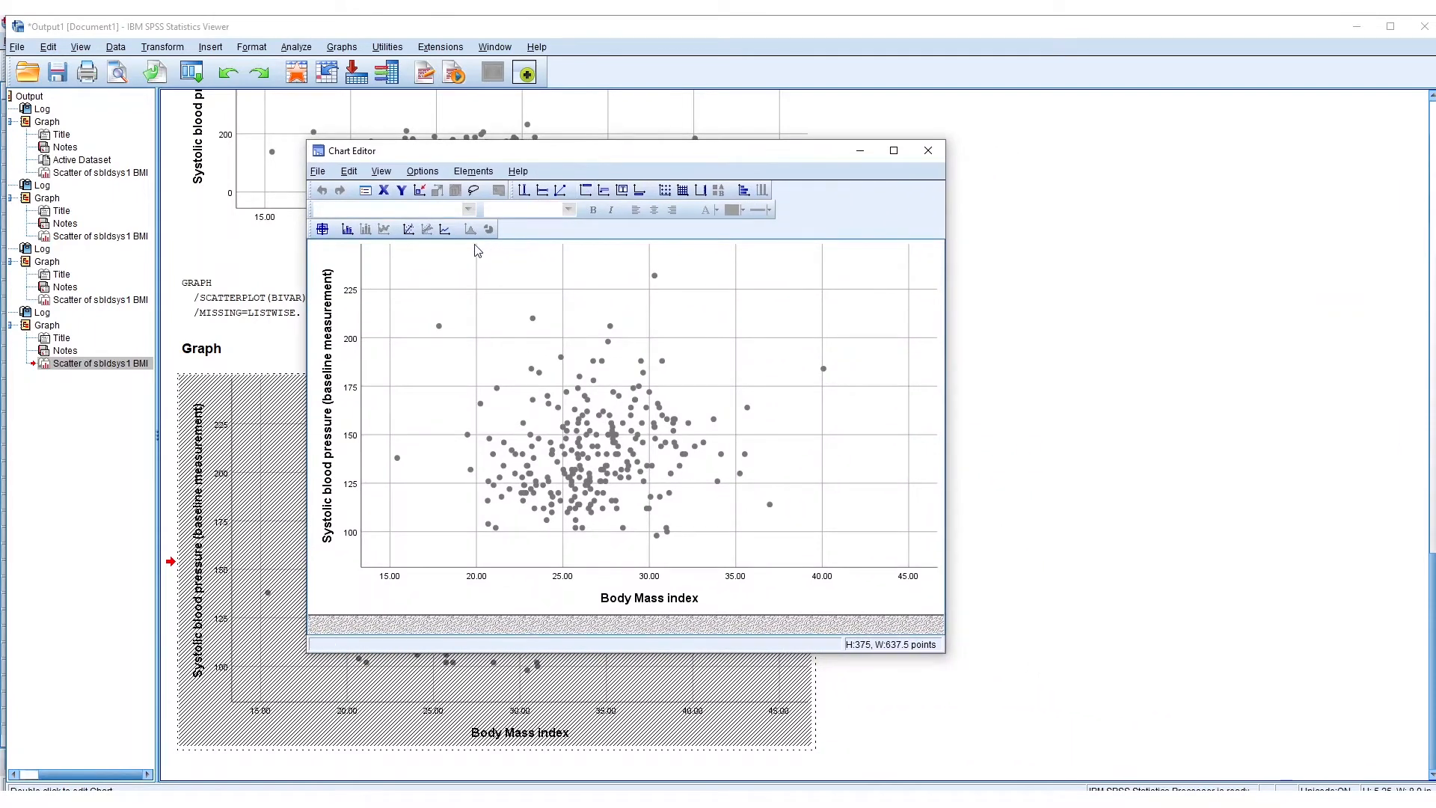
left_click(408, 230)
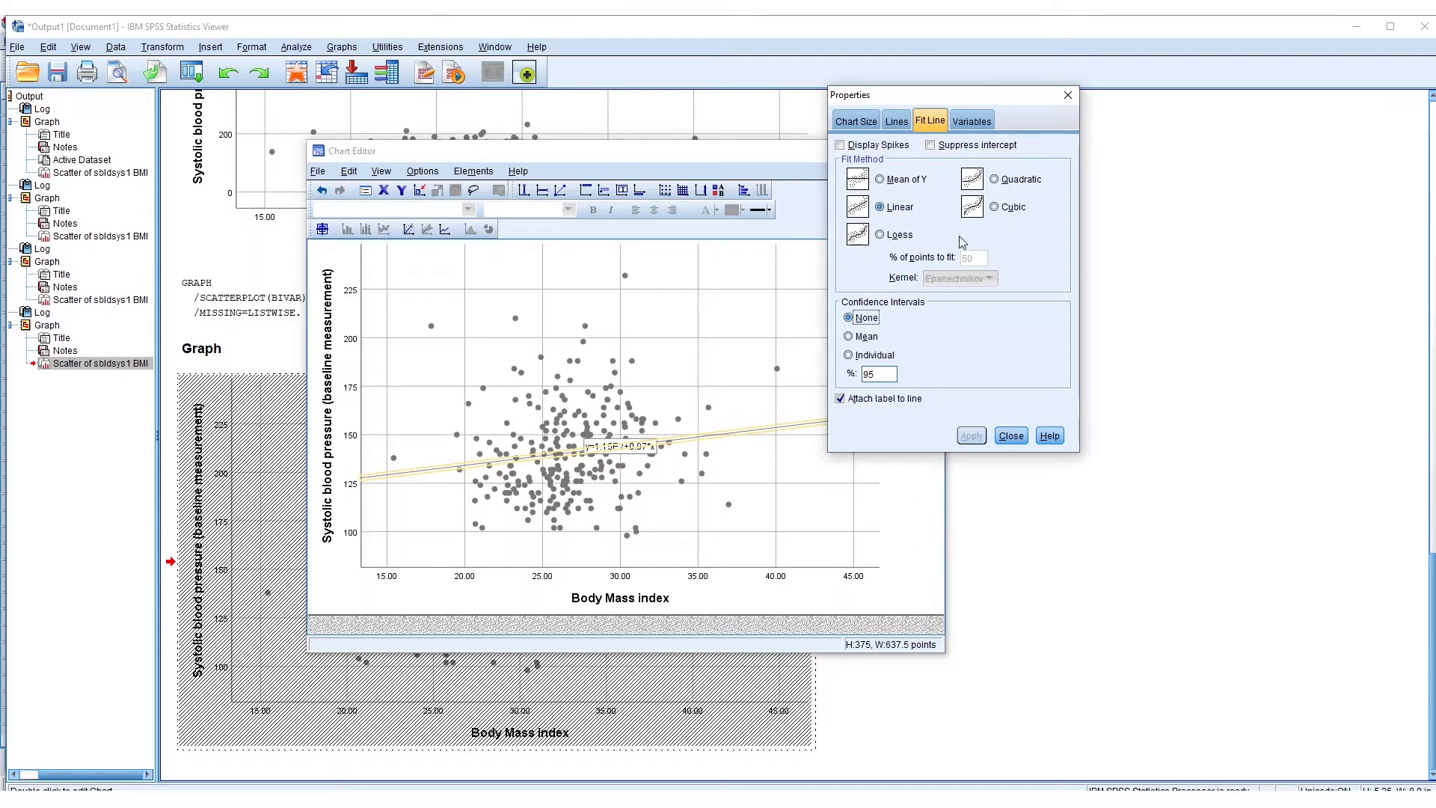
left_click(1011, 435)
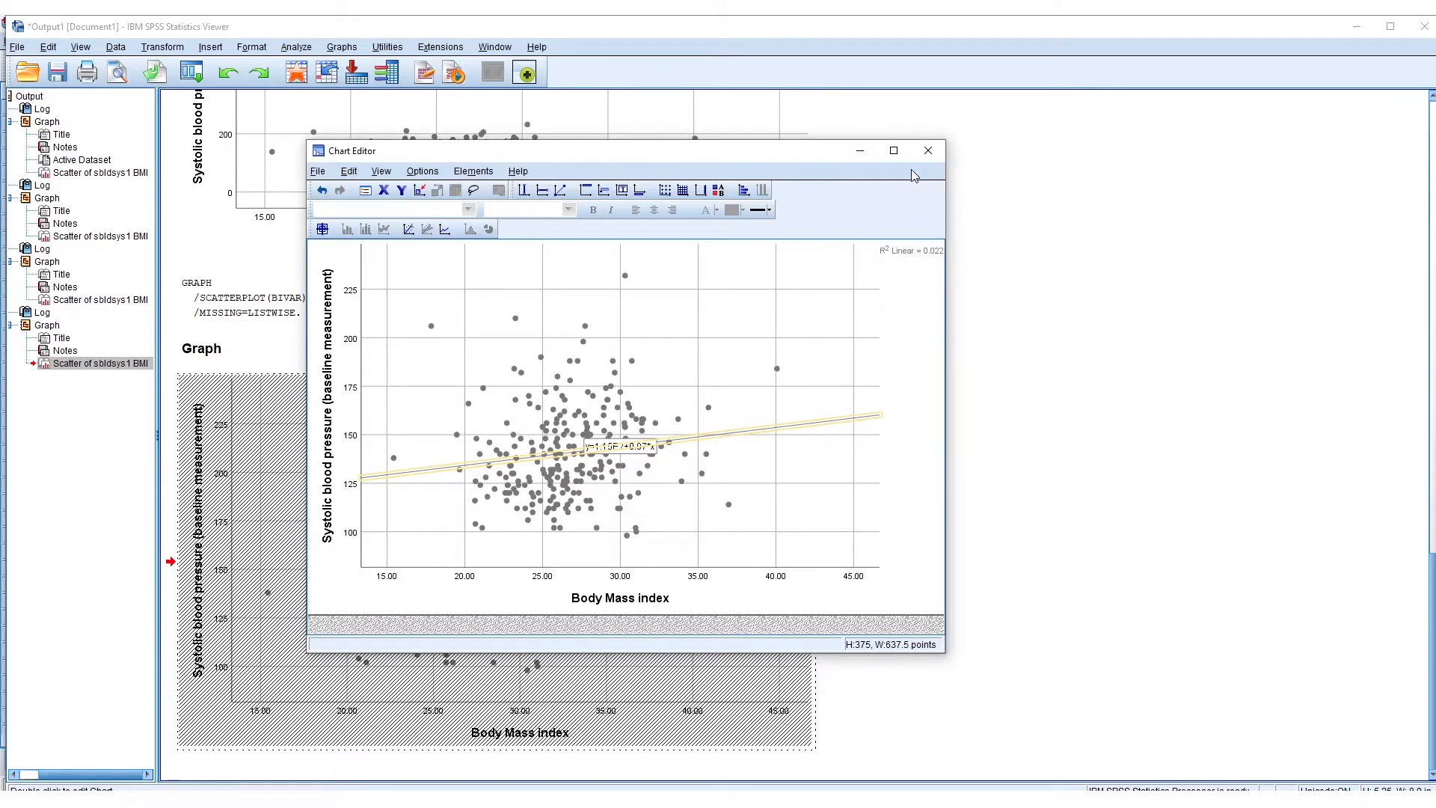
left_click(928, 152)
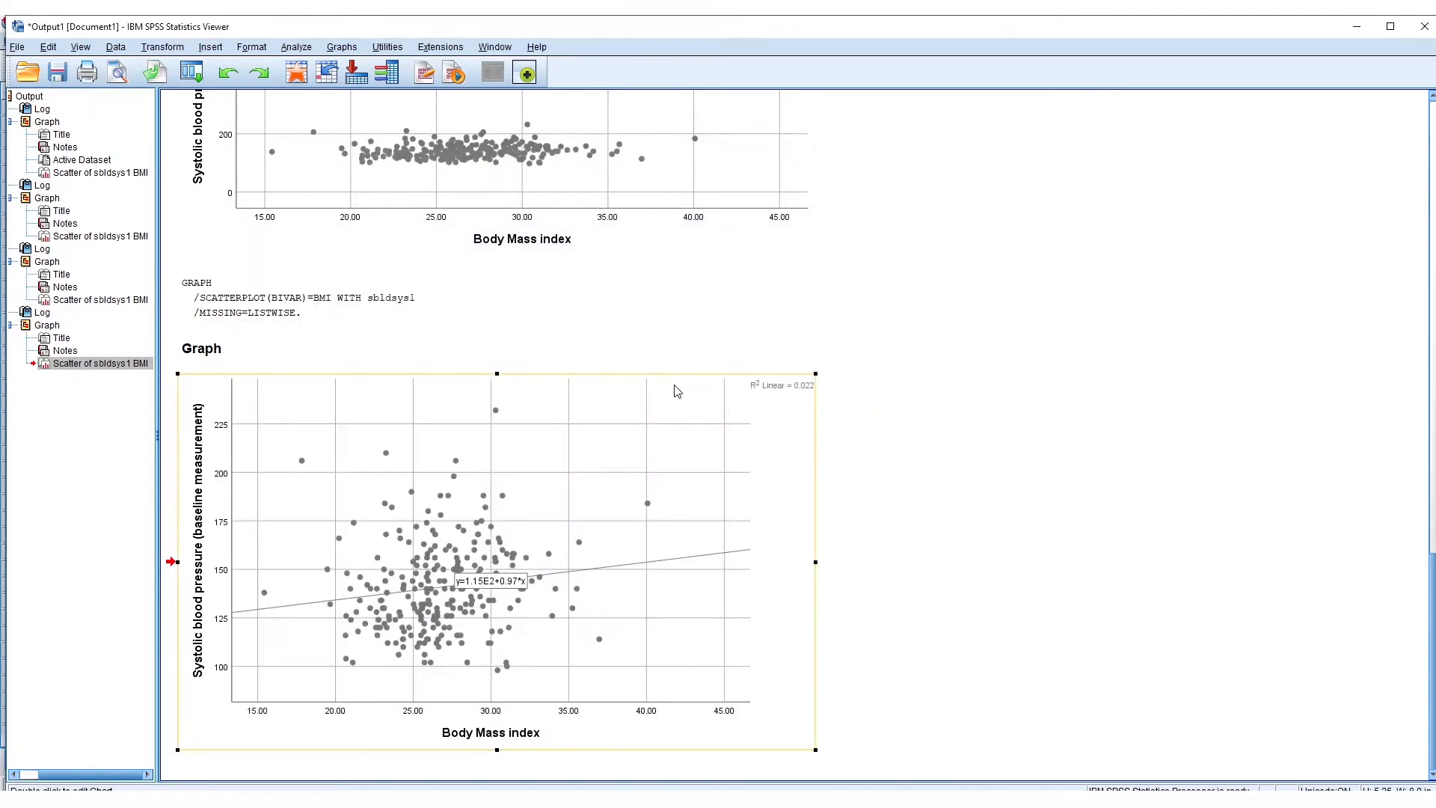
left_click(1086, 579)
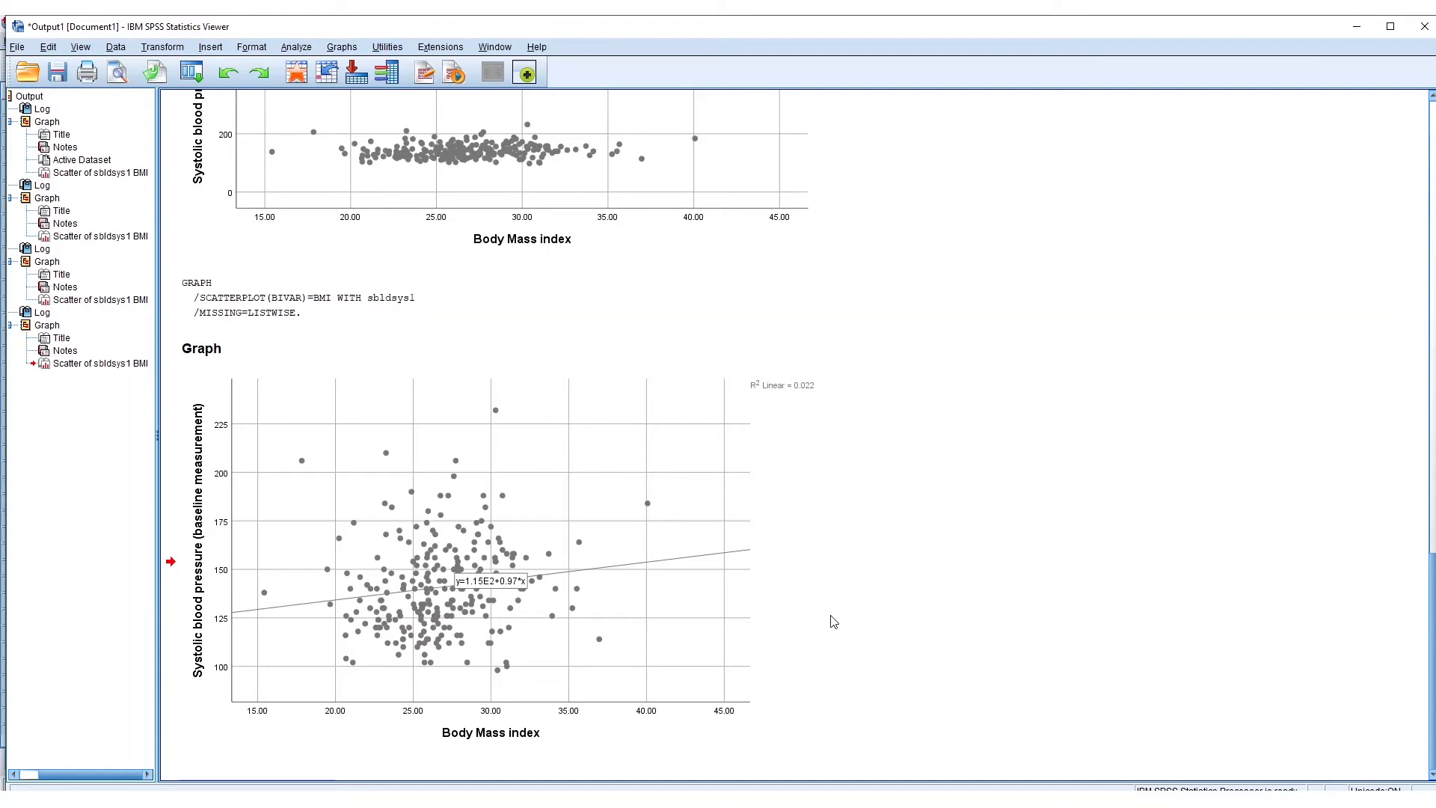
left_click(752, 606)
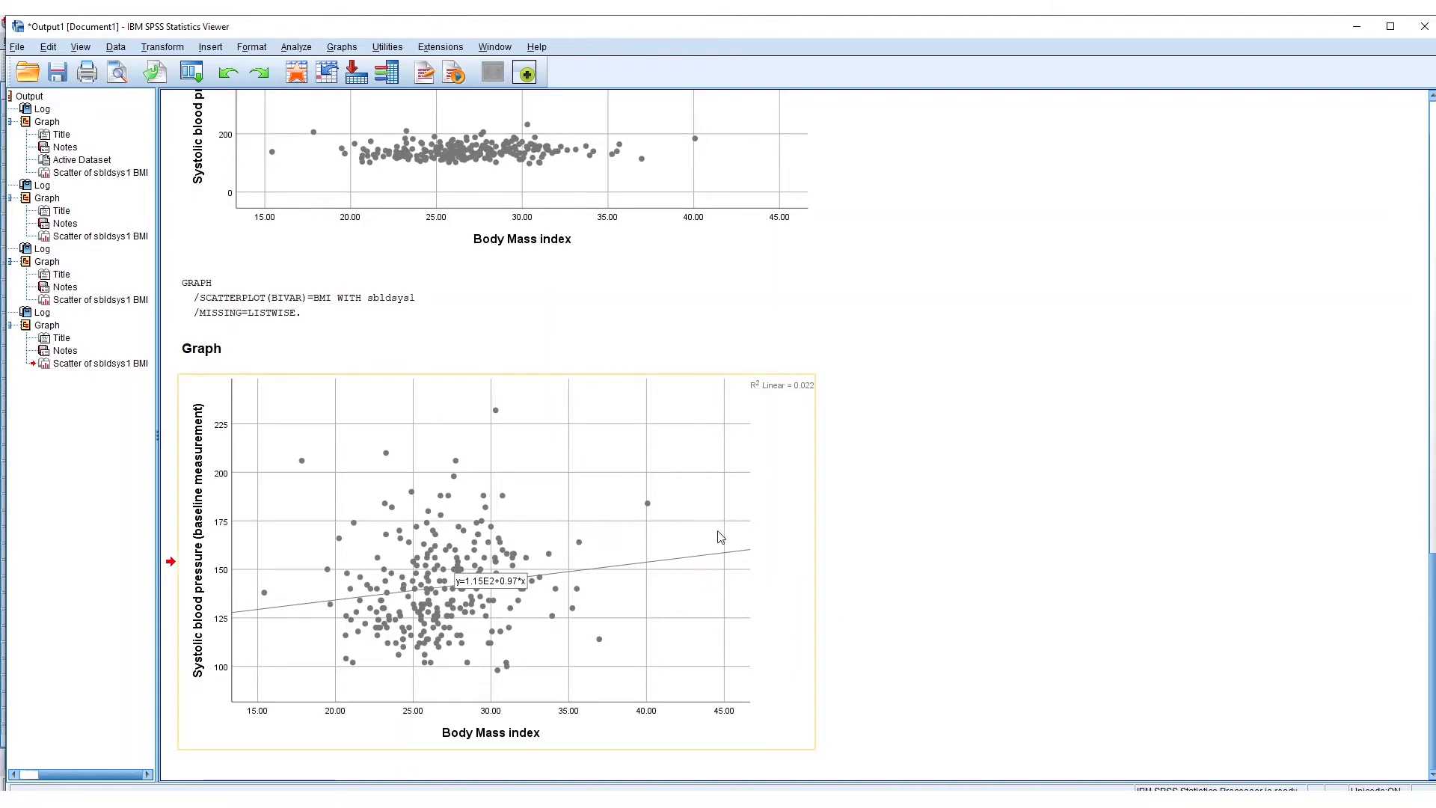
left_click(908, 610)
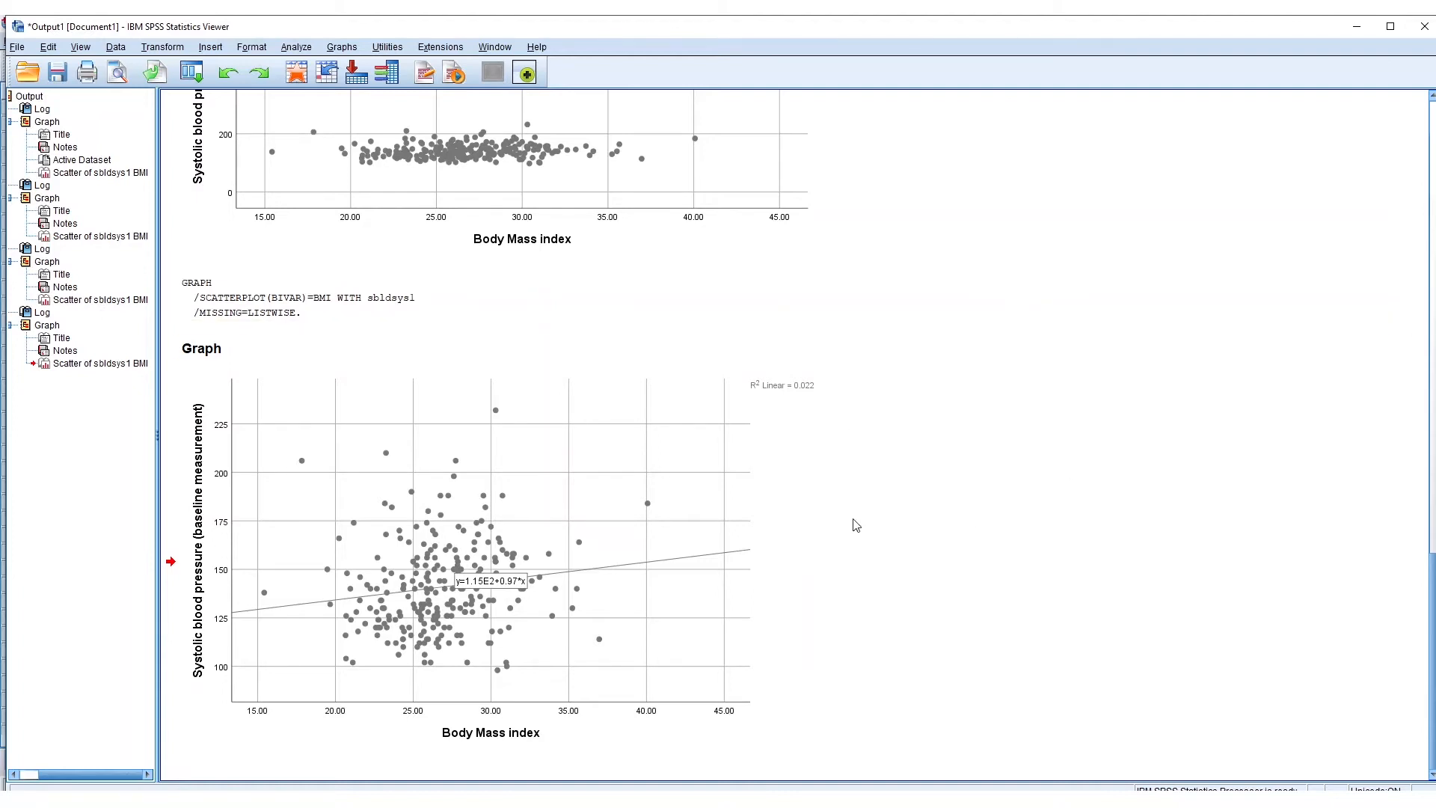
left_click(744, 392)
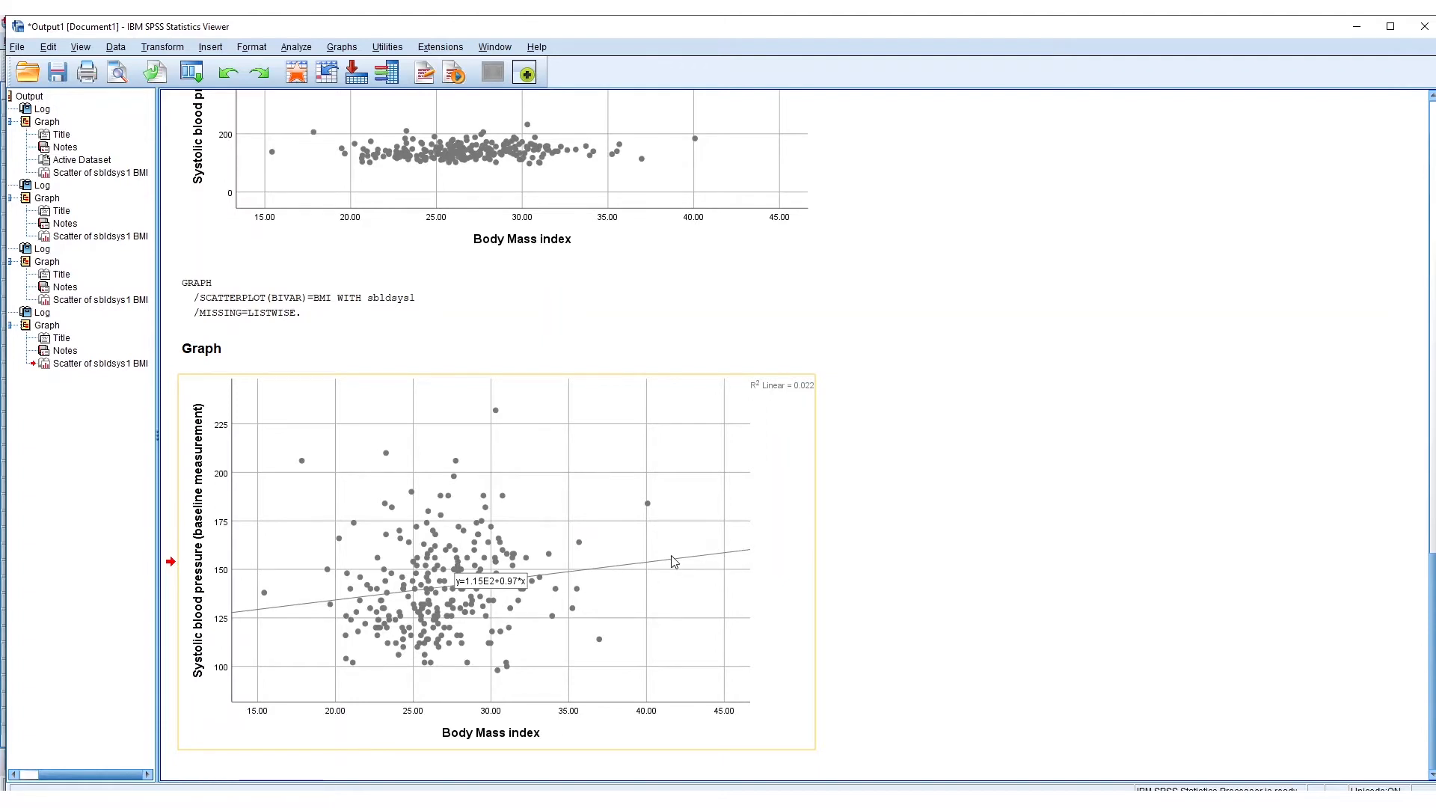
left_click(939, 549)
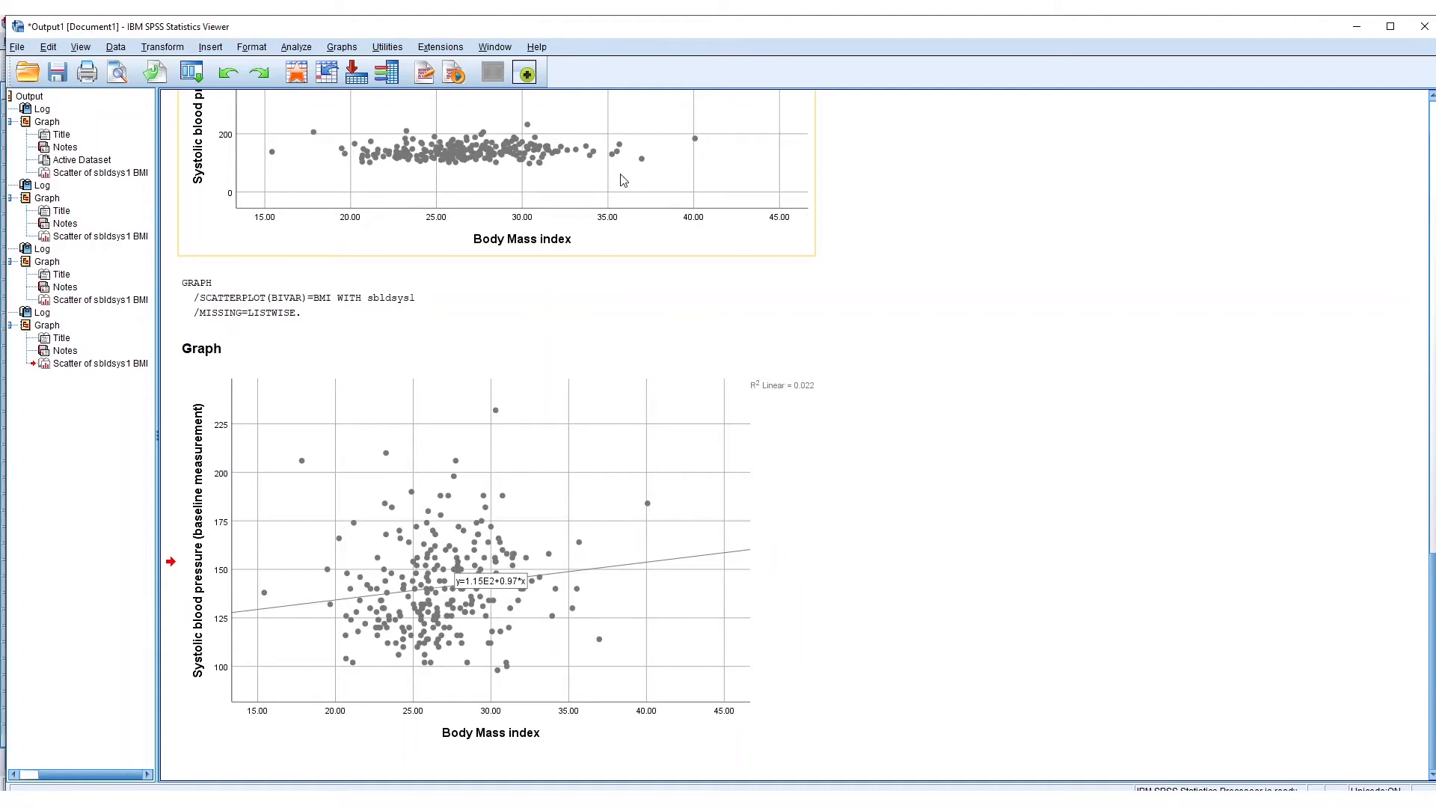
- Set up a linear regression with systolic blood pressure (sbldsys1) as the dependent variable and Body Mass index (BMI) as the independent variable
left_click(1390, 27)
left_click(289, 41)
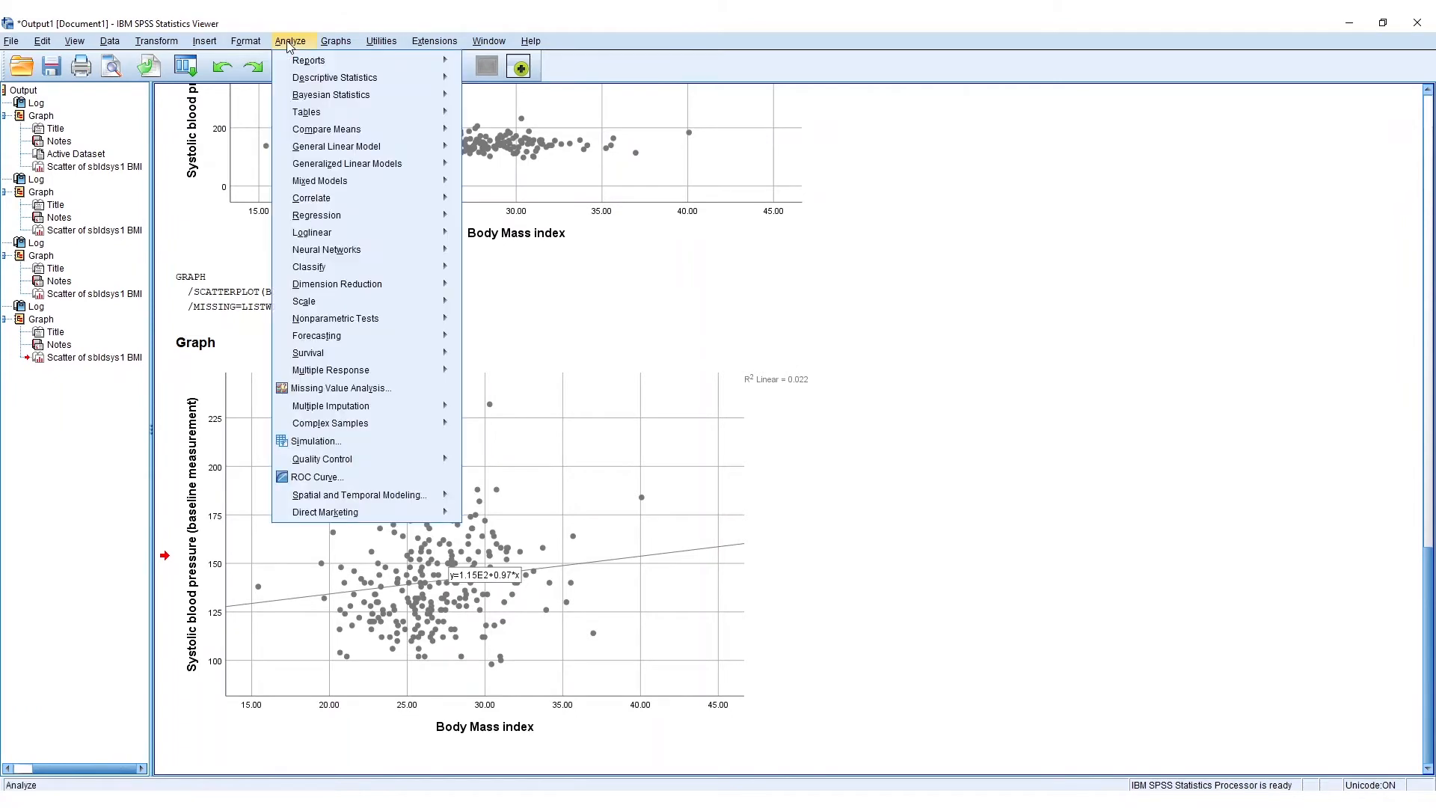
mouse_move(369, 212)
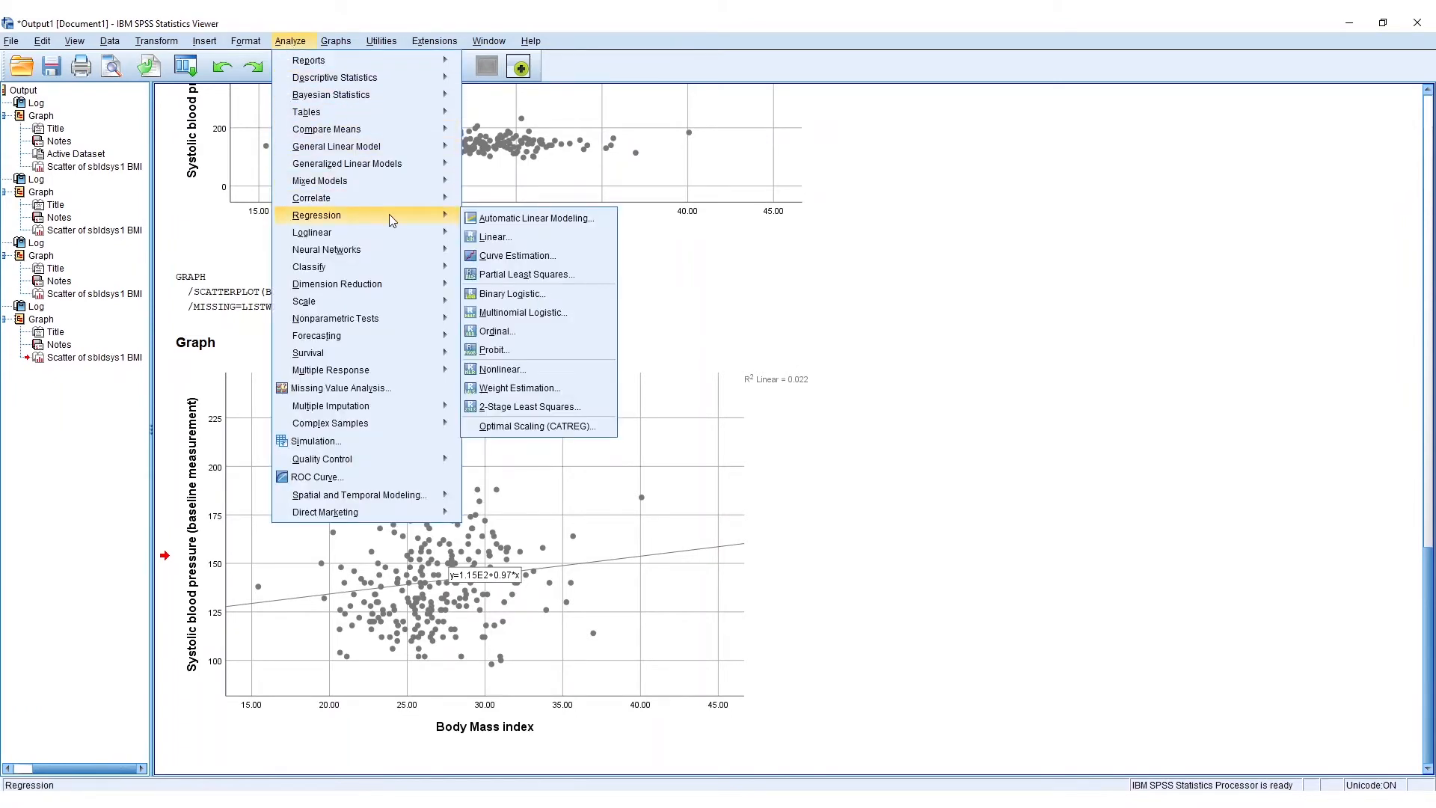
left_click(505, 238)
left_click_drag(709, 169, 753, 197)
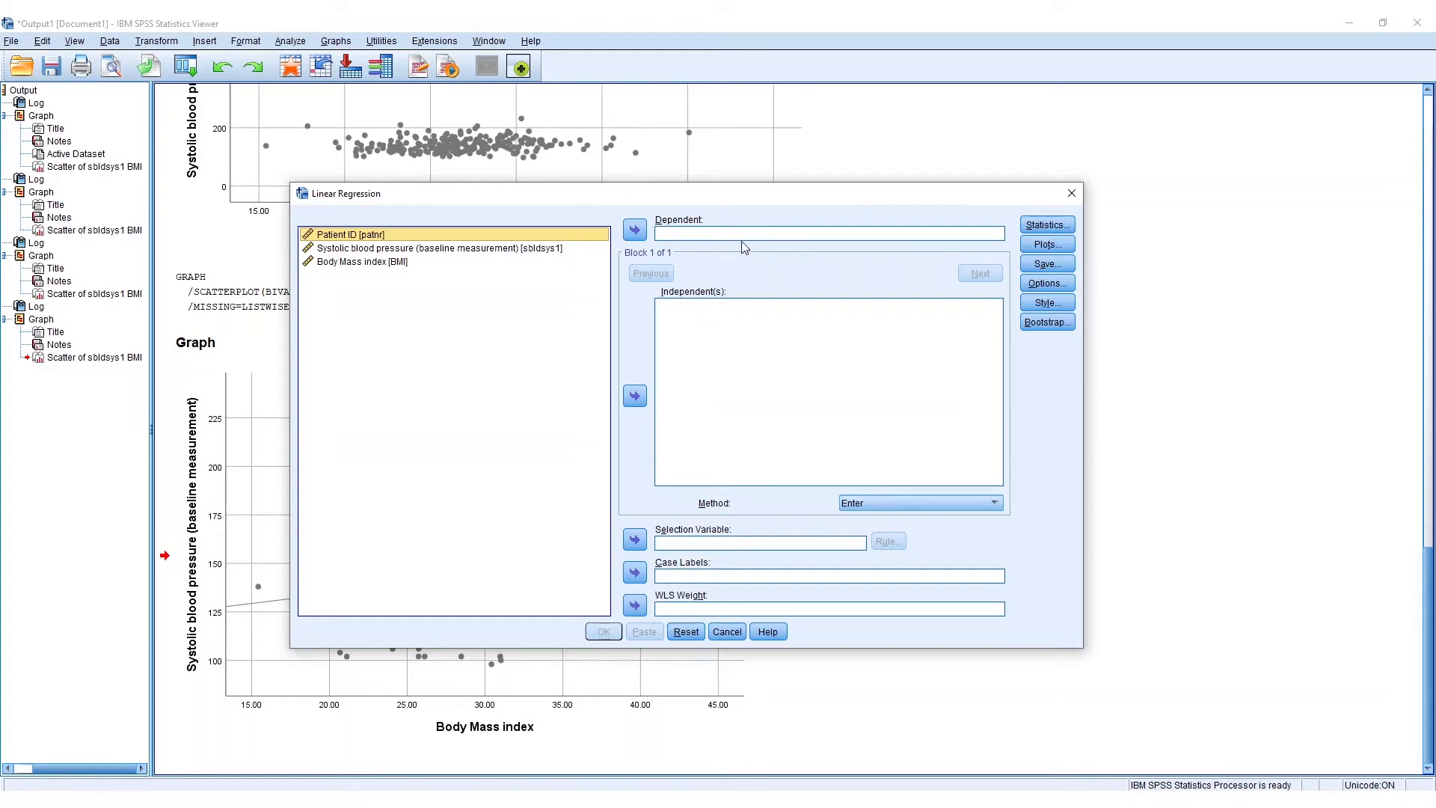
left_click(517, 248)
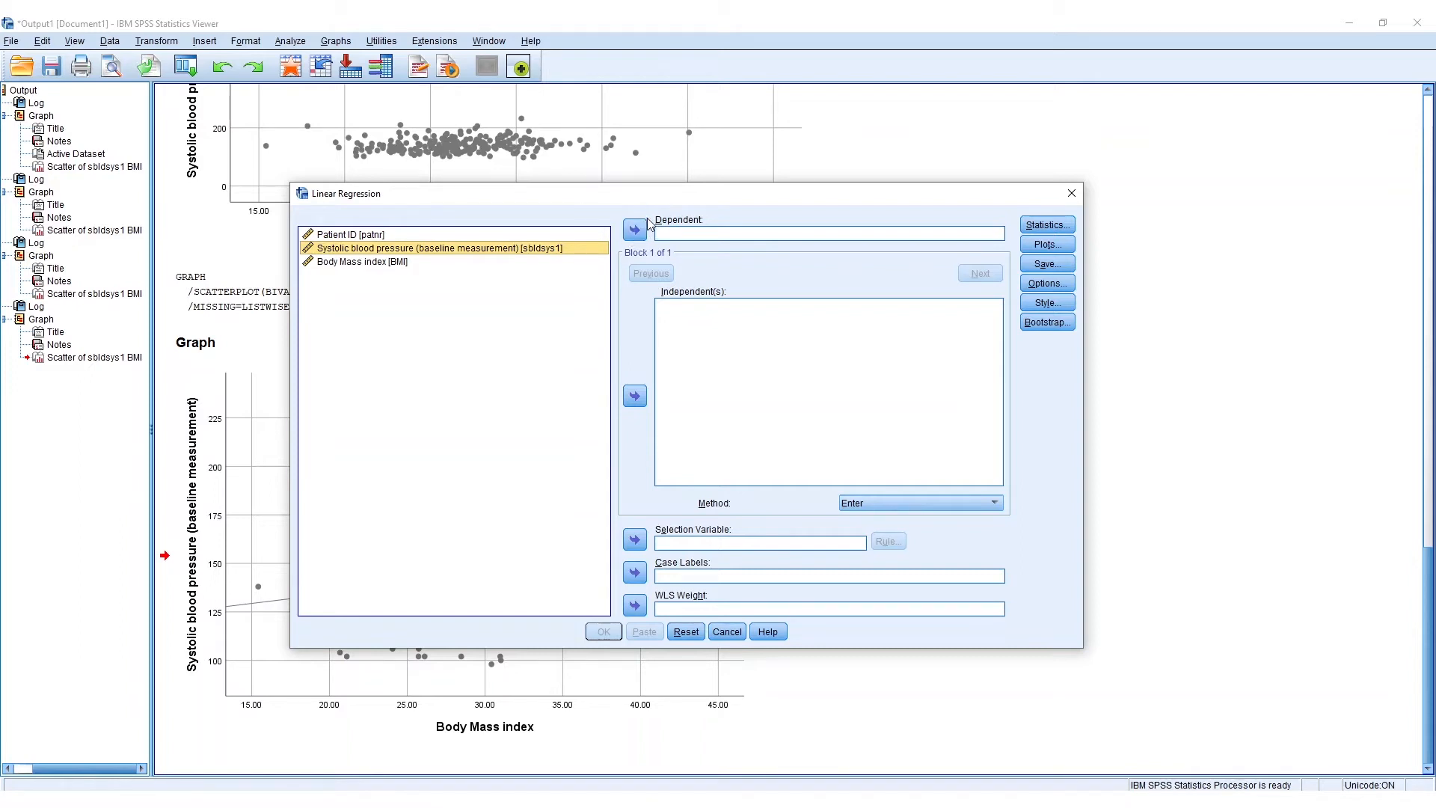
left_click(634, 230)
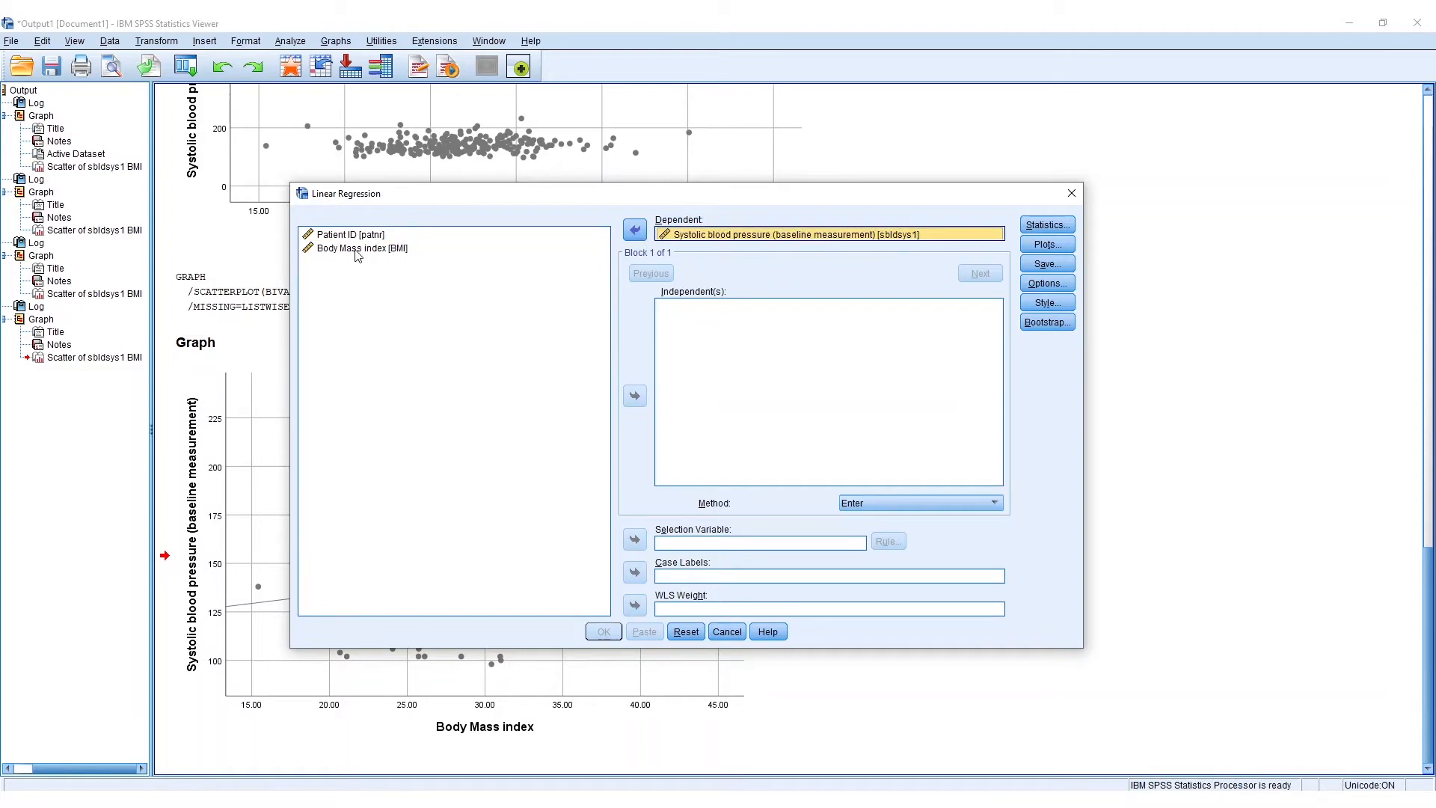
left_click(357, 250)
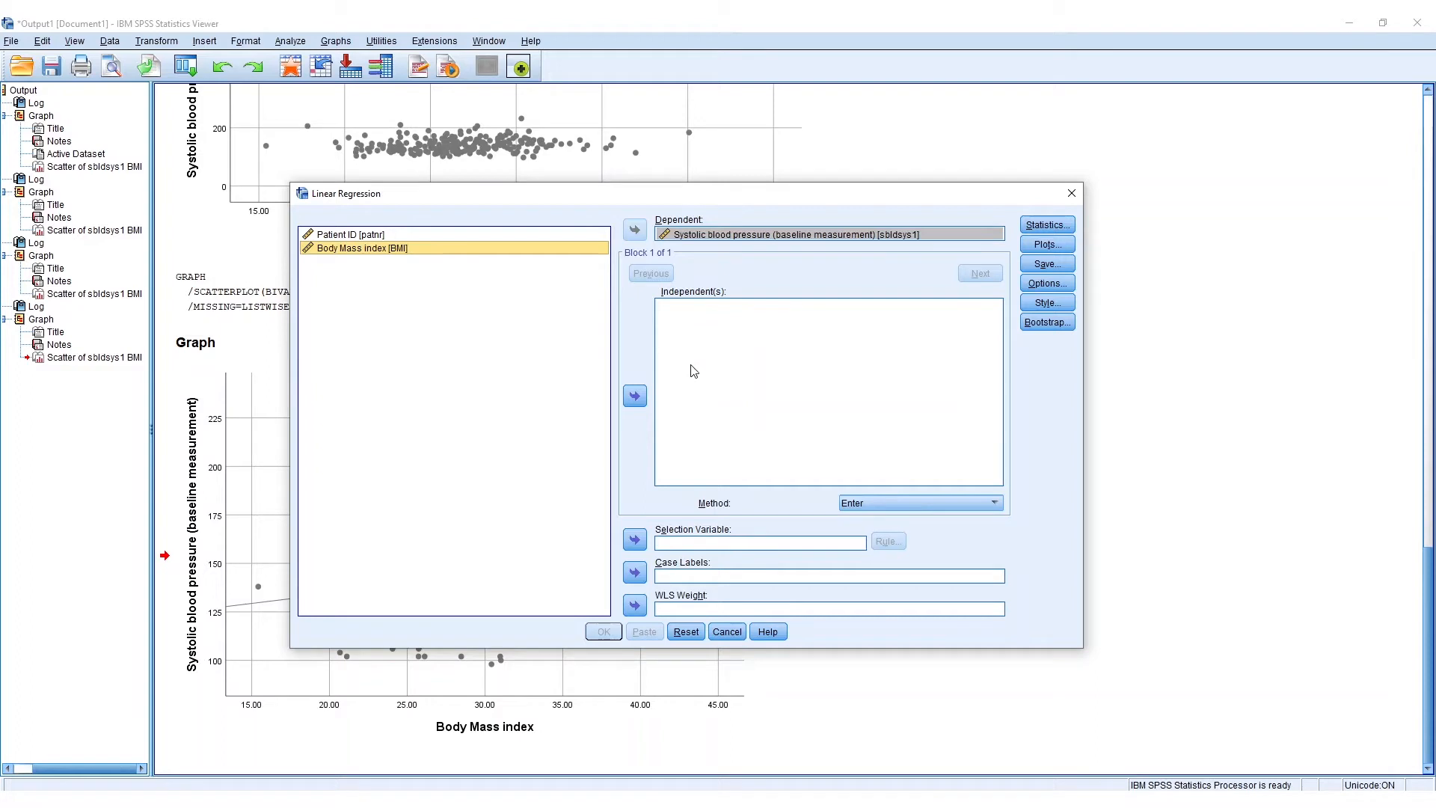
left_click(634, 396)
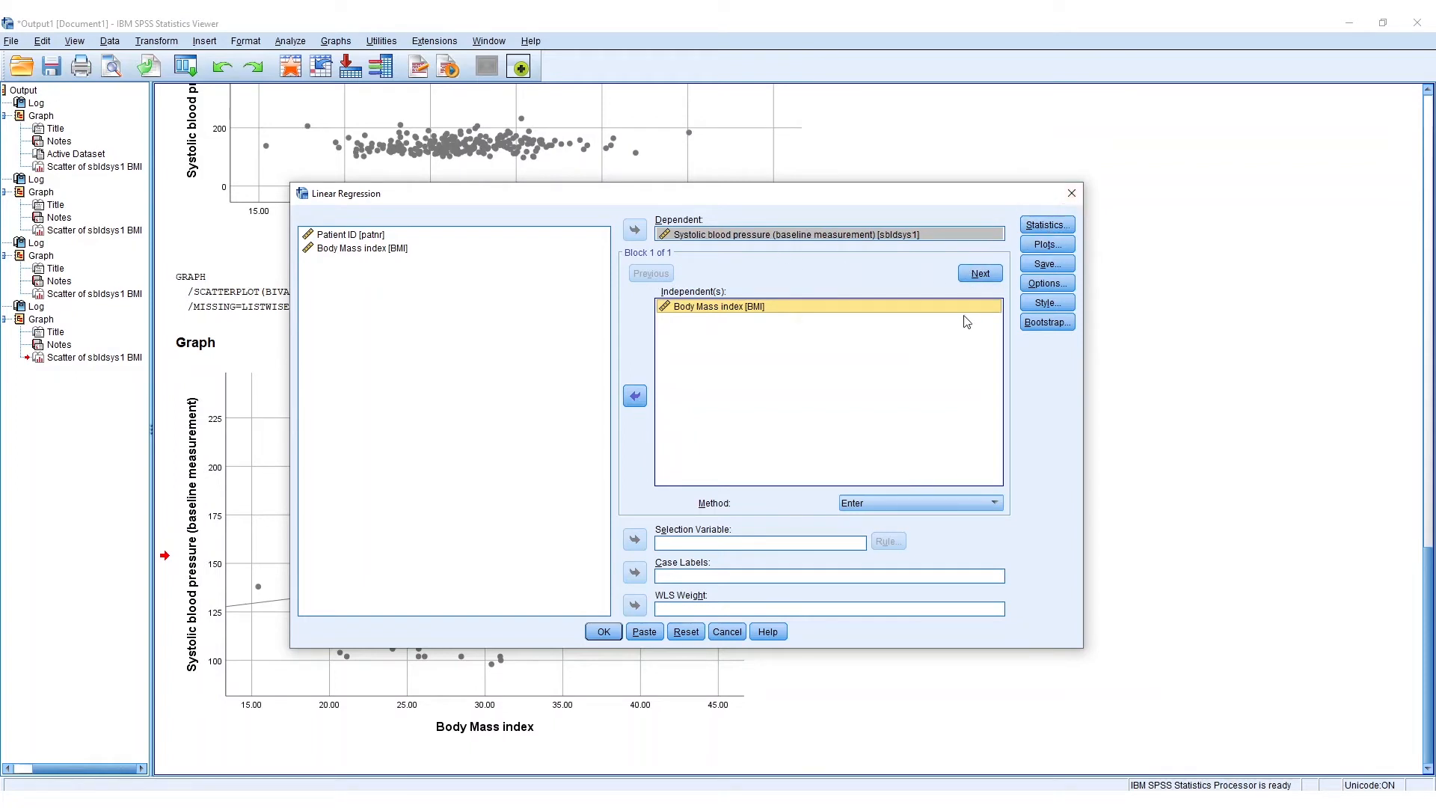
- Add 95% confidence intervals for the coefficients to the regression statistics
left_click(1051, 227)
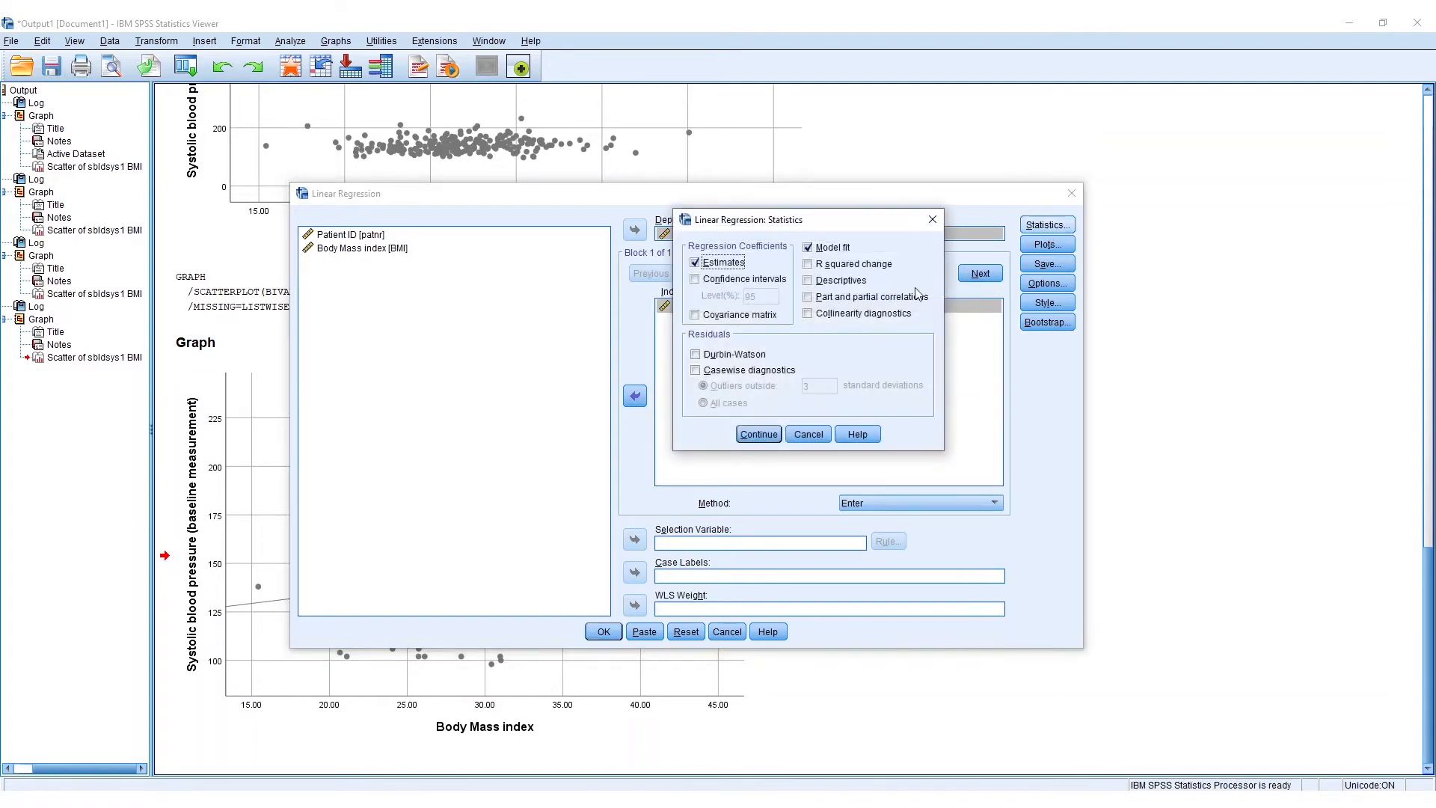
left_click(695, 280)
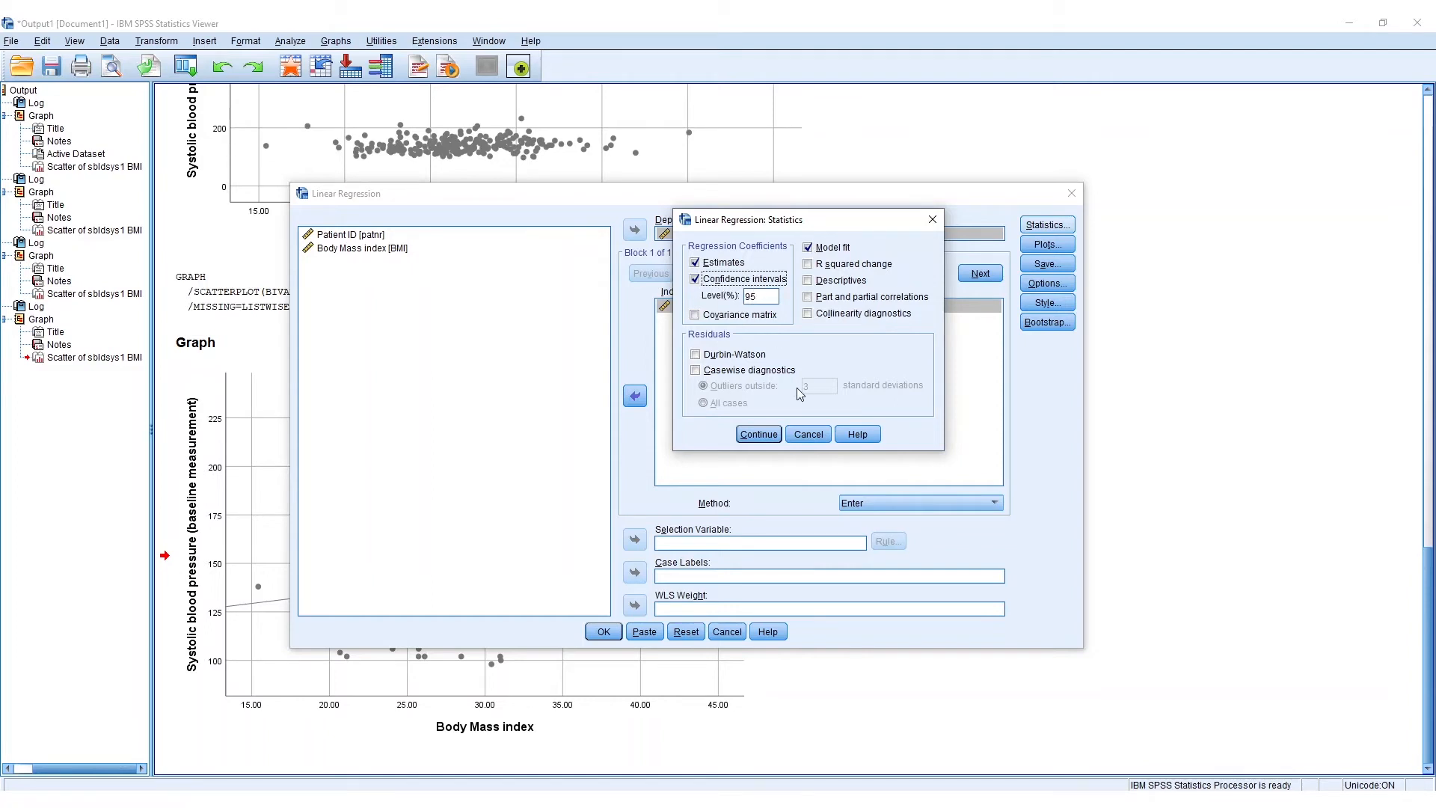
left_click(758, 435)
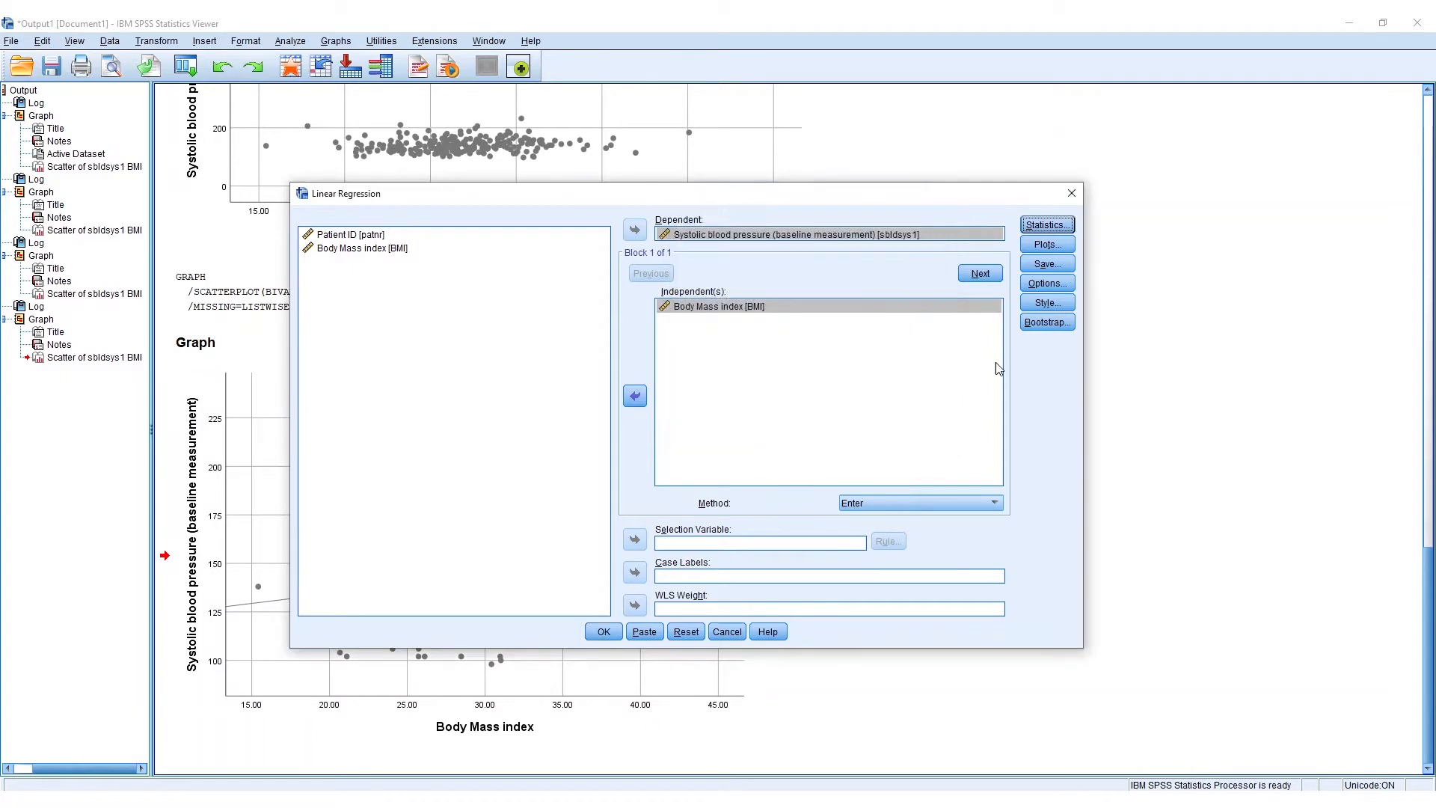
- Request a histogram and a normal probability plot of the standardized residuals for the regression
left_click(1048, 247)
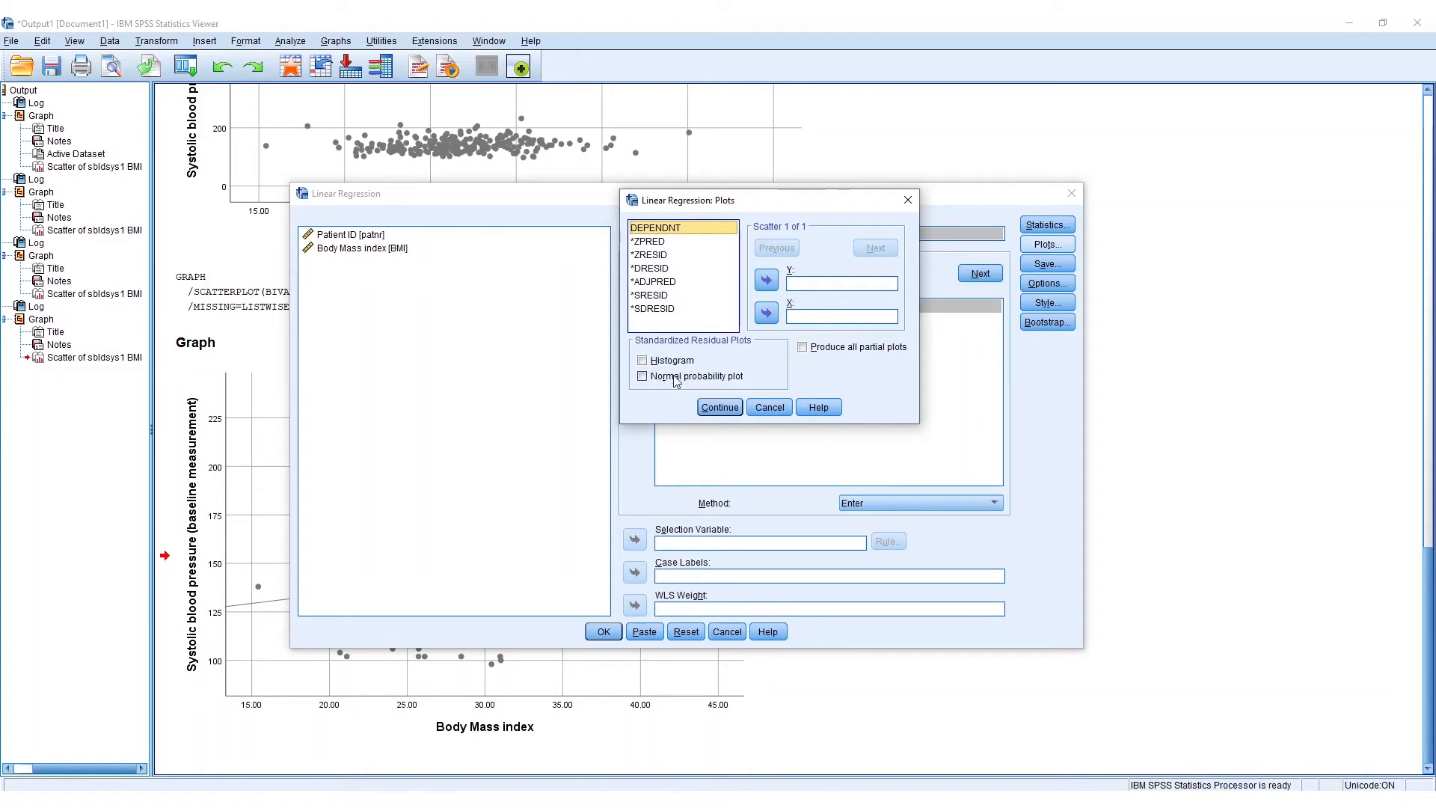
left_click(672, 360)
left_click(682, 377)
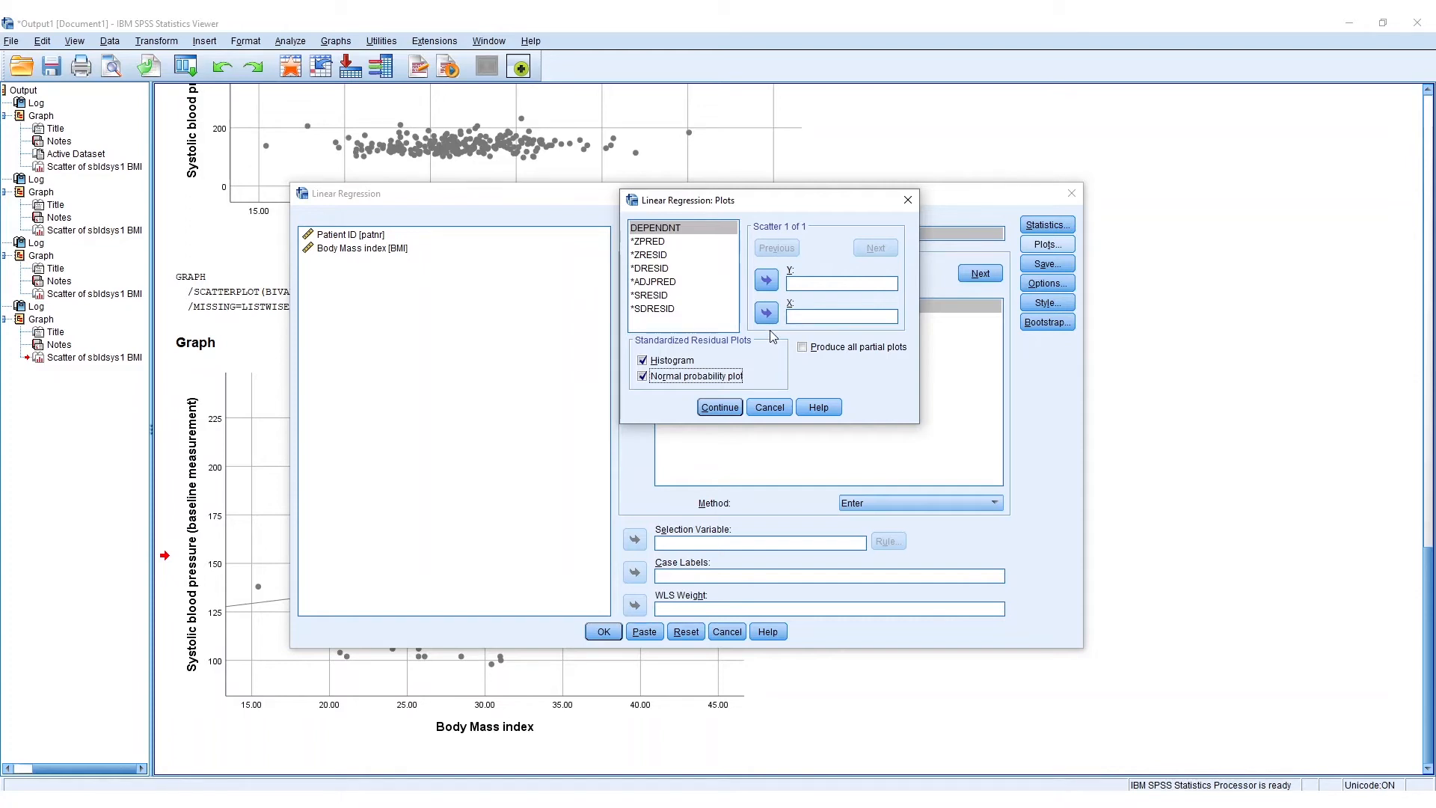
left_click(721, 409)
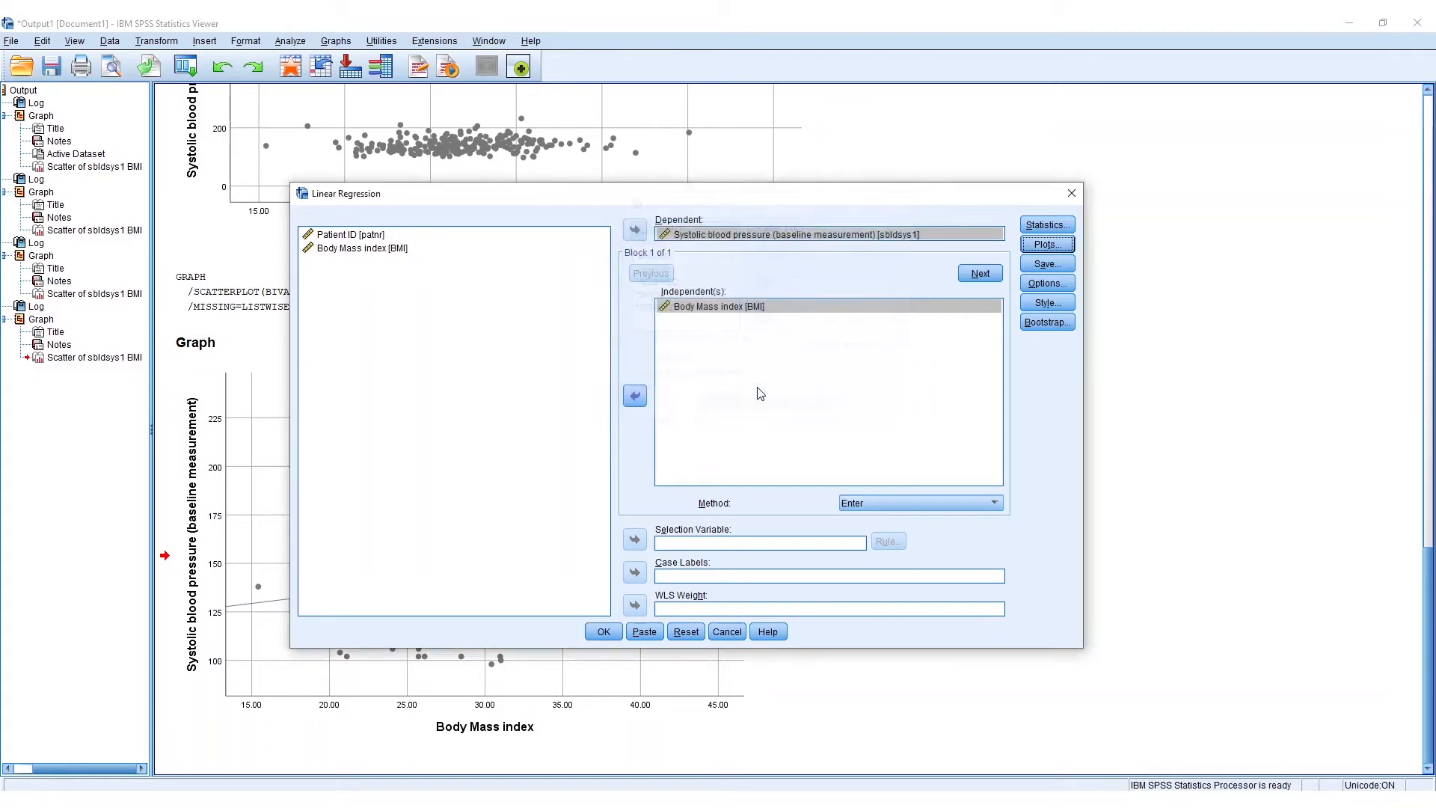
- Paste the regression command into the Syntax Editor and run the whole REGRESSION block
left_click(1065, 290)
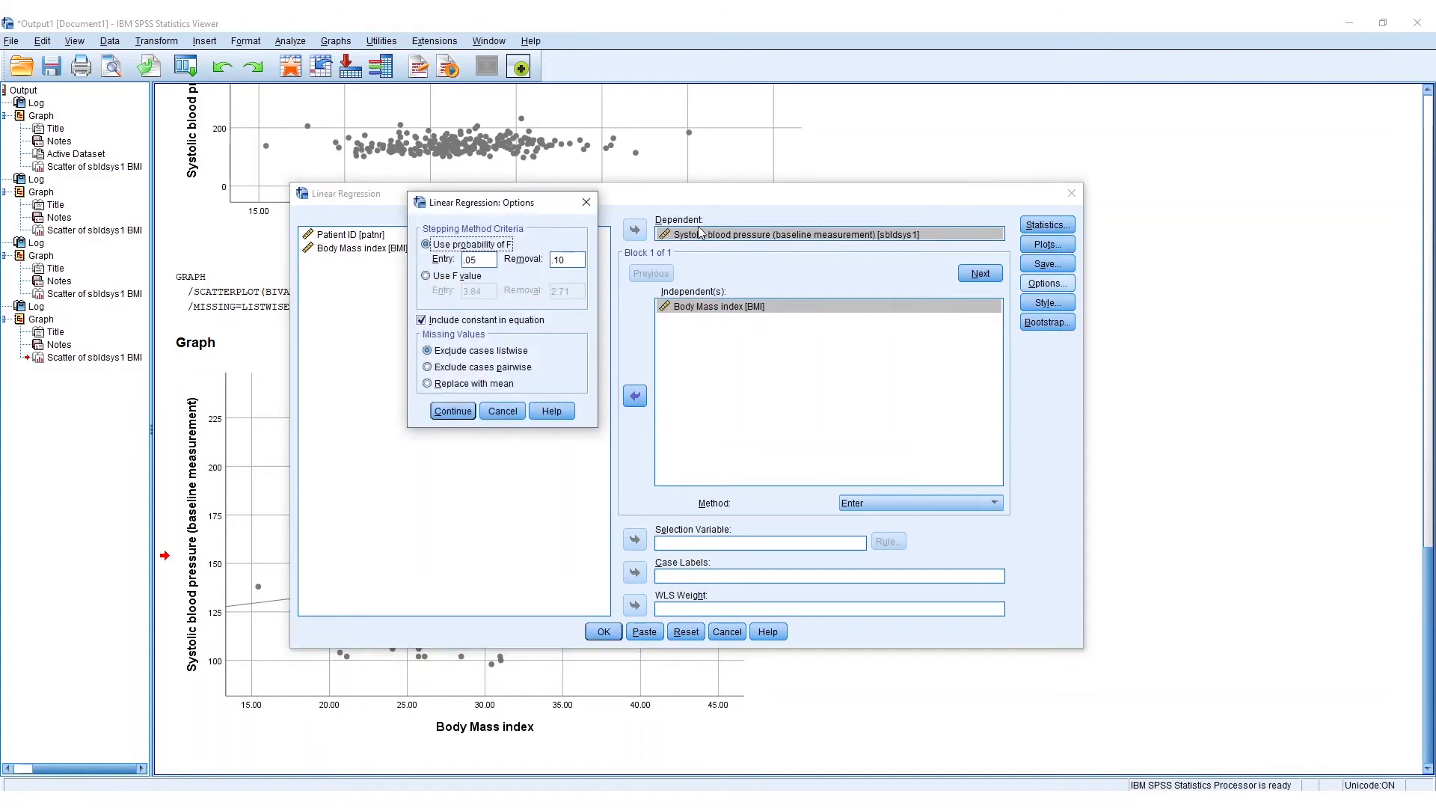
left_click(591, 186)
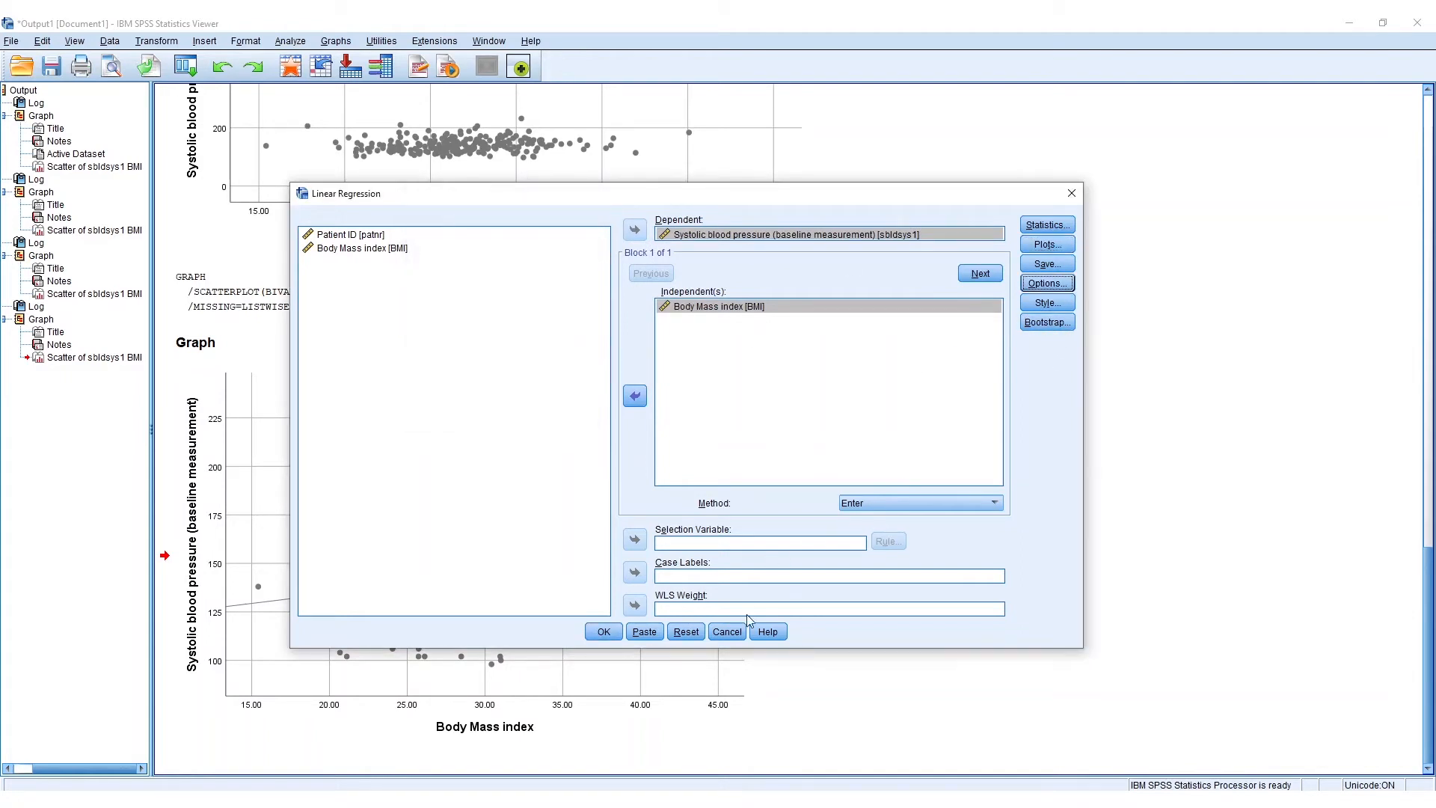
left_click(653, 634)
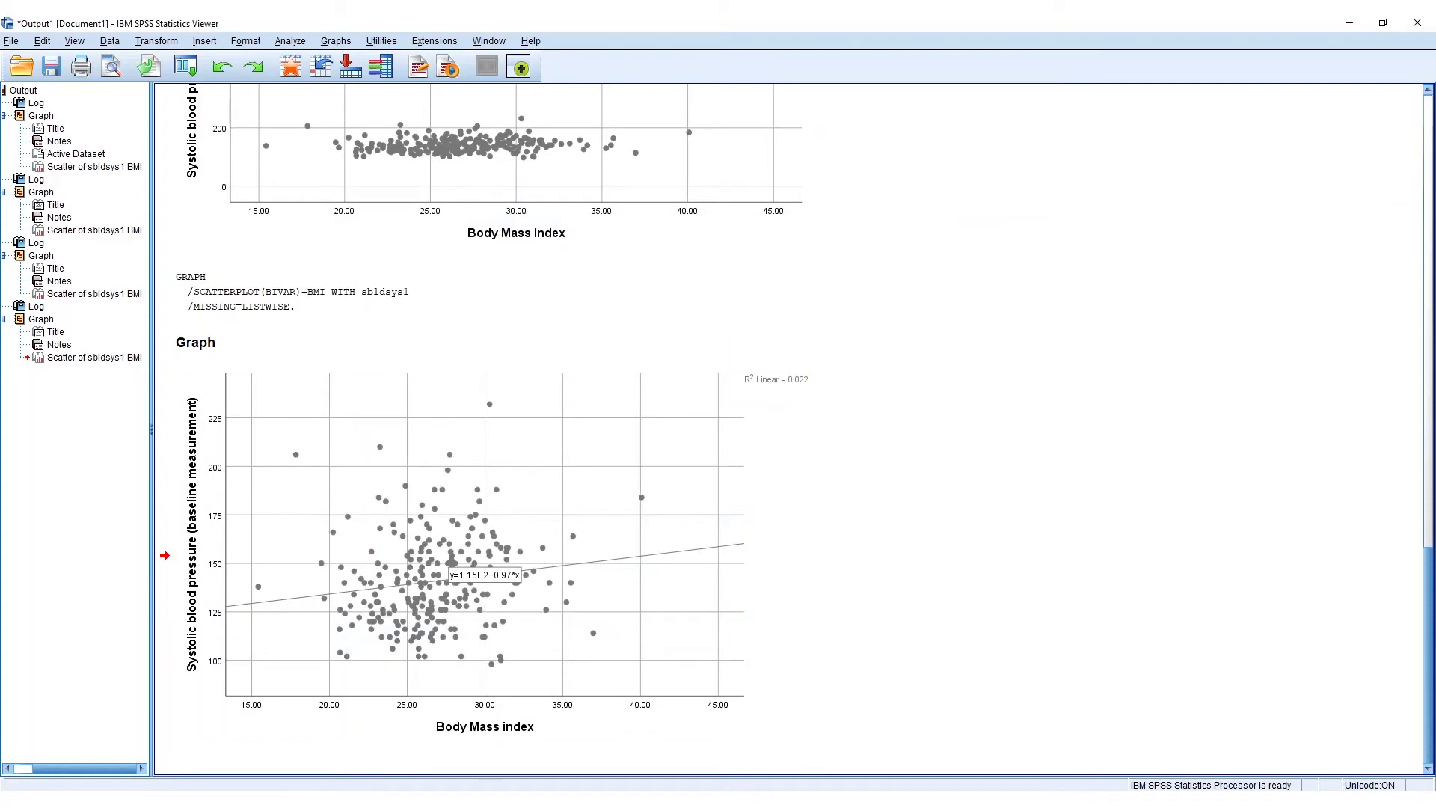
mouse_move(598, 799)
left_click(669, 740)
left_click_drag(520, 276, 198, 177)
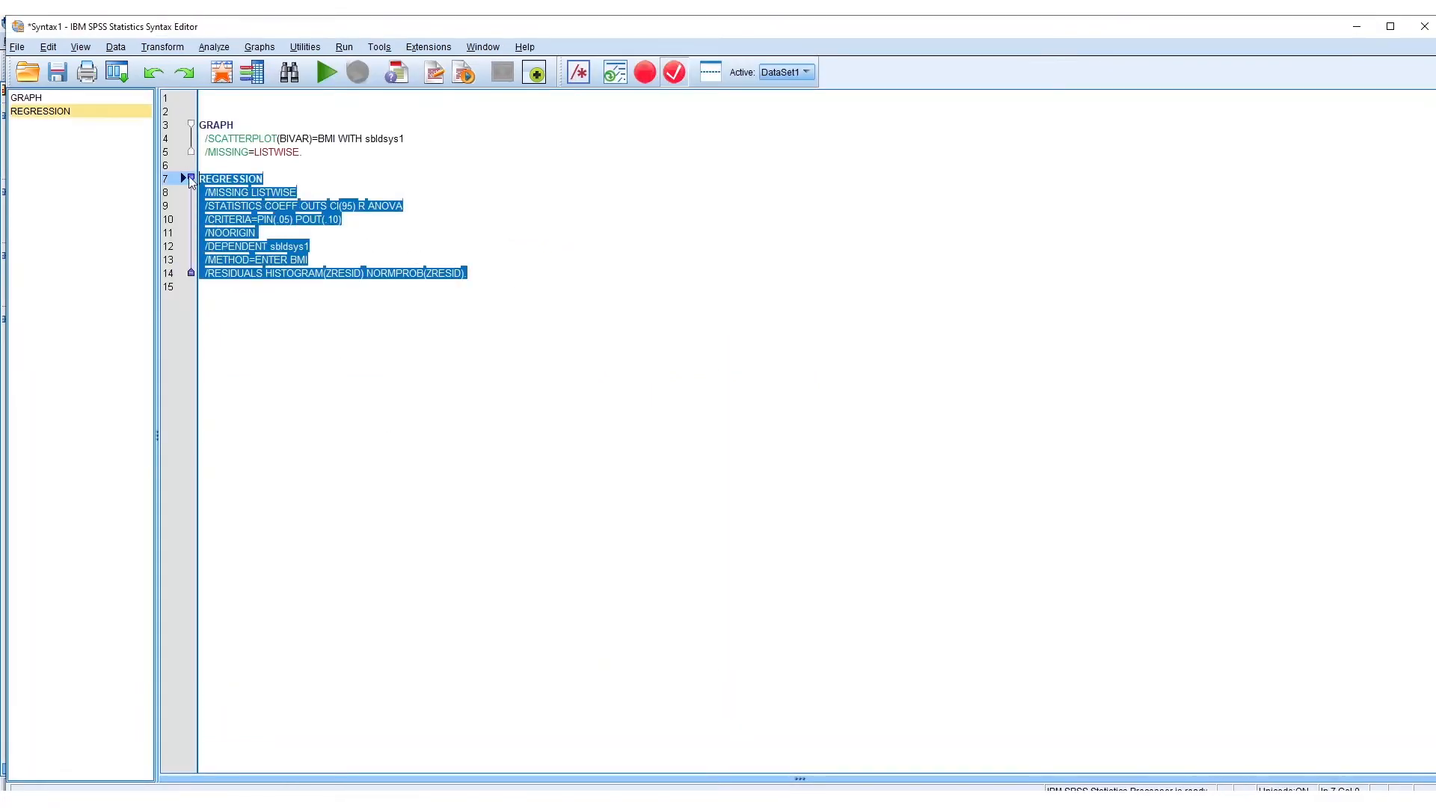
left_click(334, 79)
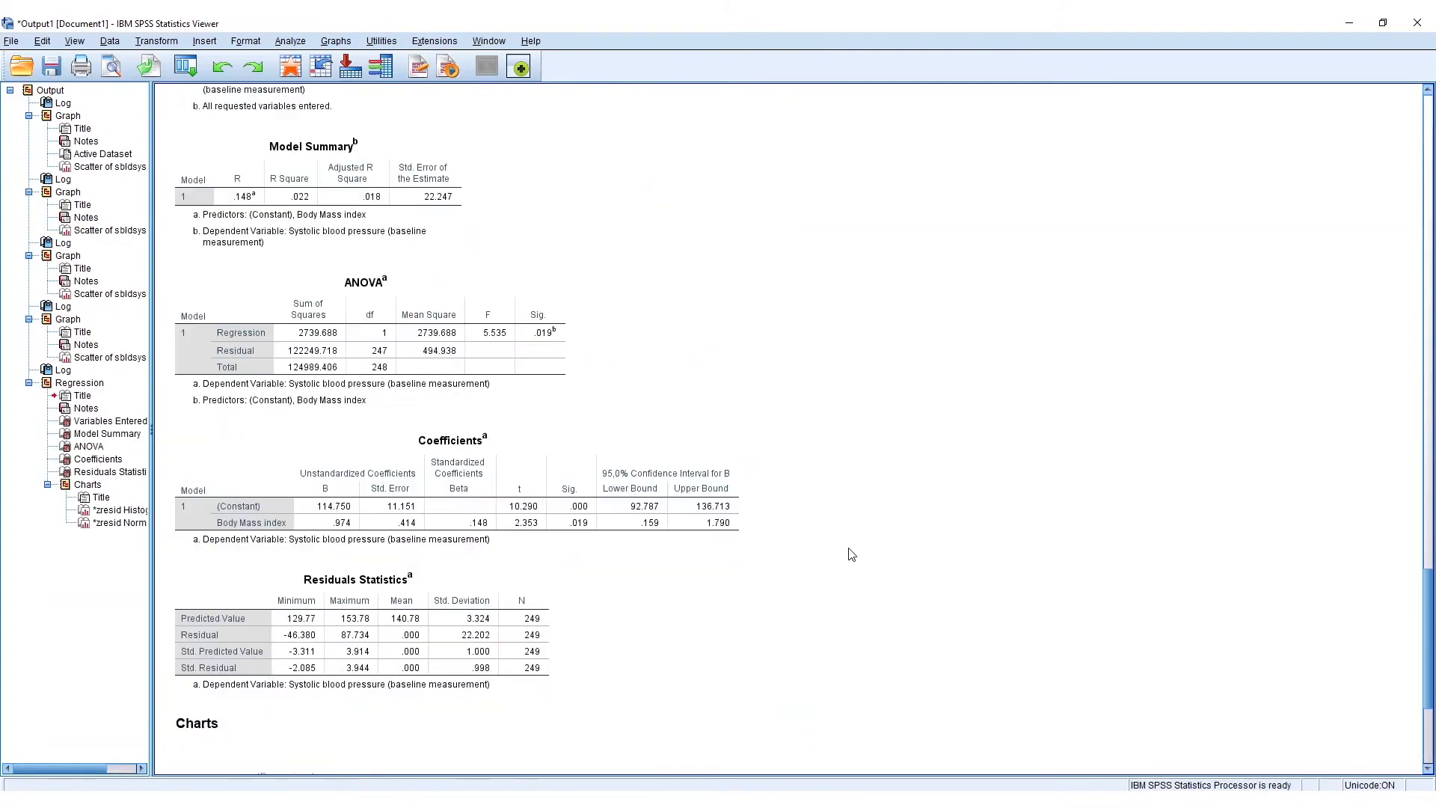
- Examine the regression output tables: Variables Entered/Removed, Model Summary, ANOVA, Coefficients and Residuals Statistics
scroll(854, 548, "up", 10)
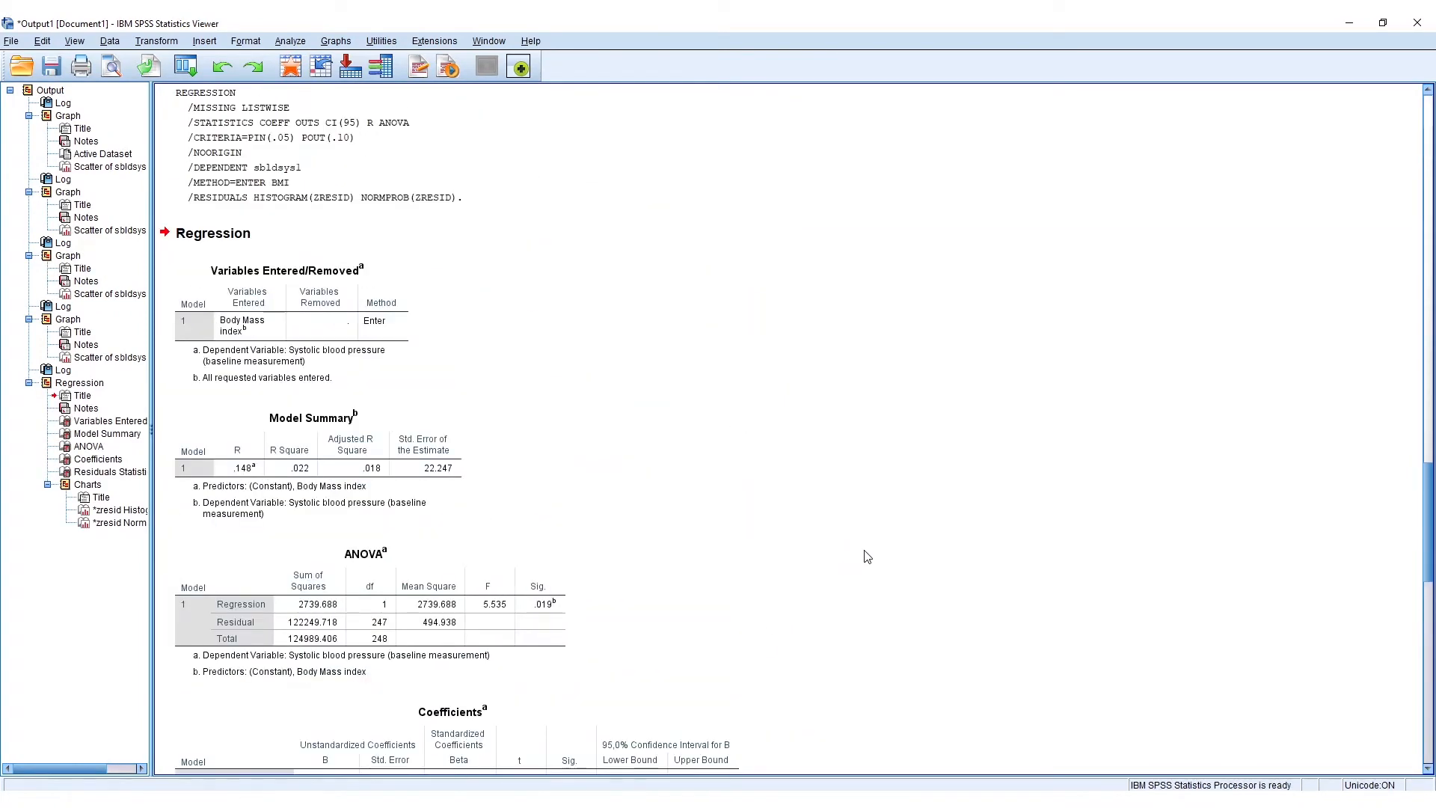
scroll(831, 470, "down", 3)
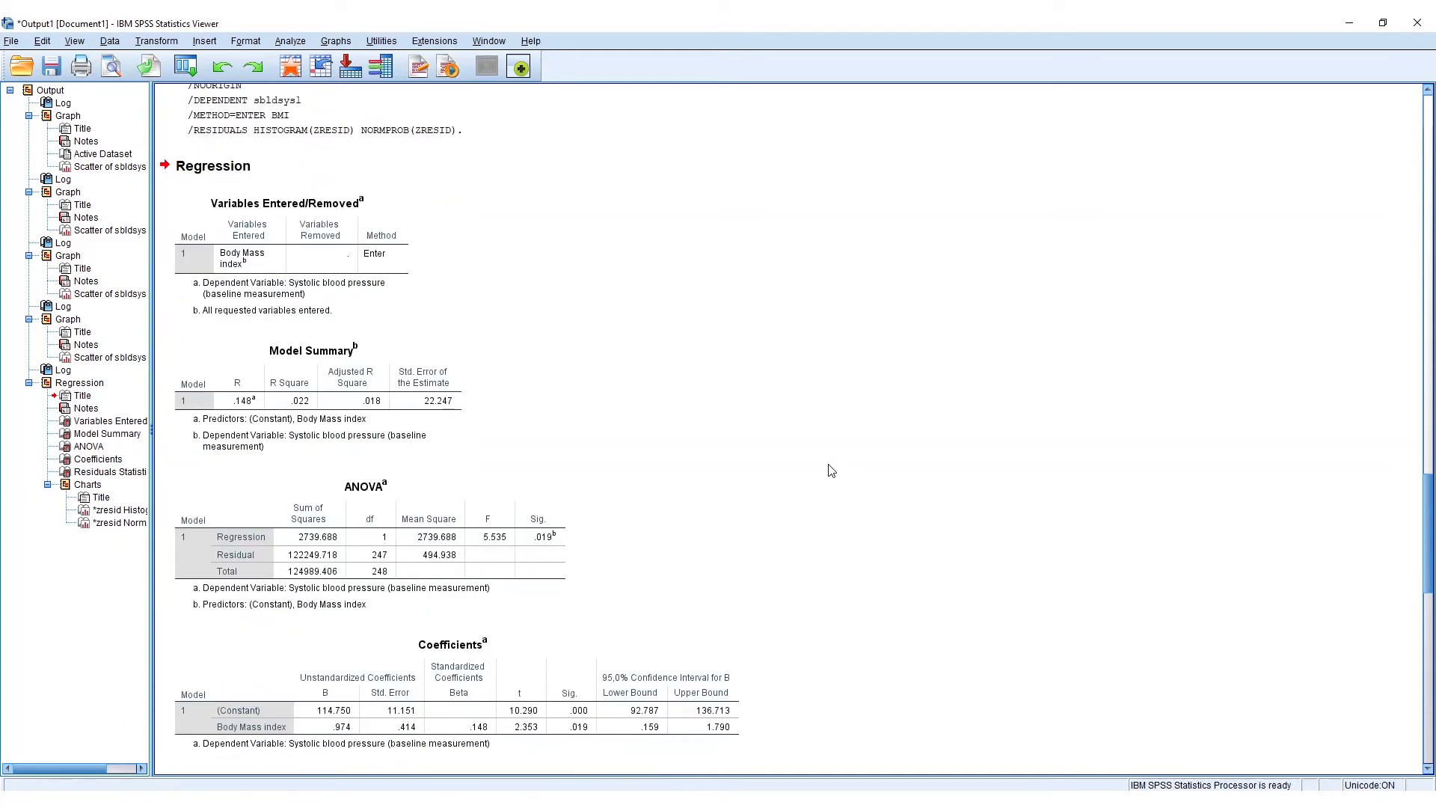
scroll(651, 458, "down", 3)
left_click(699, 516)
scroll(688, 479, "up", 3)
scroll(701, 418, "down", 1)
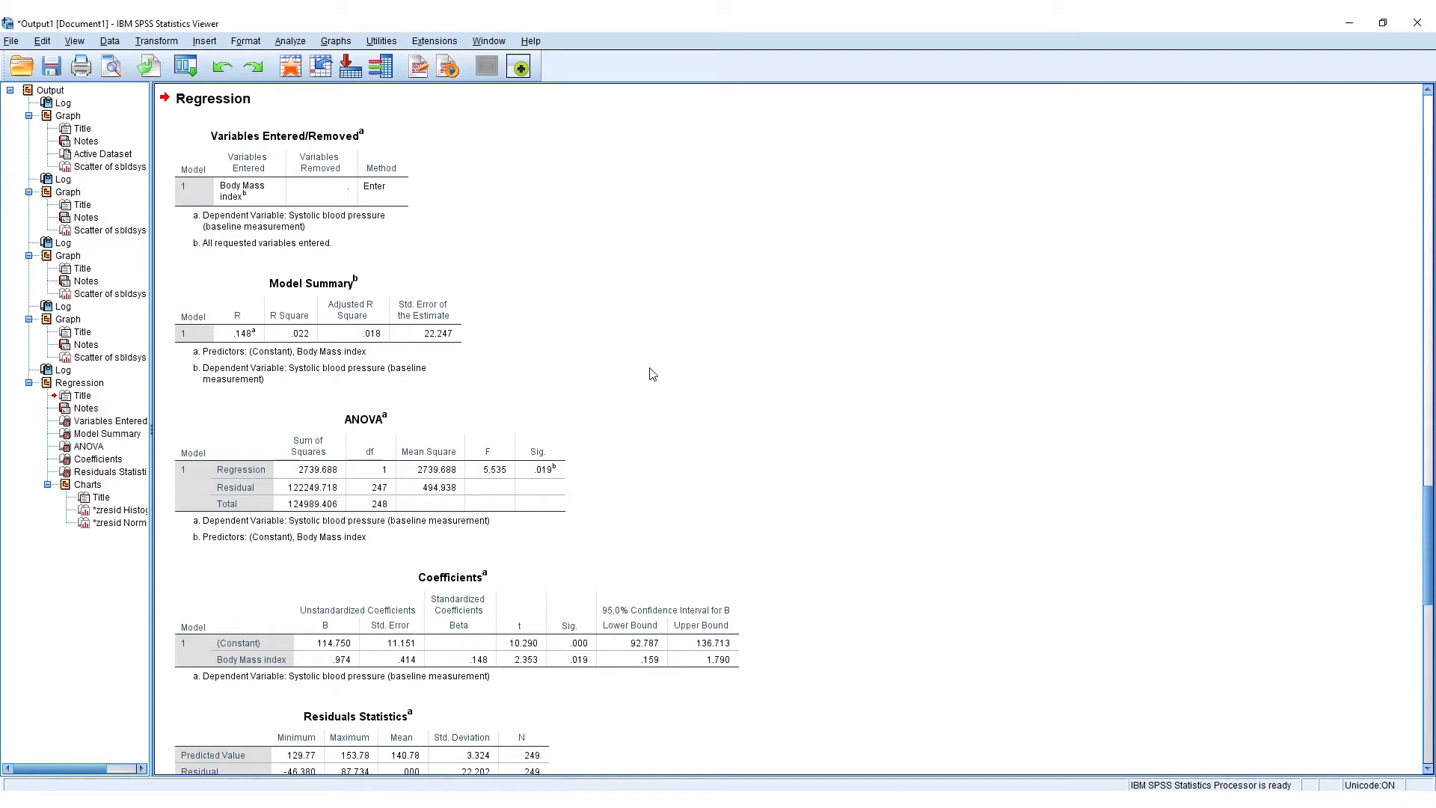
scroll(580, 395, "down", 3)
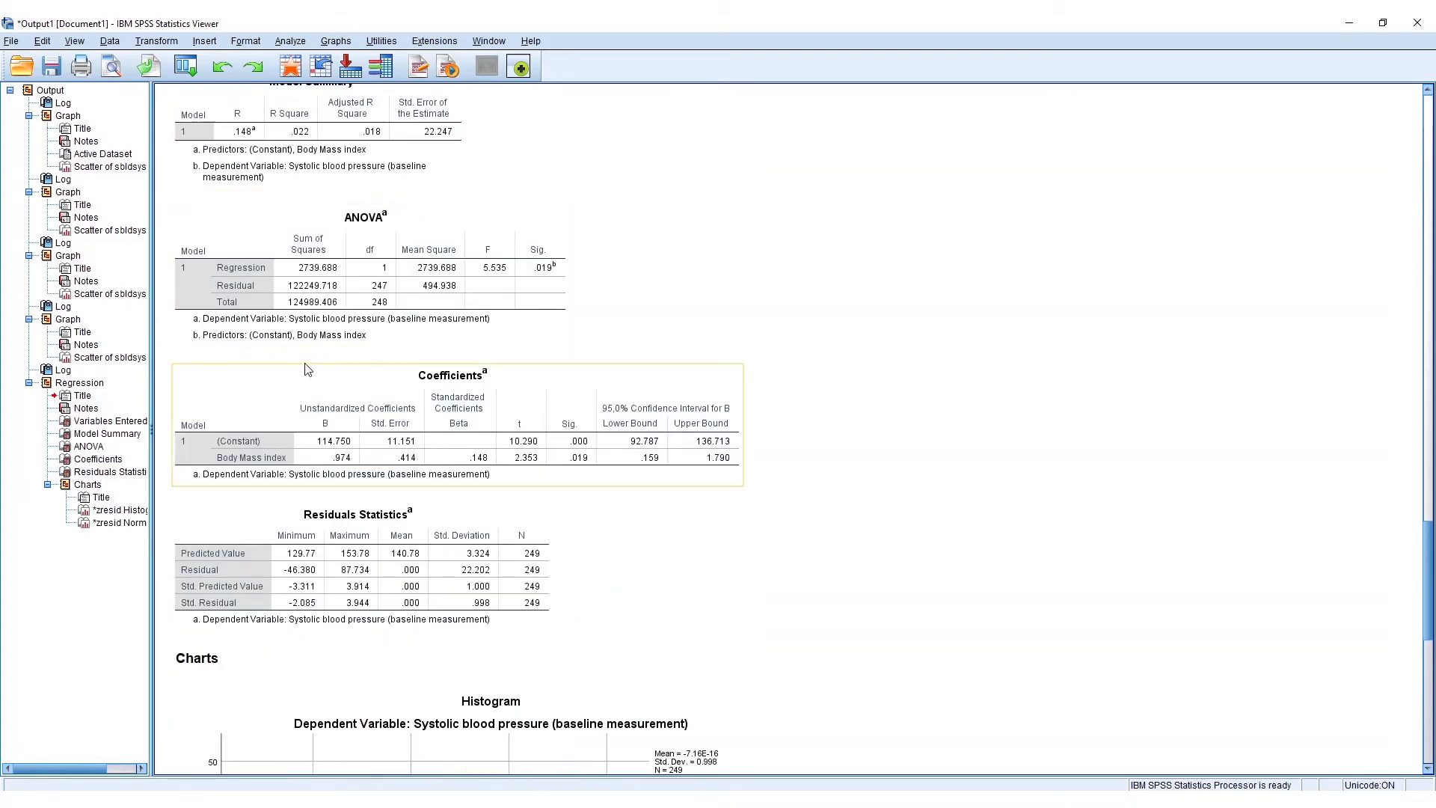
scroll(840, 299, "up", 2)
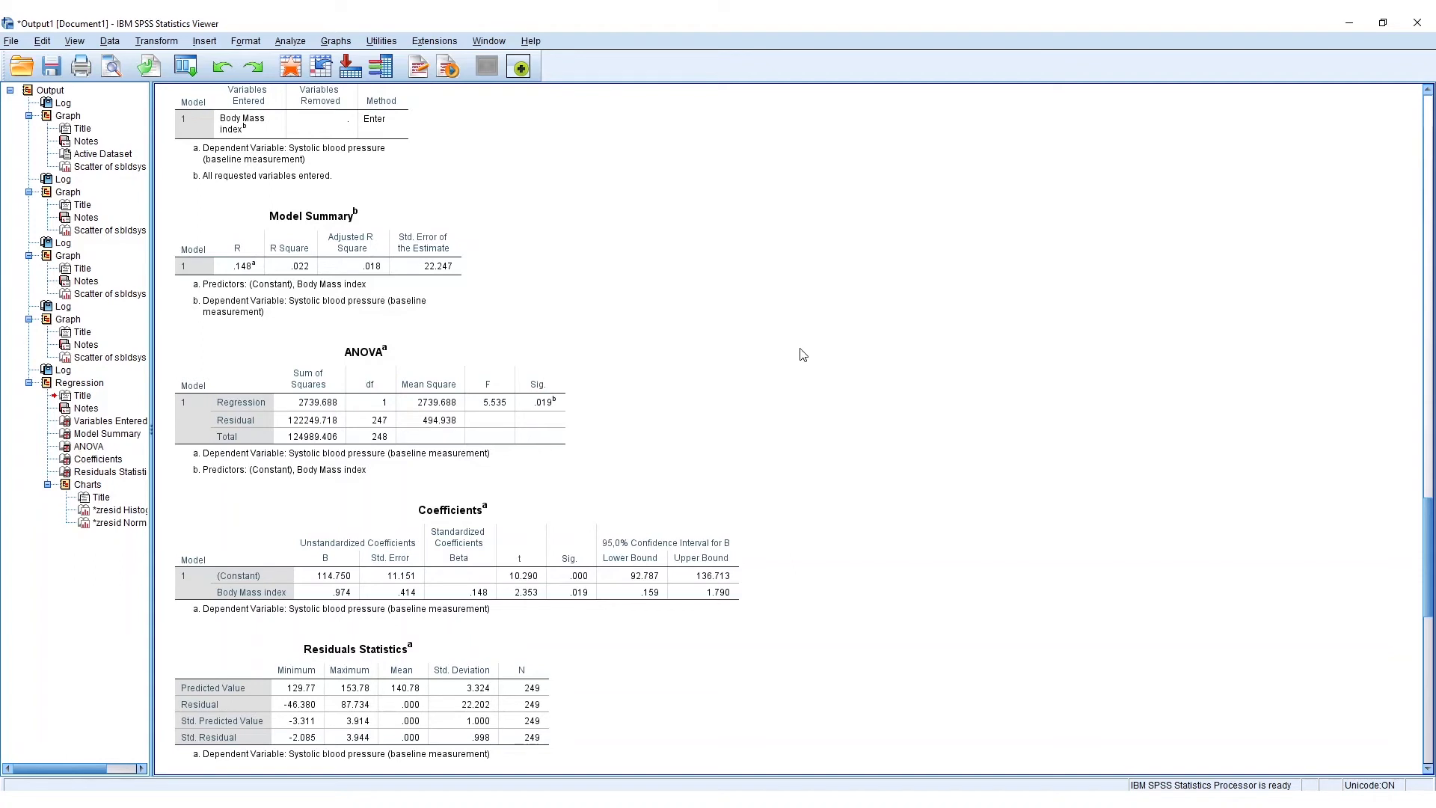
scroll(796, 350, "down", 1)
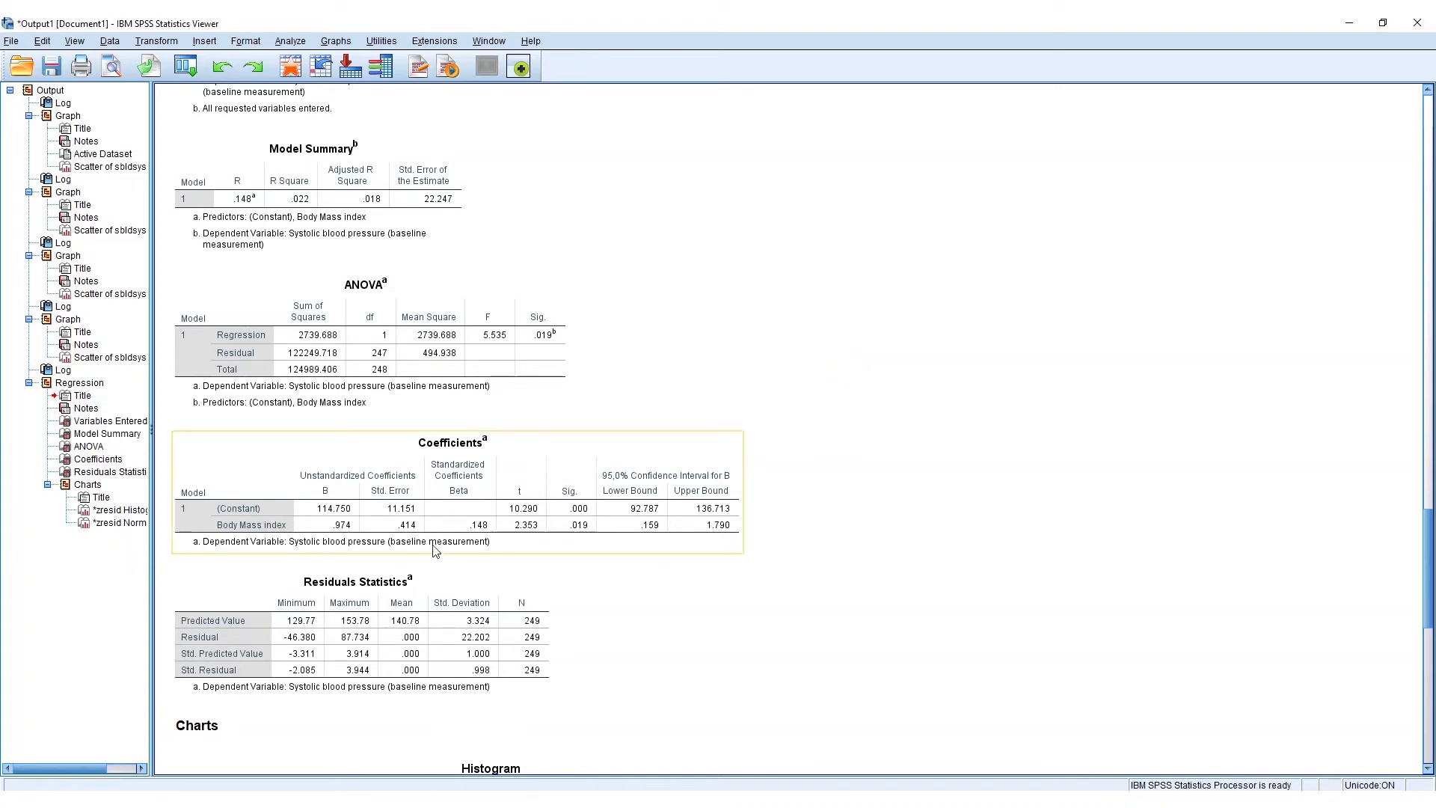
scroll(436, 551, "down", 2)
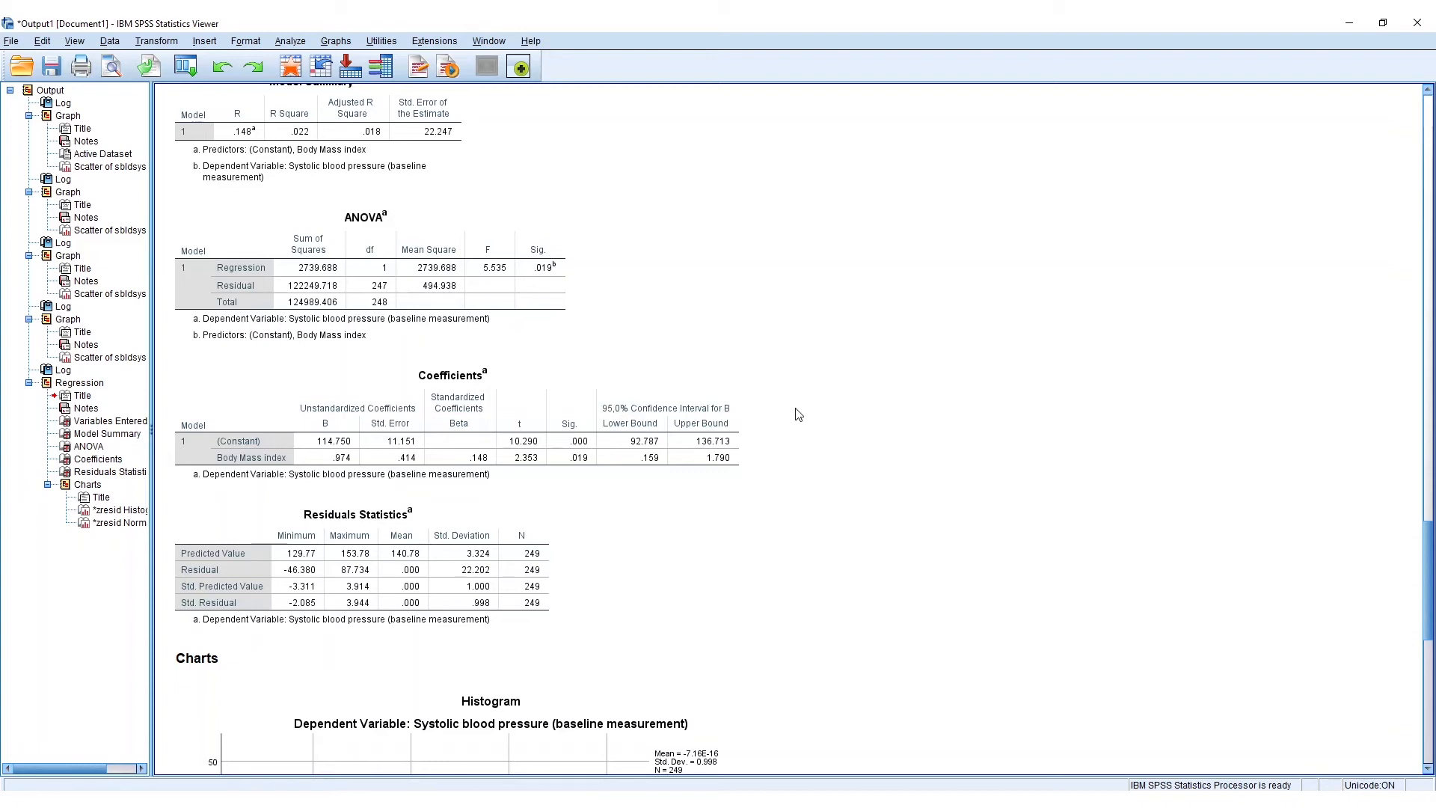
left_click(513, 419)
- Examine the histogram and the normal P-P plot of the standardized residuals for normality
scroll(801, 400, "down", 5)
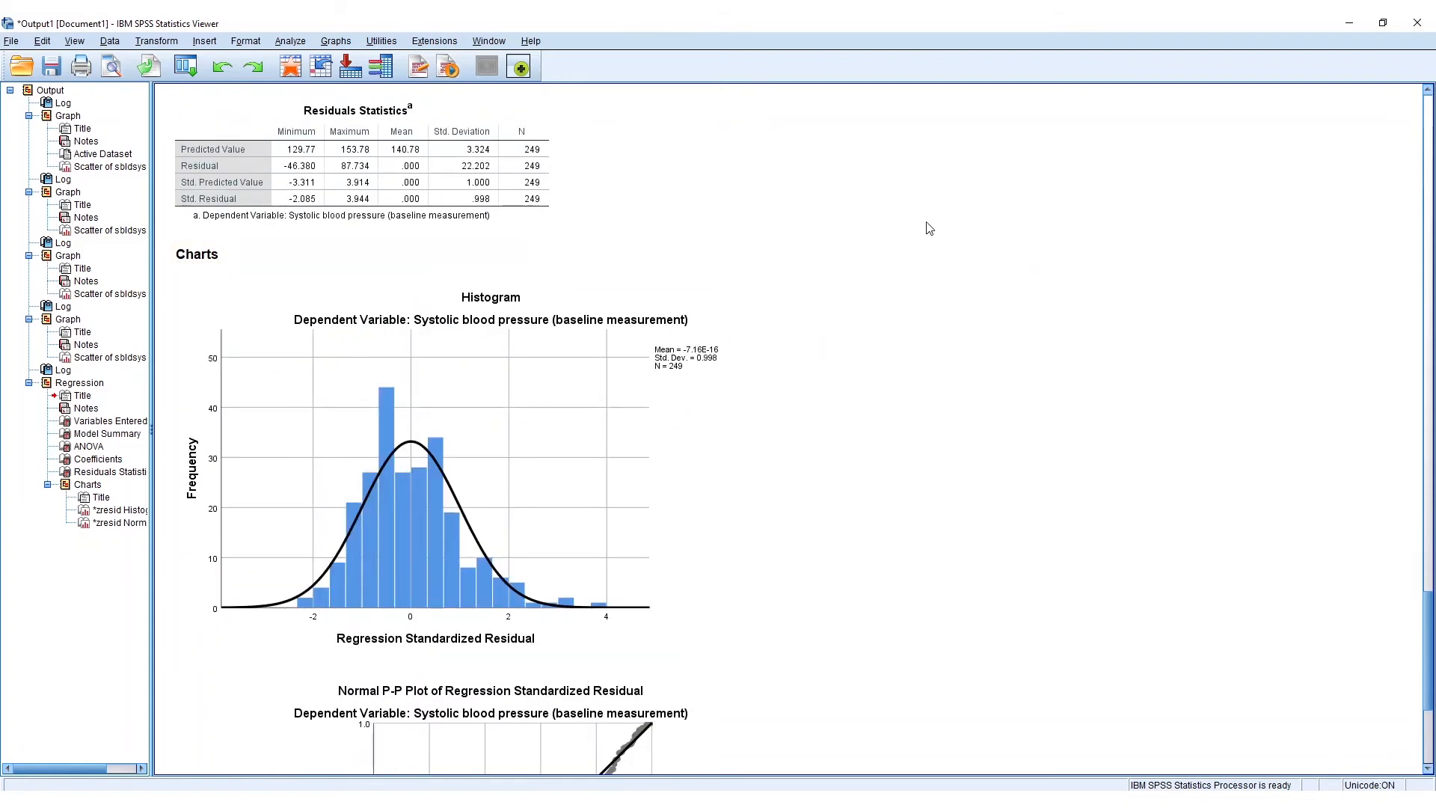
scroll(932, 228, "down", 3)
scroll(947, 241, "down", 1)
scroll(948, 241, "up", 2)
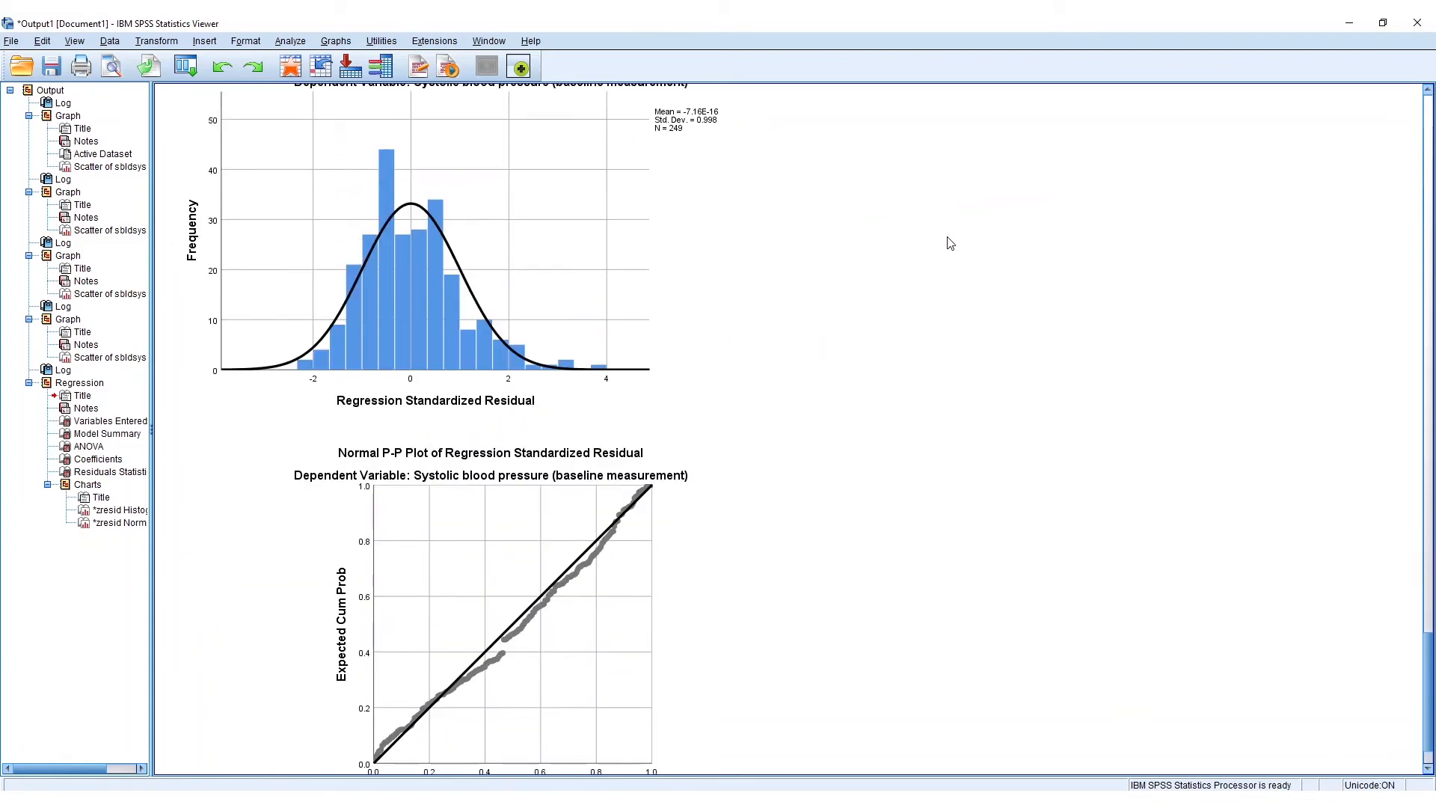
scroll(1054, 329, "up", 2)
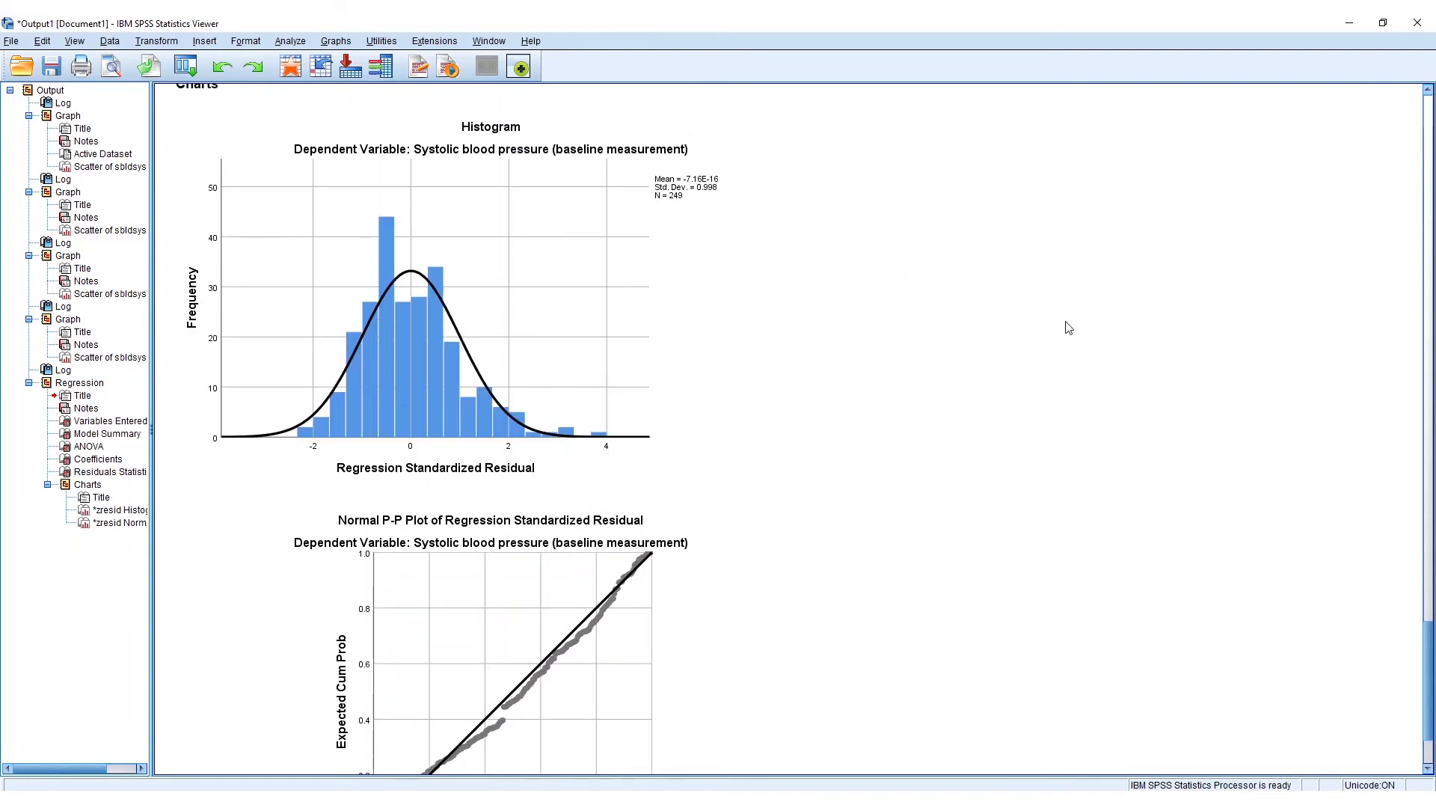
scroll(1086, 346, "down", 2)
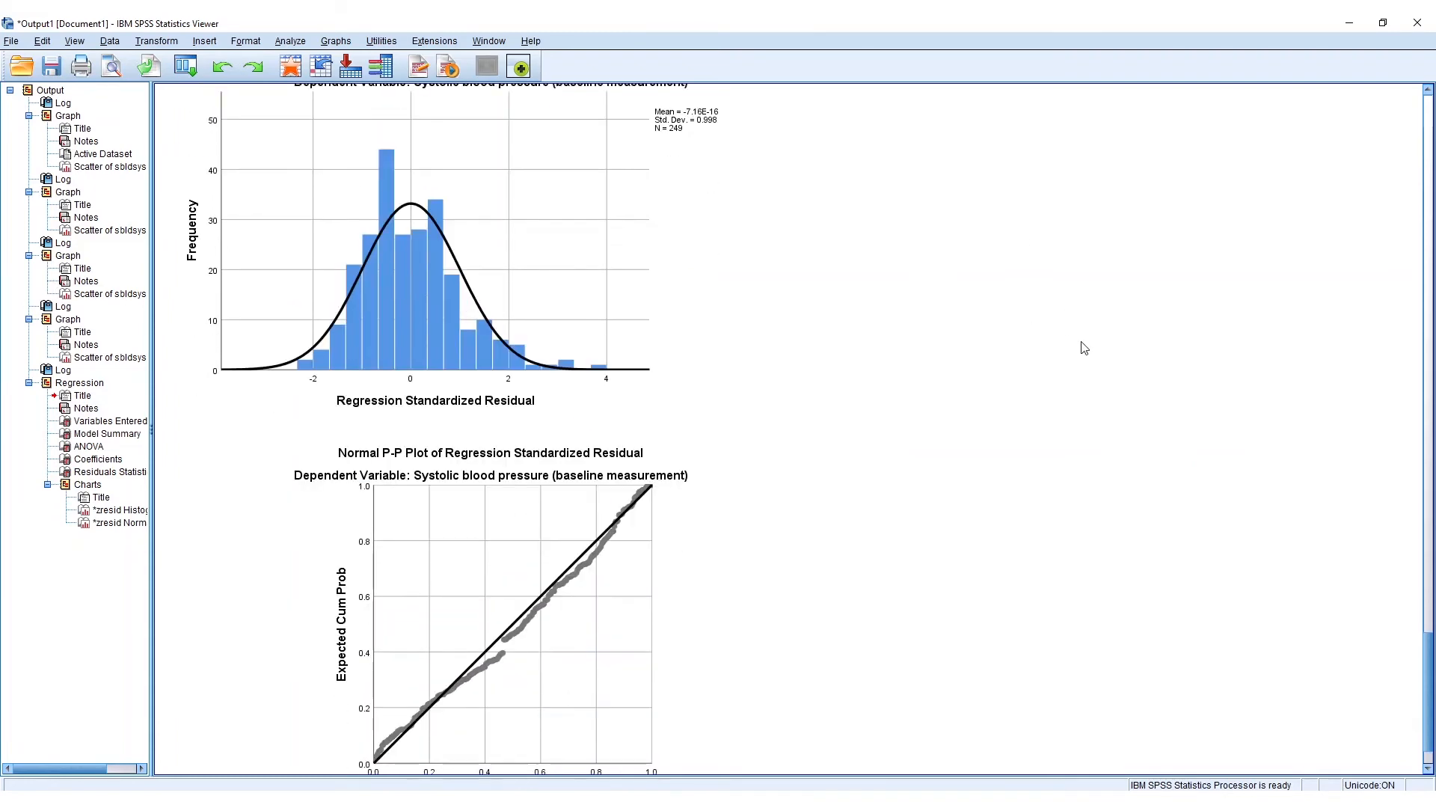
scroll(1017, 311, "up", 1)
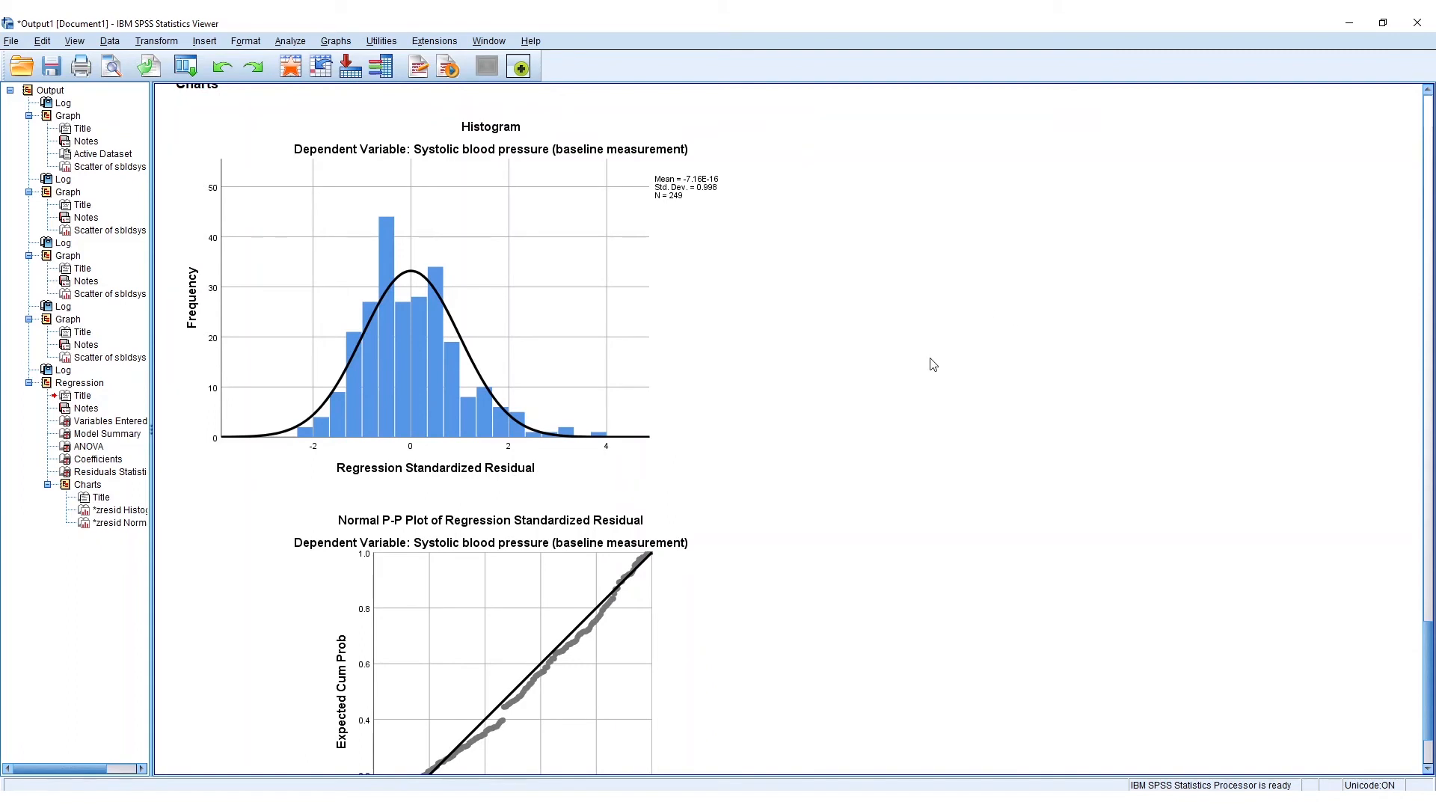
scroll(900, 348, "up", 2)
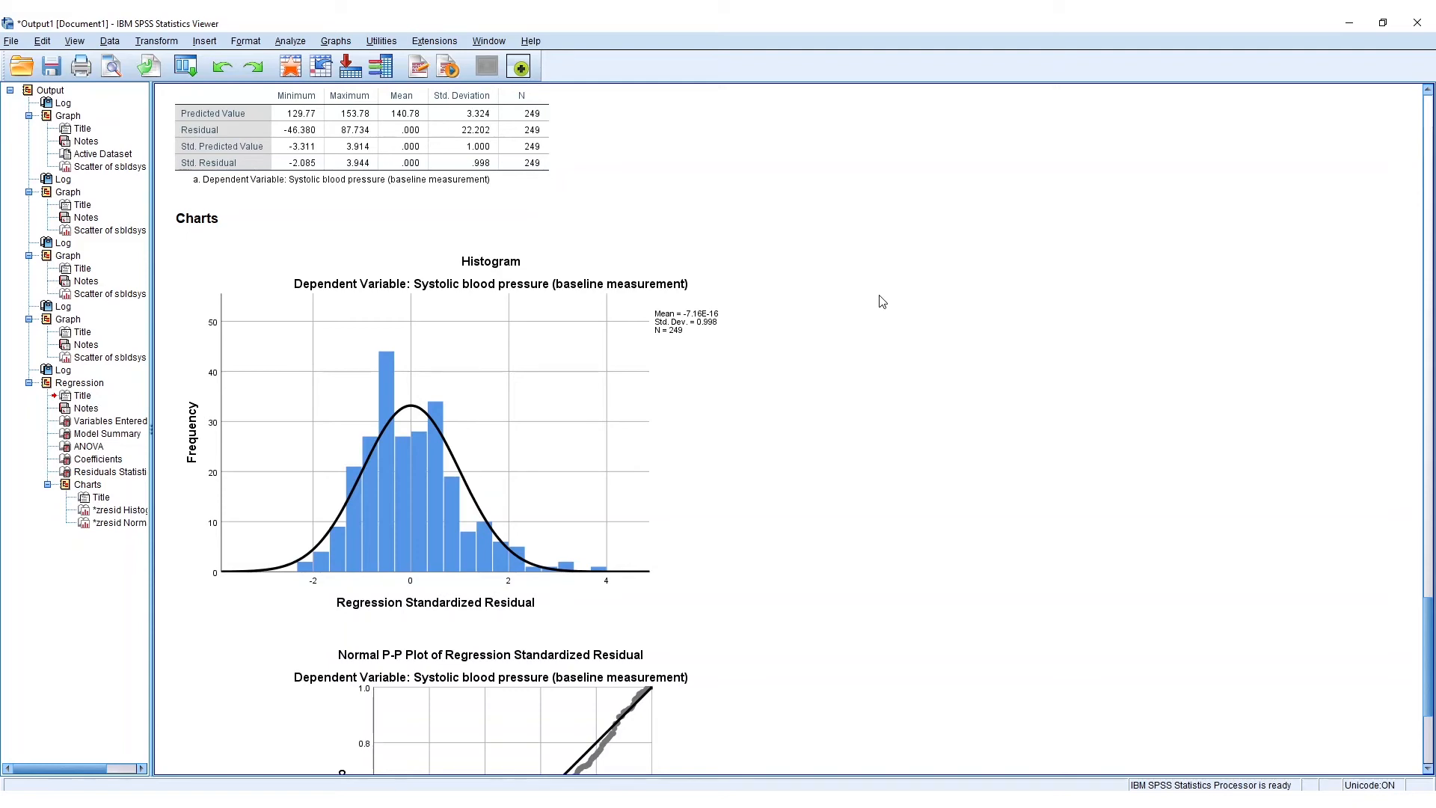
- Return to the BMI scatterplot with its fit line and compare it with the residual histogram and P-P plot
scroll(953, 434, "up", 15)
scroll(576, 404, "up", 5)
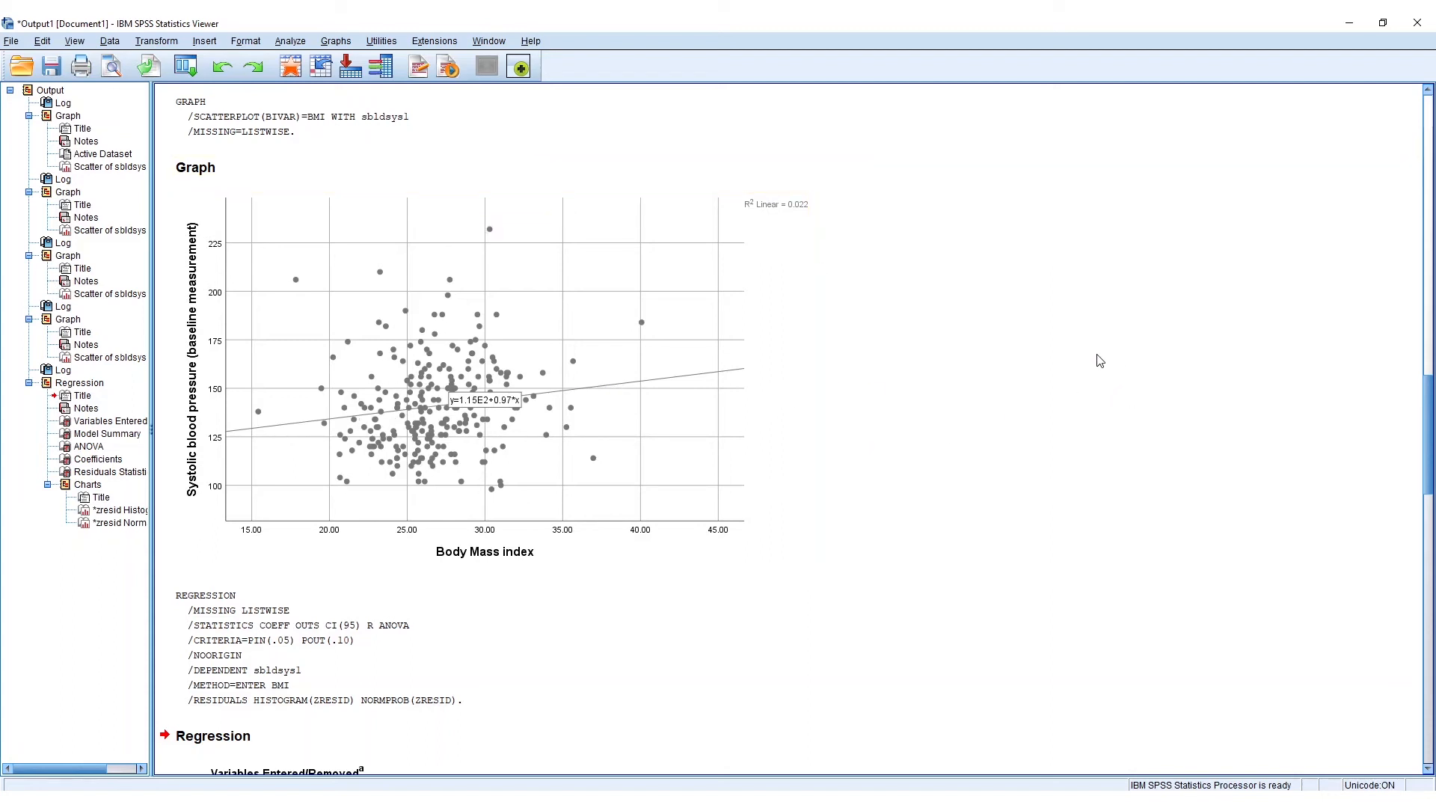
scroll(980, 381, "down", 13)
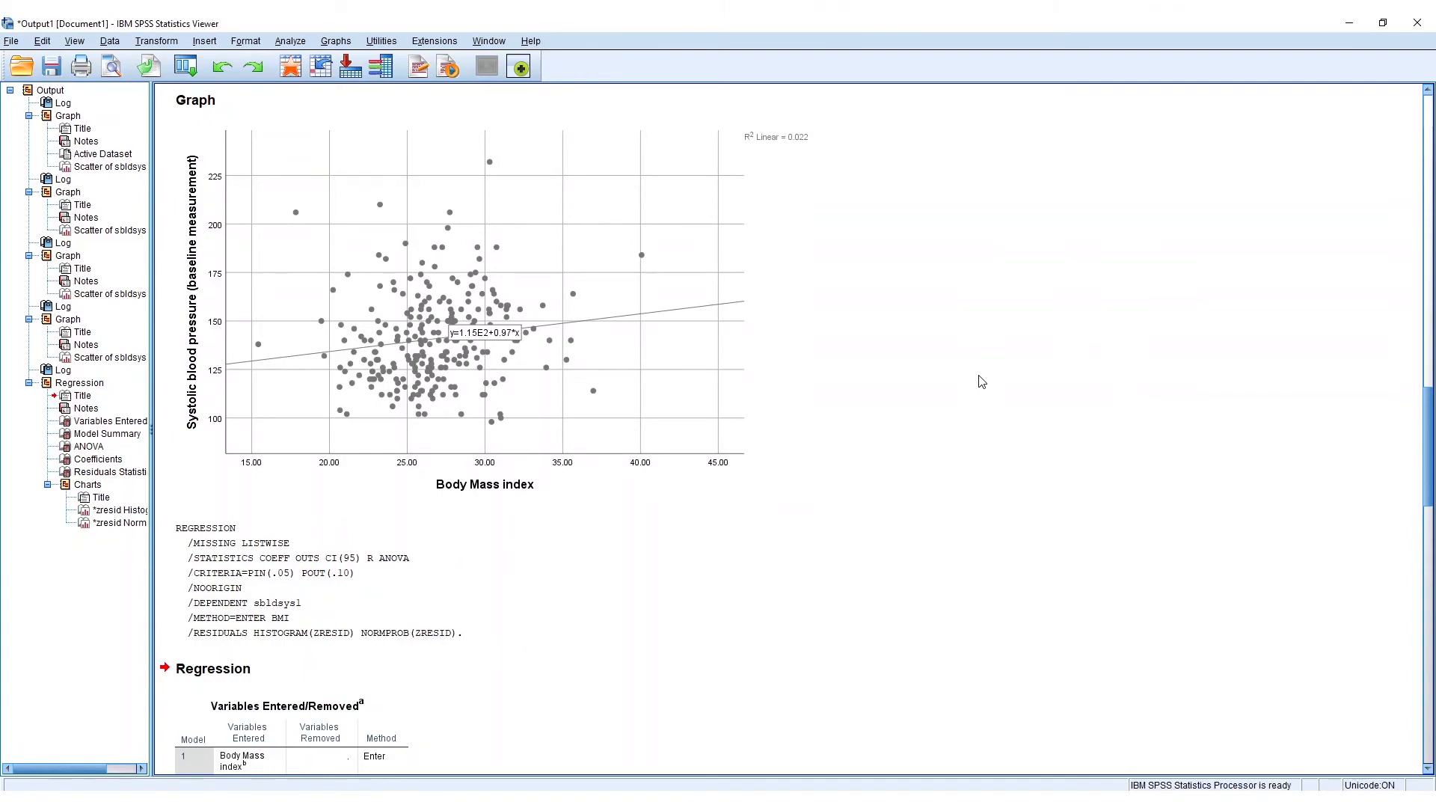
scroll(673, 426, "down", 8)
scroll(553, 409, "up", 3)
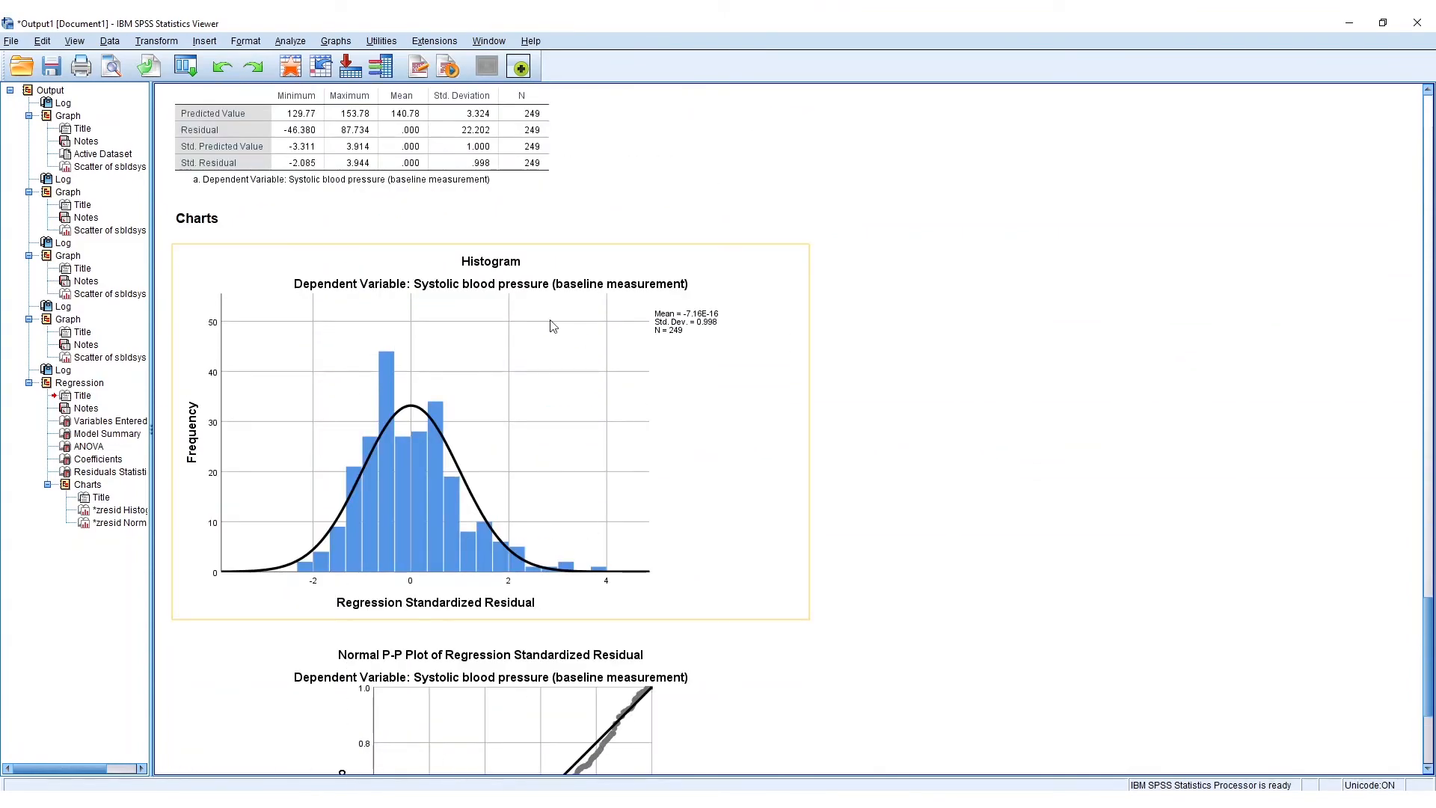
scroll(785, 586, "down", 3)
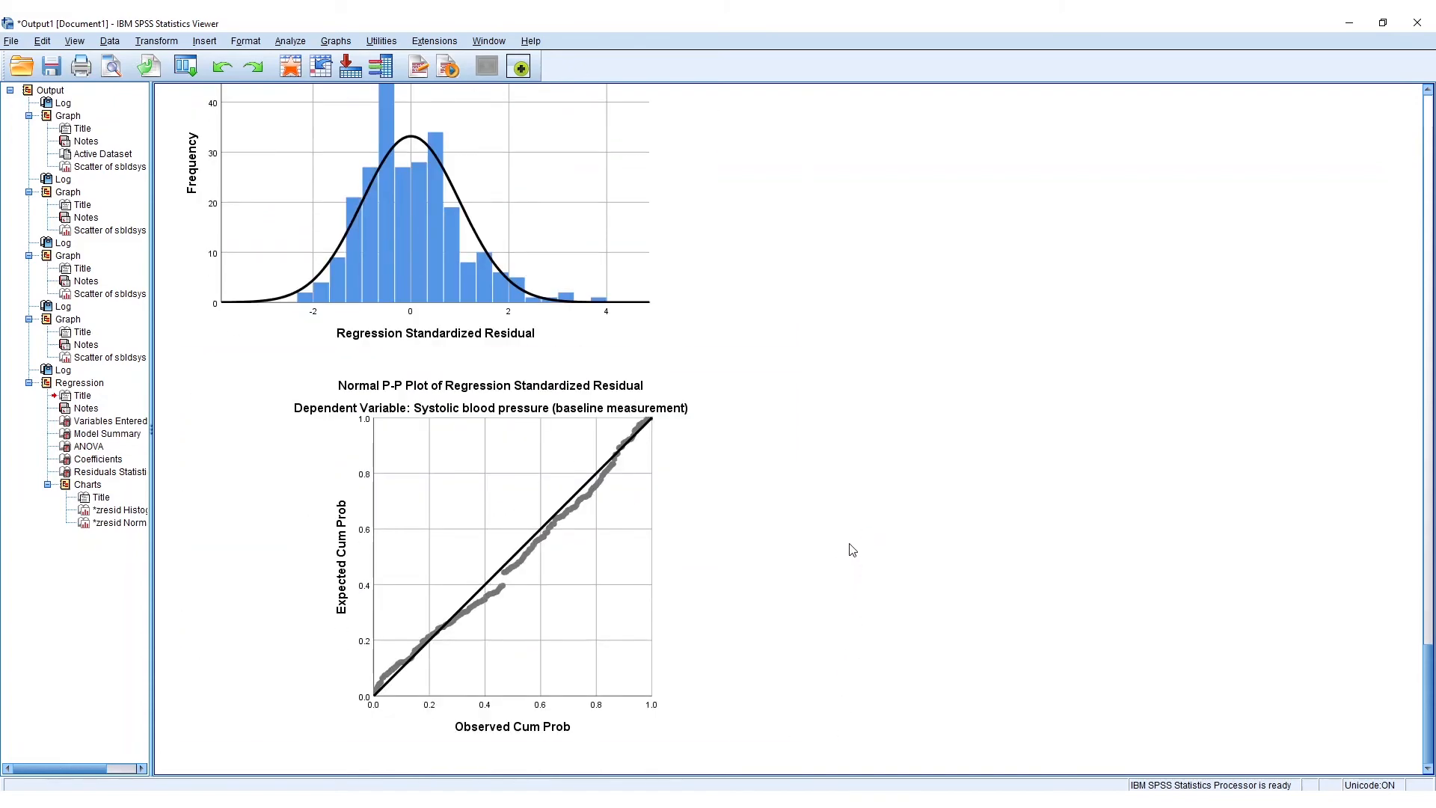
- Examine the standardized residual histogram together with the normal P-P plot for departures from normality
scroll(795, 389, "up", 3)
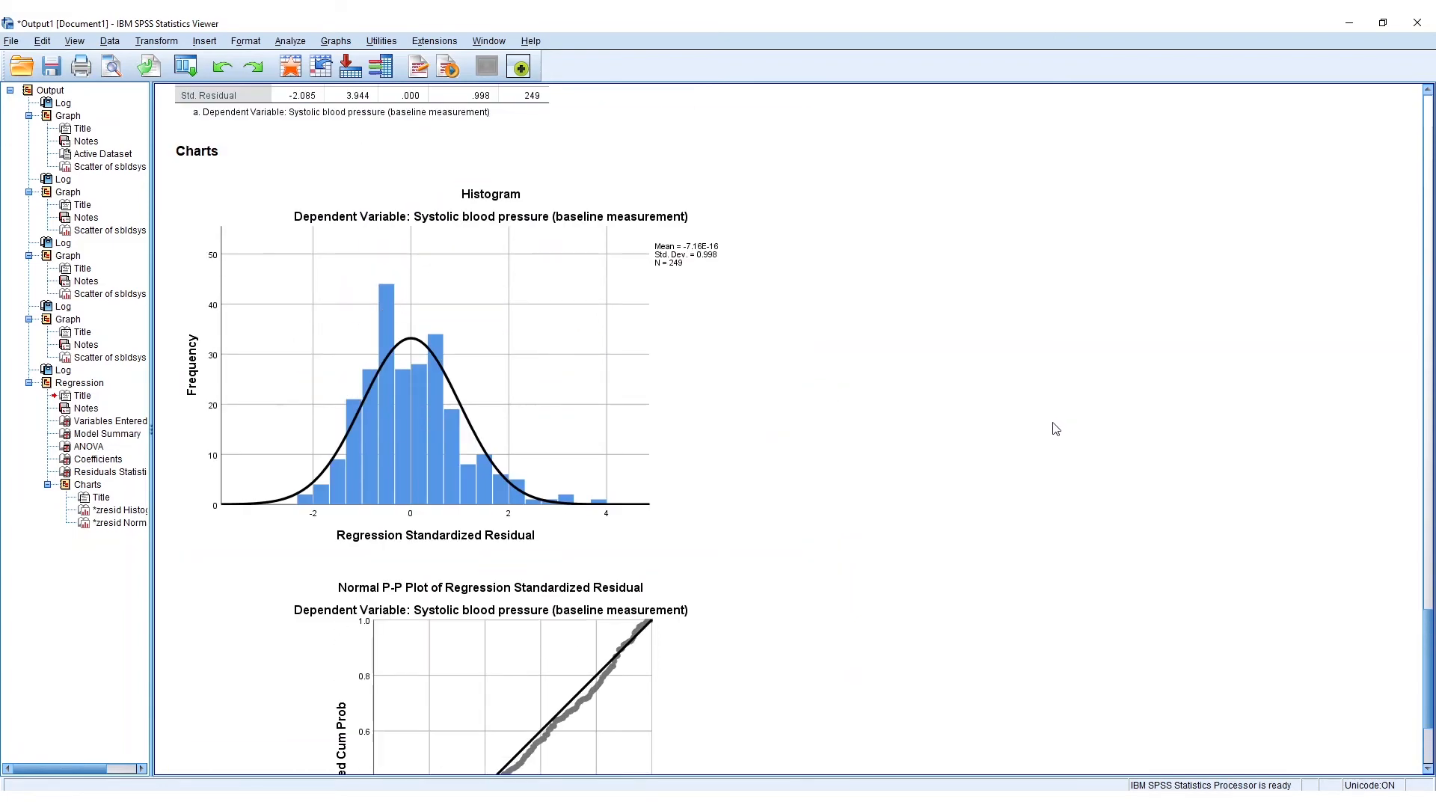
scroll(1025, 426, "down", 1)
left_click(498, 383)
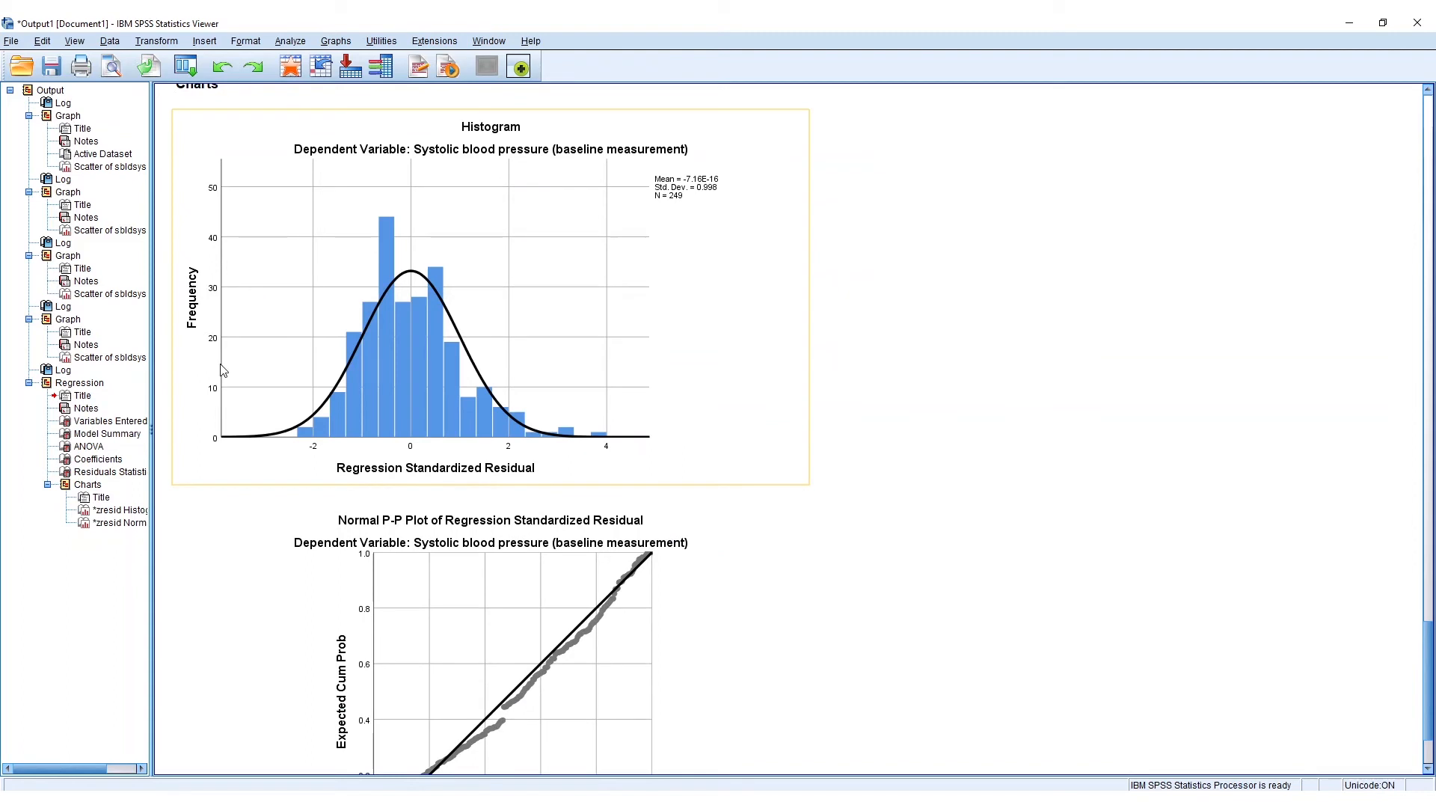
left_click(813, 396)
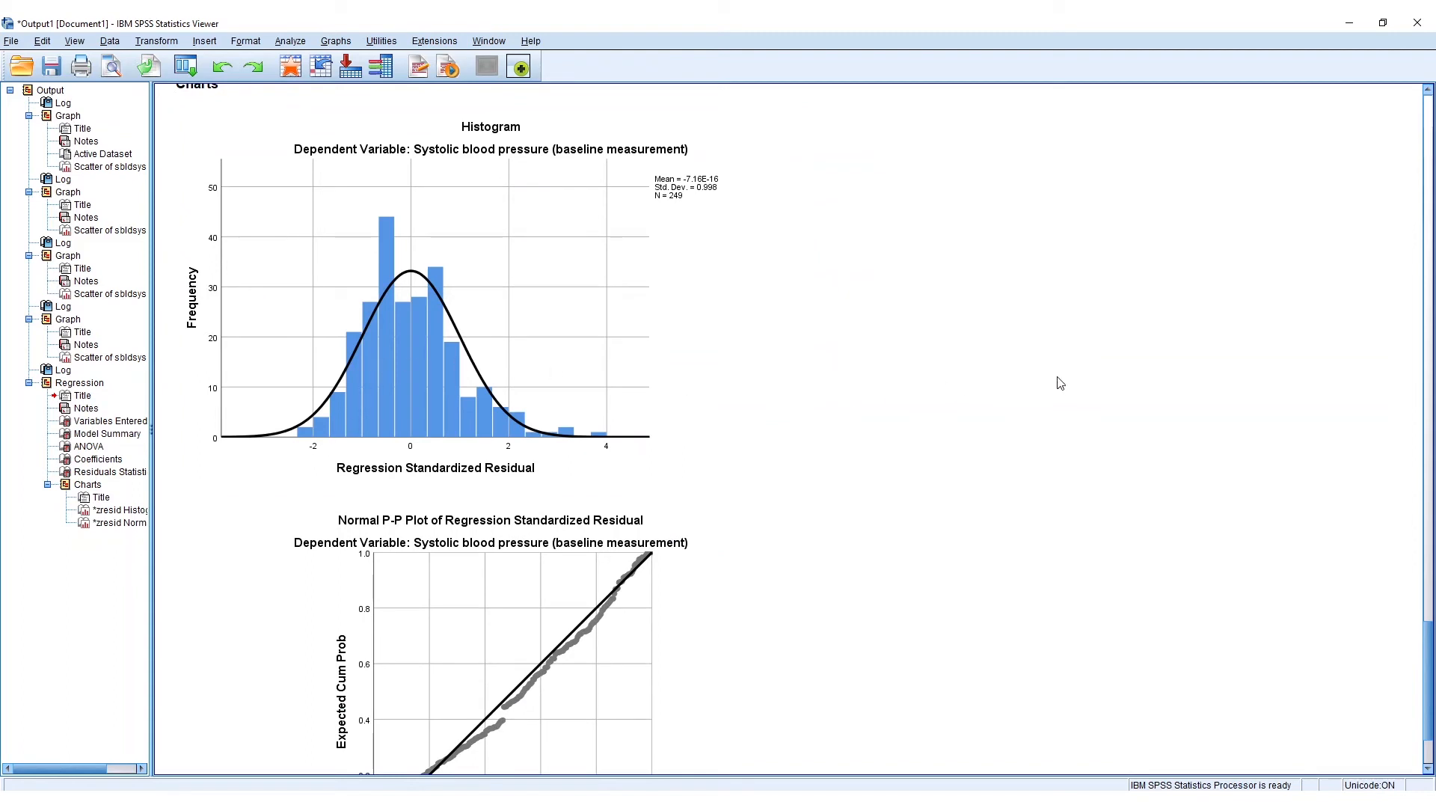
scroll(897, 329, "up", 1)
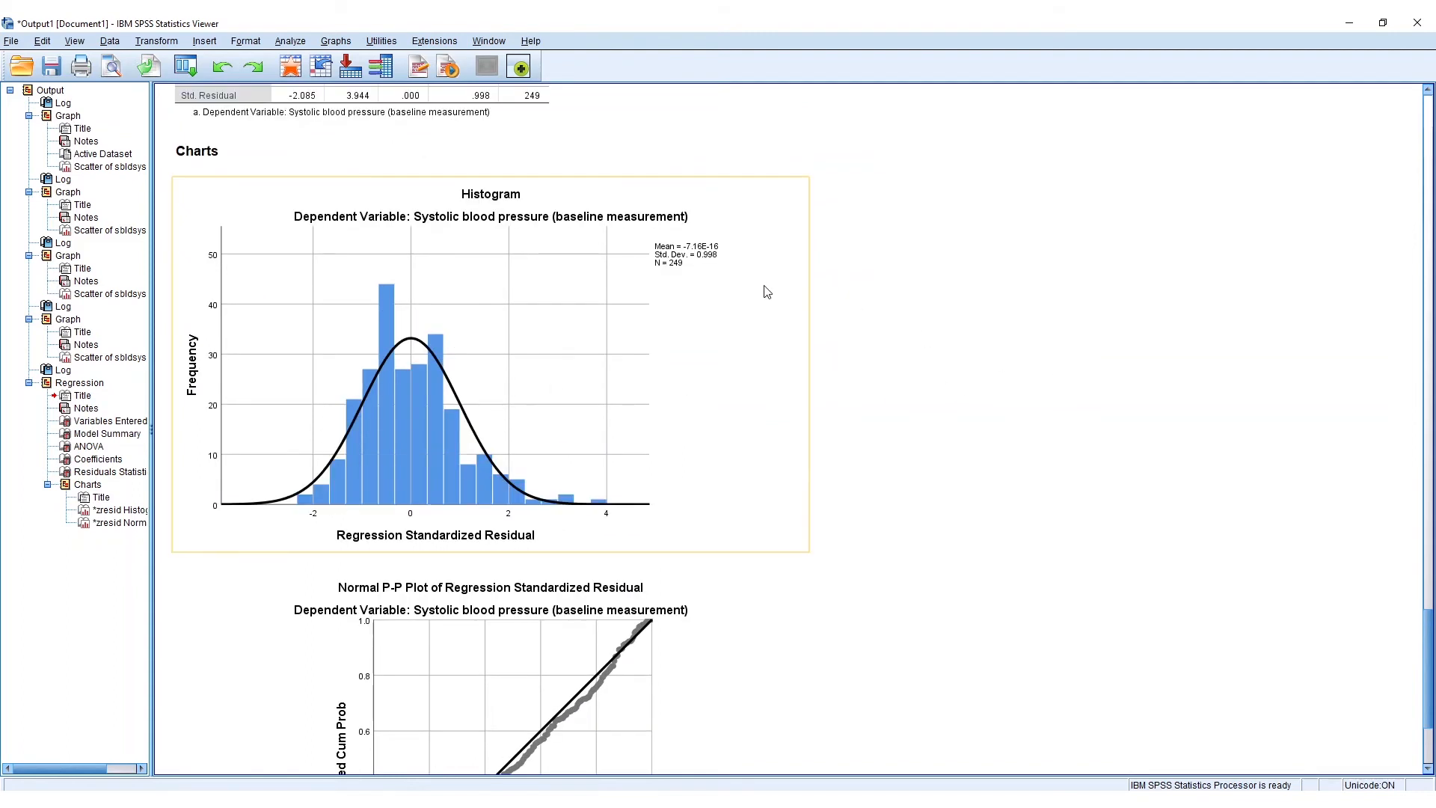
scroll(1000, 382, "down", 2)
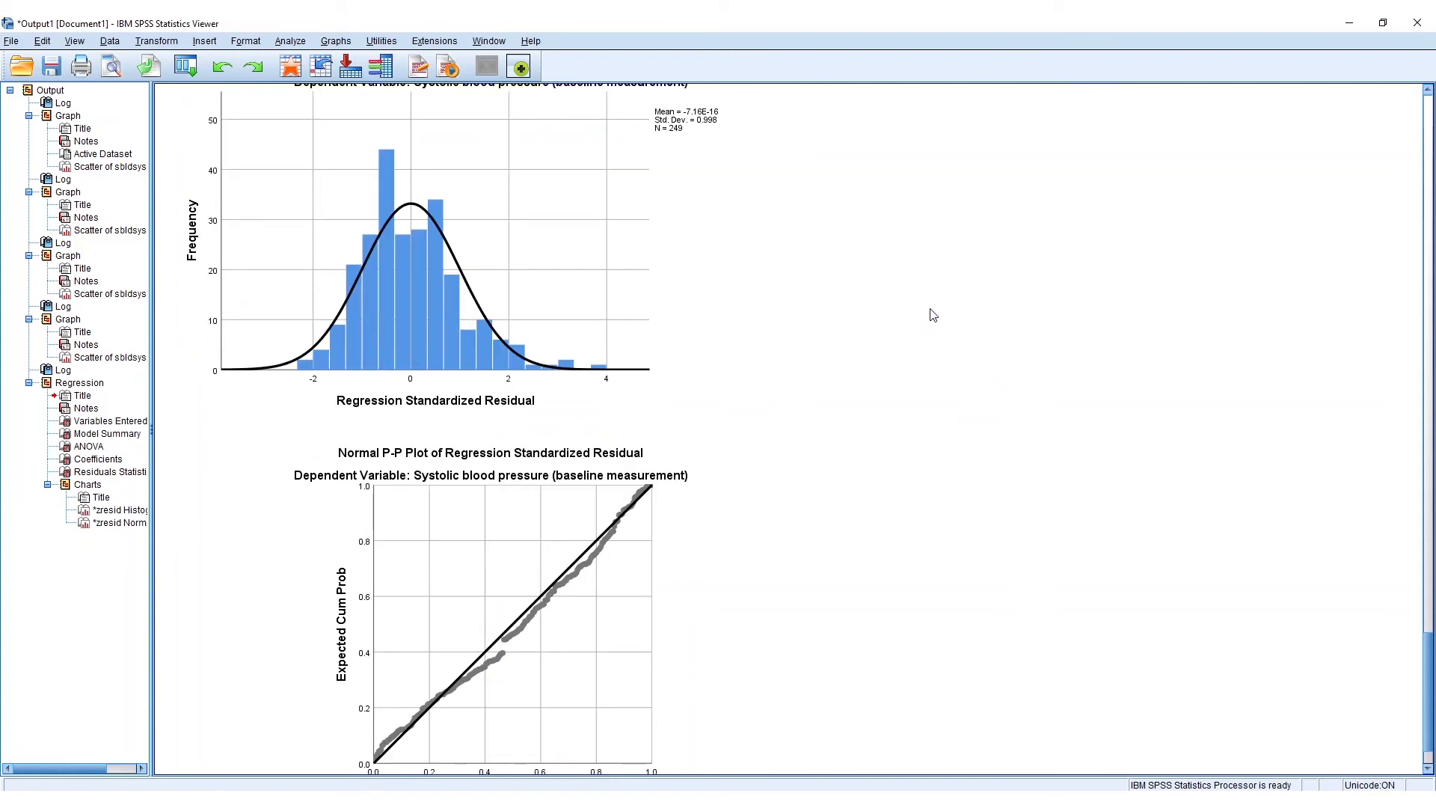
scroll(916, 322, "down", 1)
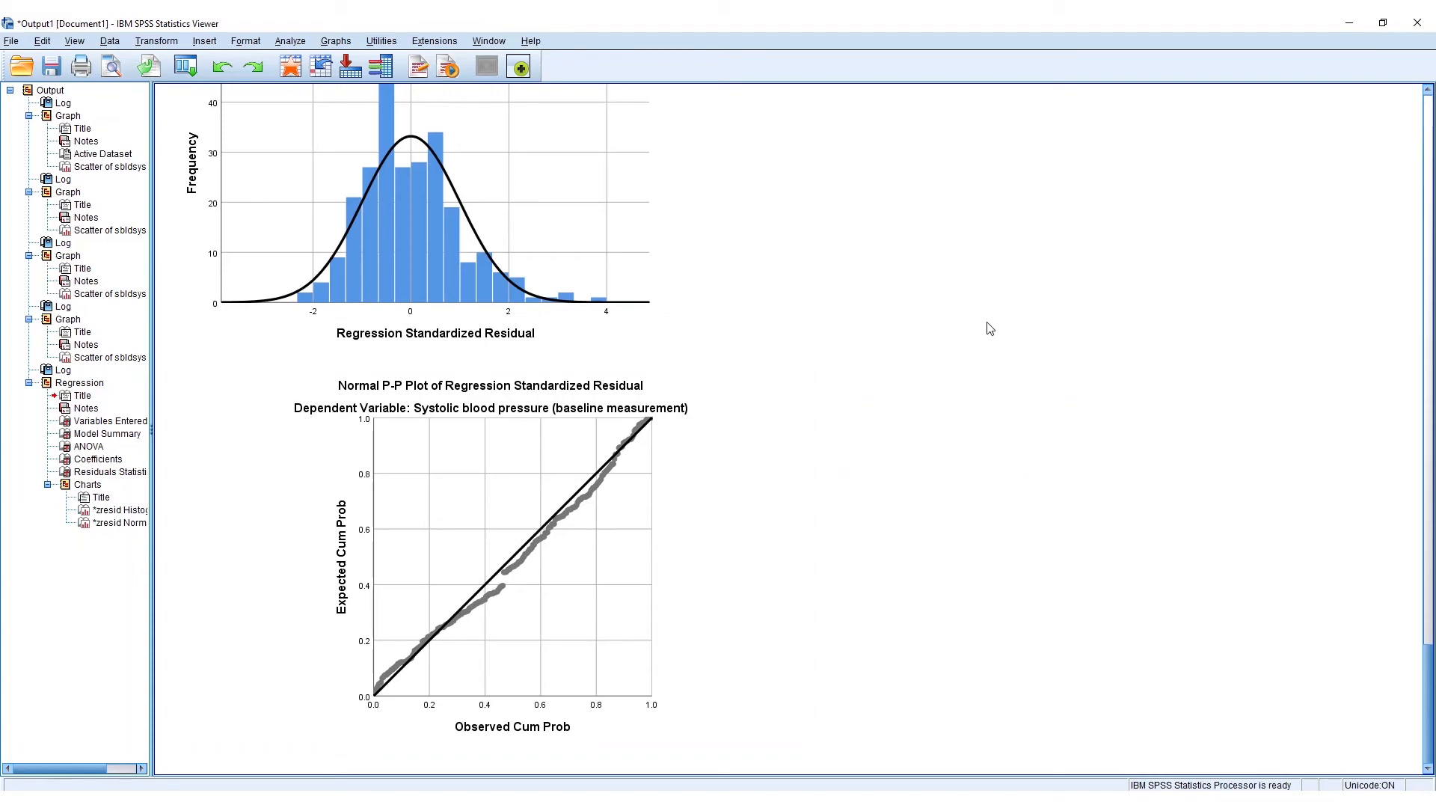
scroll(795, 390, "up", 20)
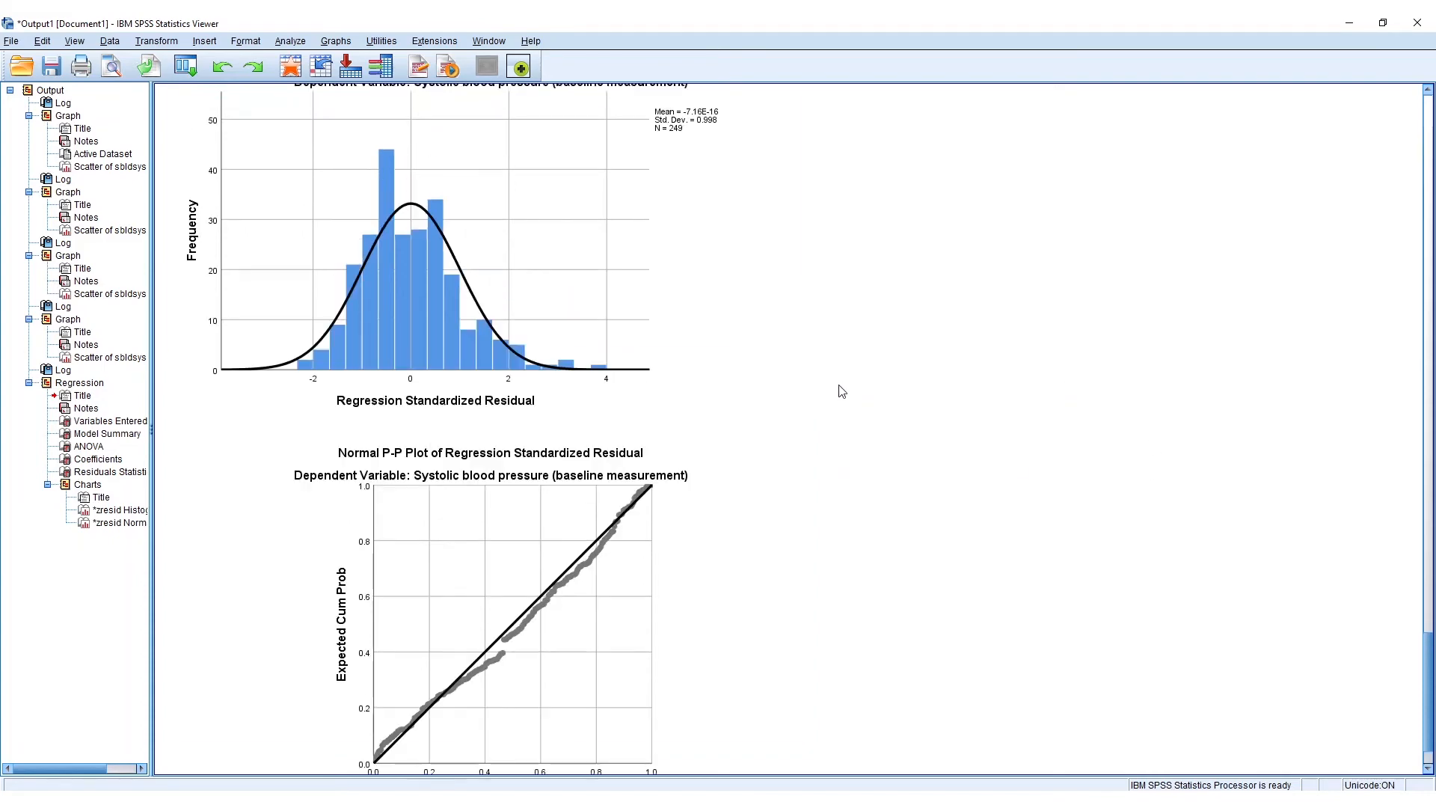
- Review the BMI scatterplot with its fit line alongside the ANOVA, Coefficients and Residuals Statistics tables
scroll(873, 367, "up", 3)
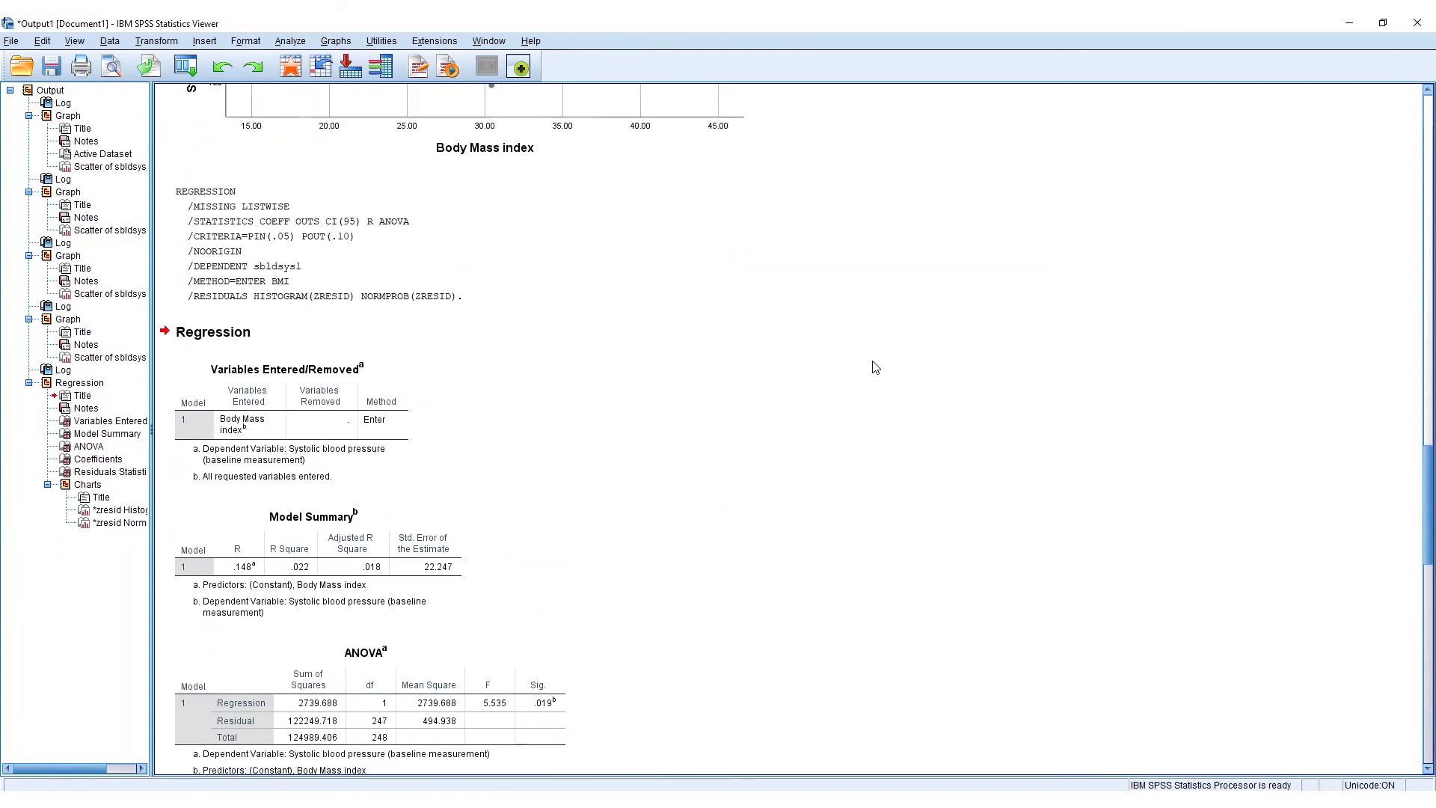
scroll(804, 370, "up", 3)
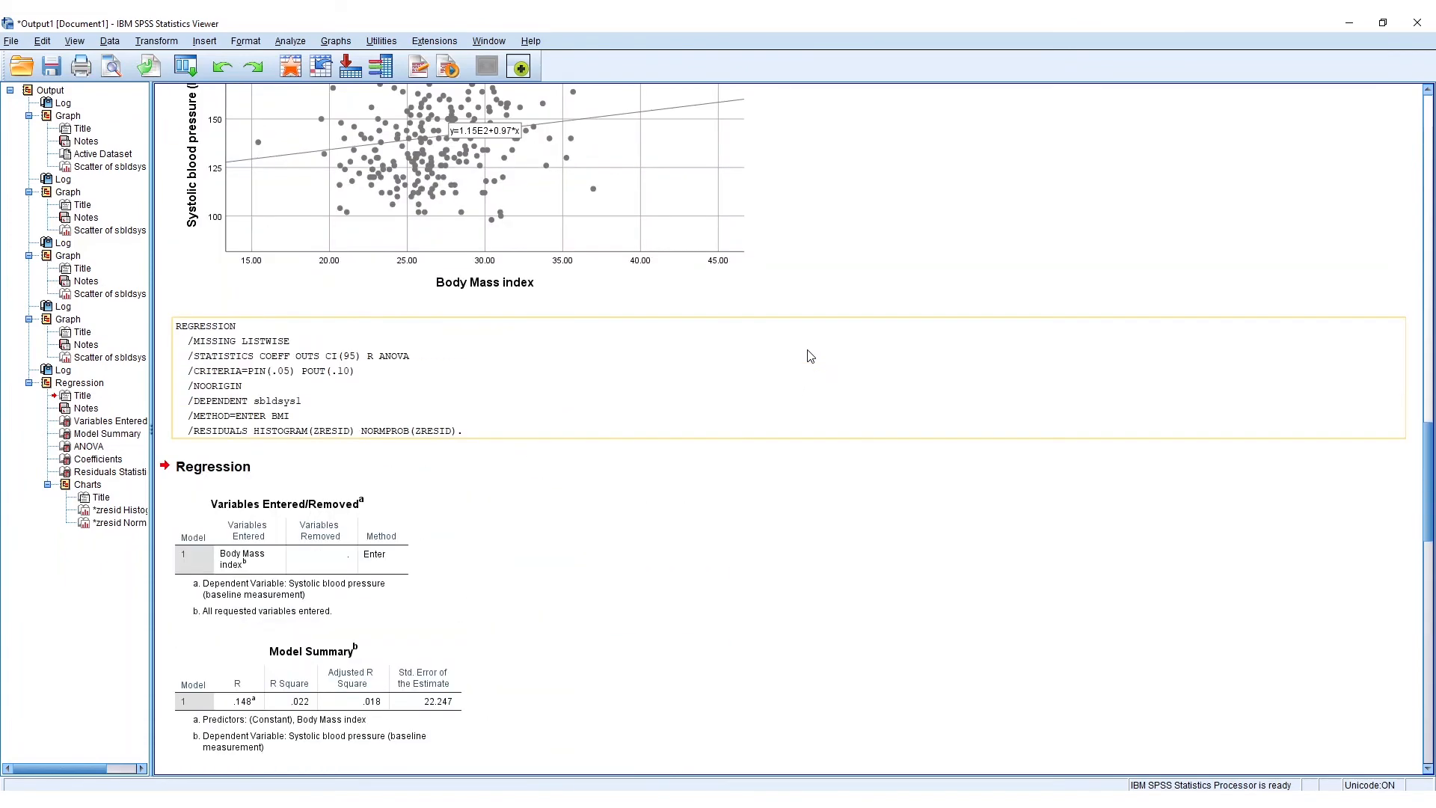
scroll(828, 353, "down", 1)
scroll(827, 352, "up", 9)
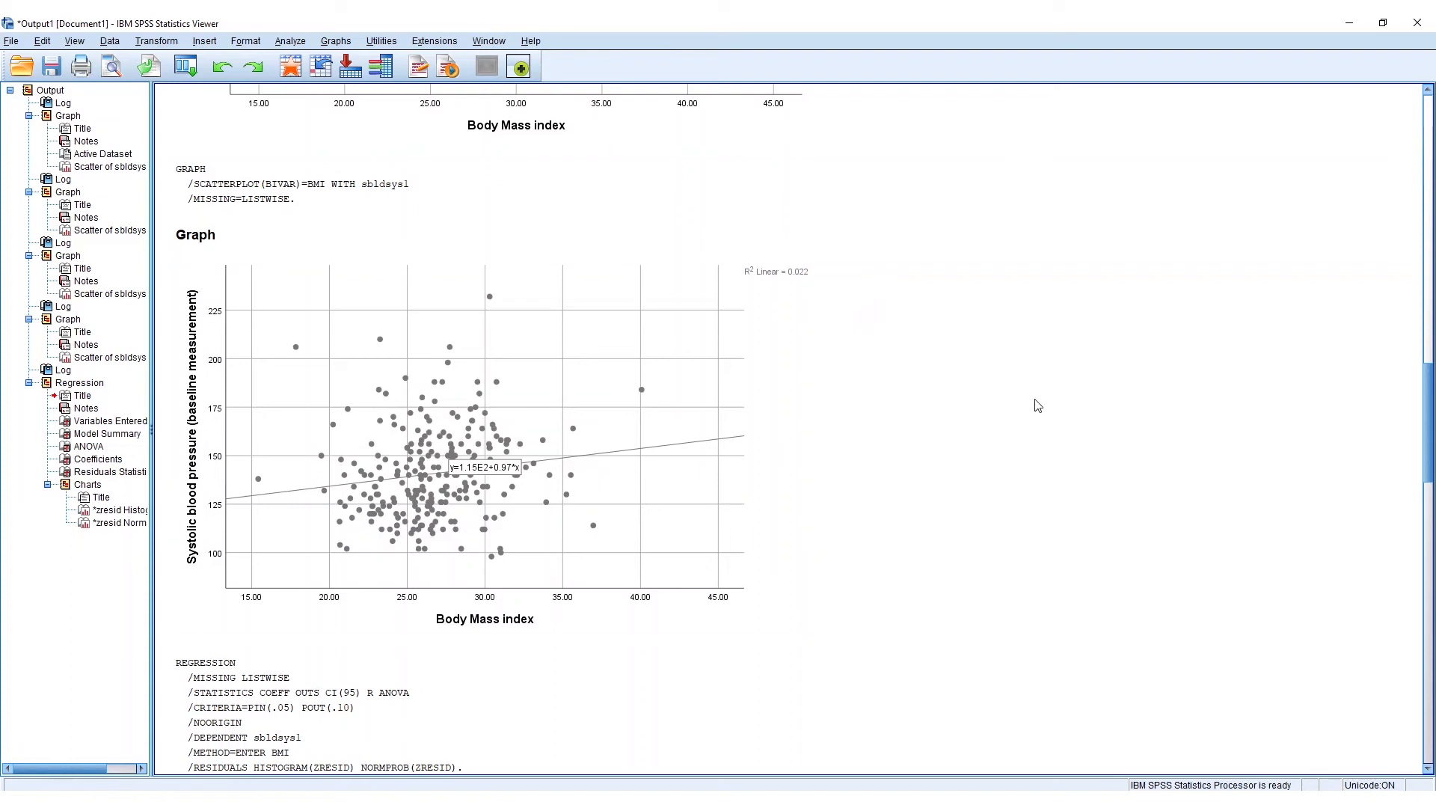
left_click(733, 302)
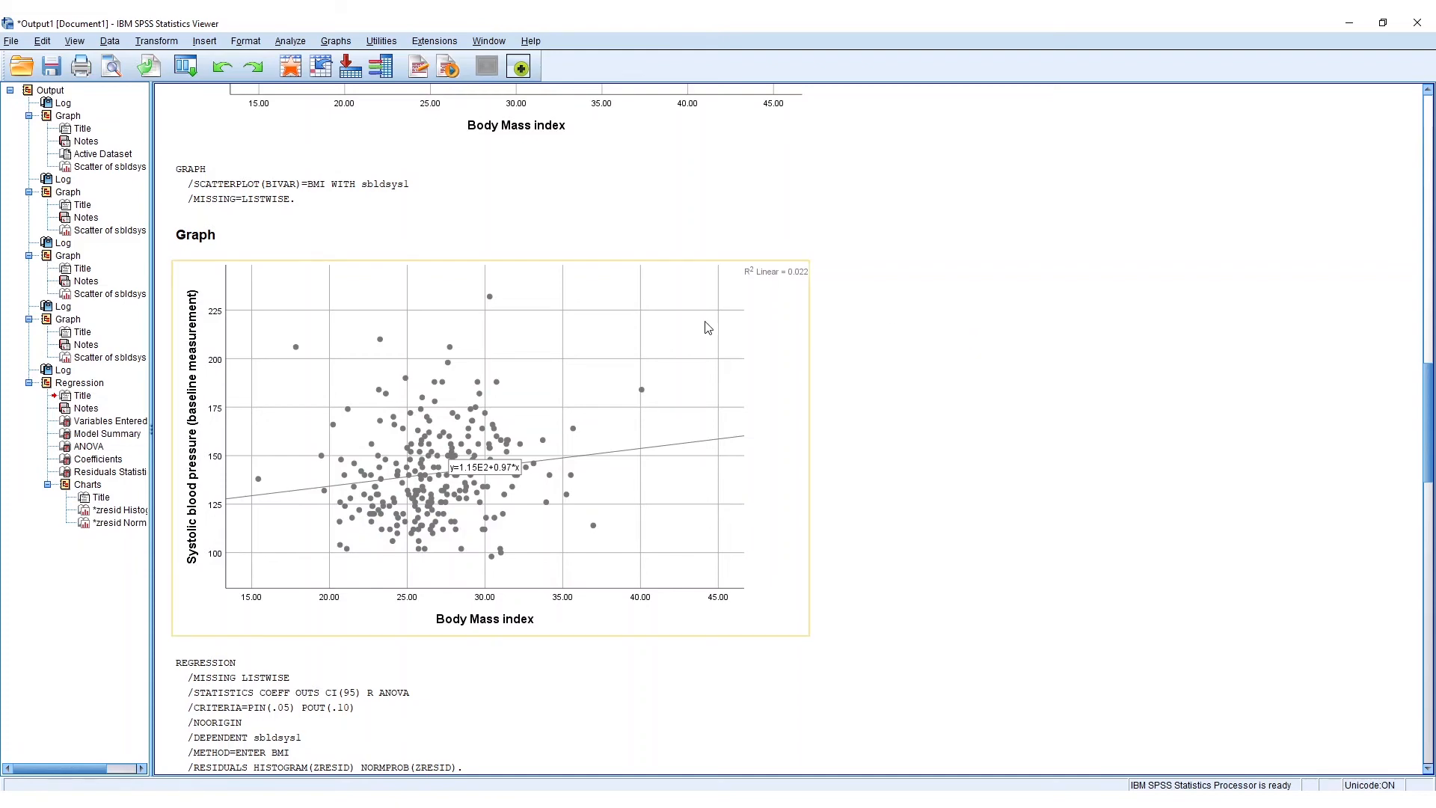
scroll(626, 351, "down", 3)
scroll(625, 351, "down", 7)
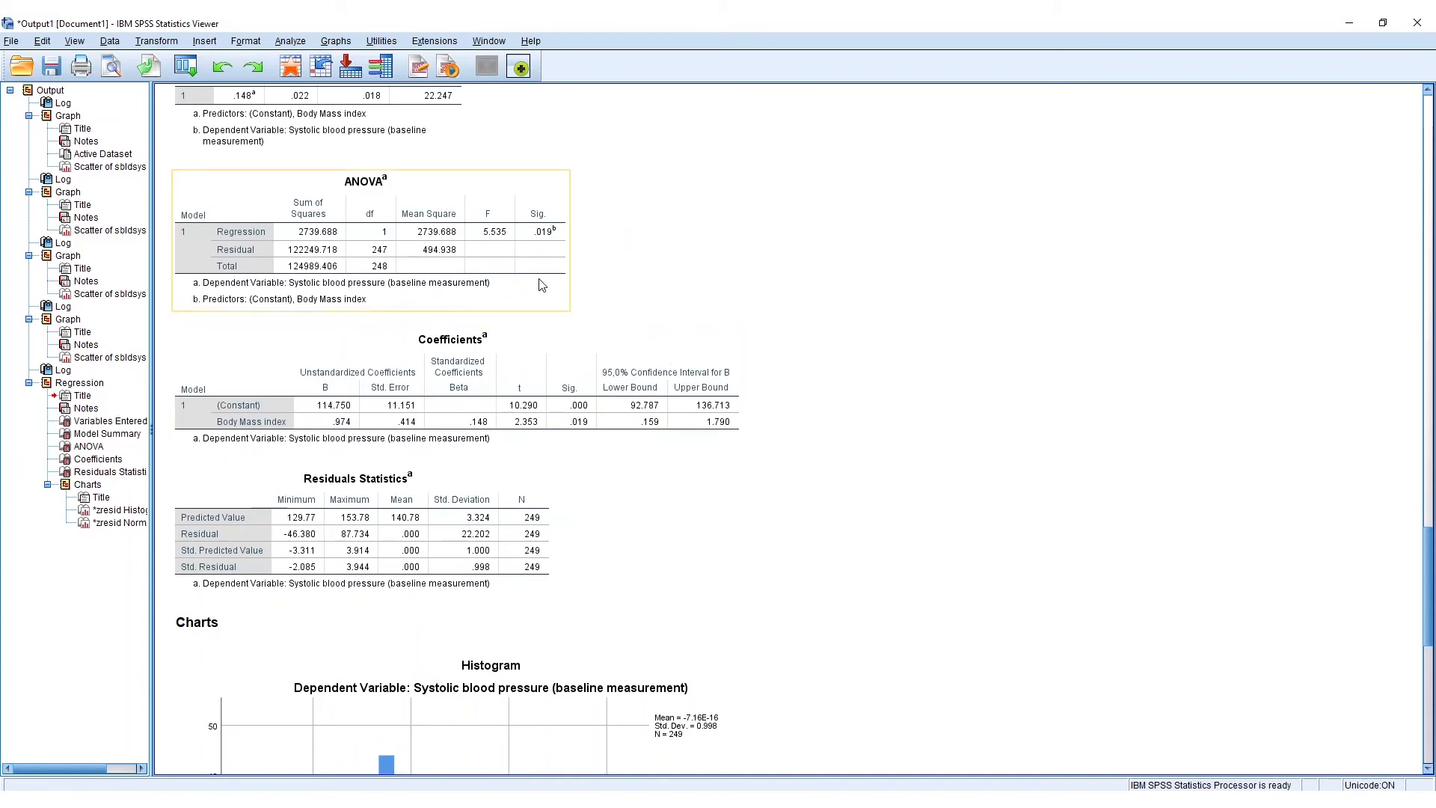
scroll(546, 283, "down", 1)
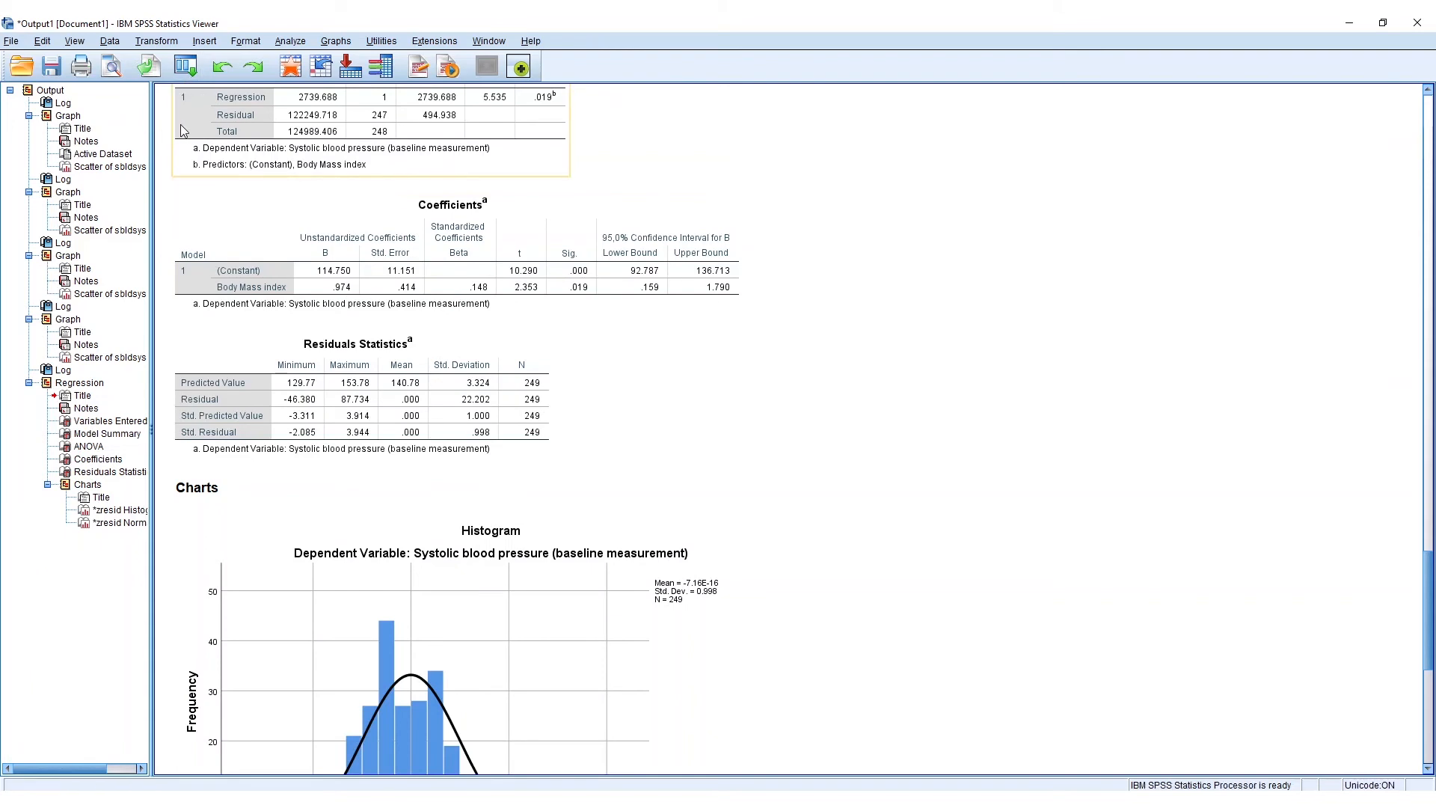
- Define a computed variable BMI2 with the numeric expression BMI ** 2
left_click(161, 44)
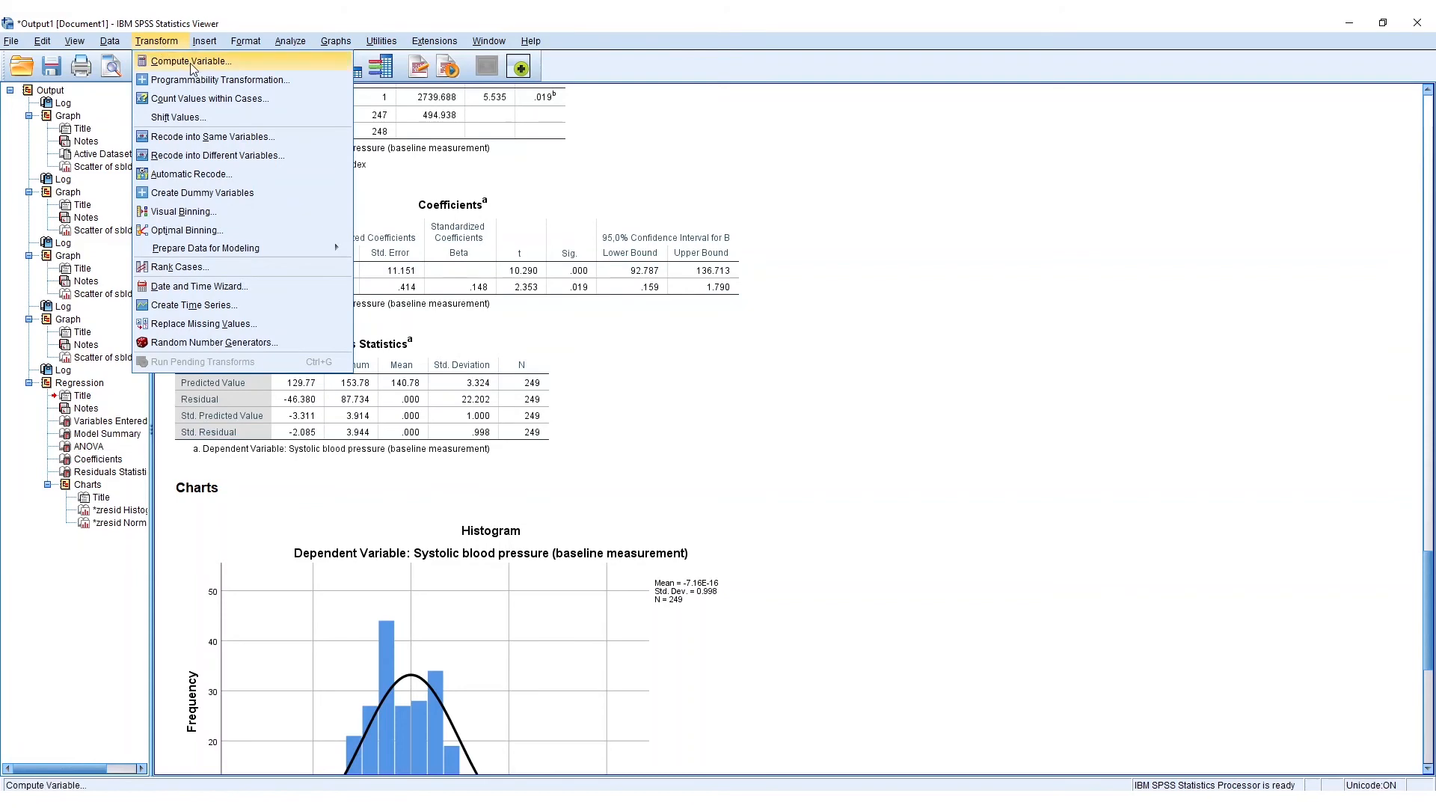
left_click(192, 64)
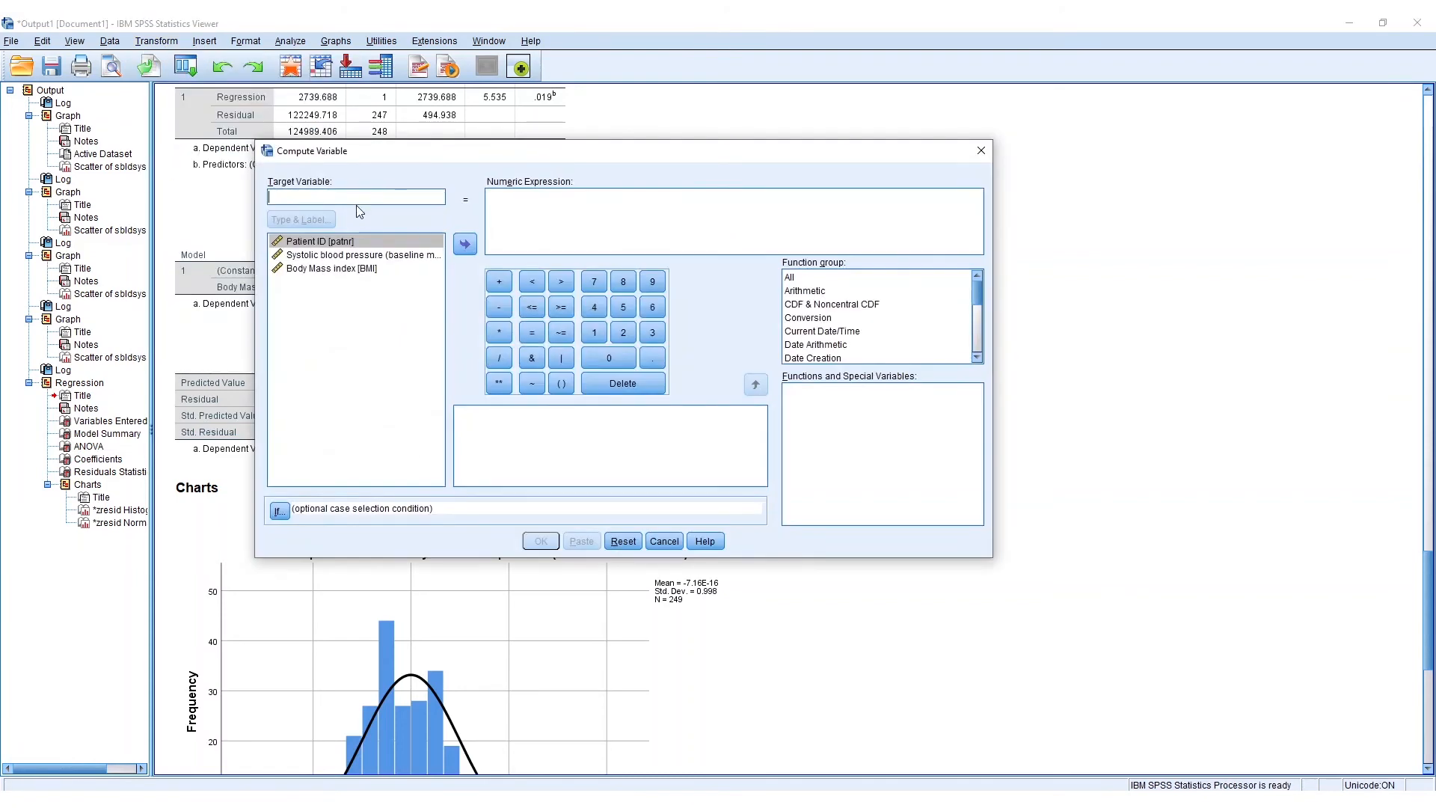
type("BMI")
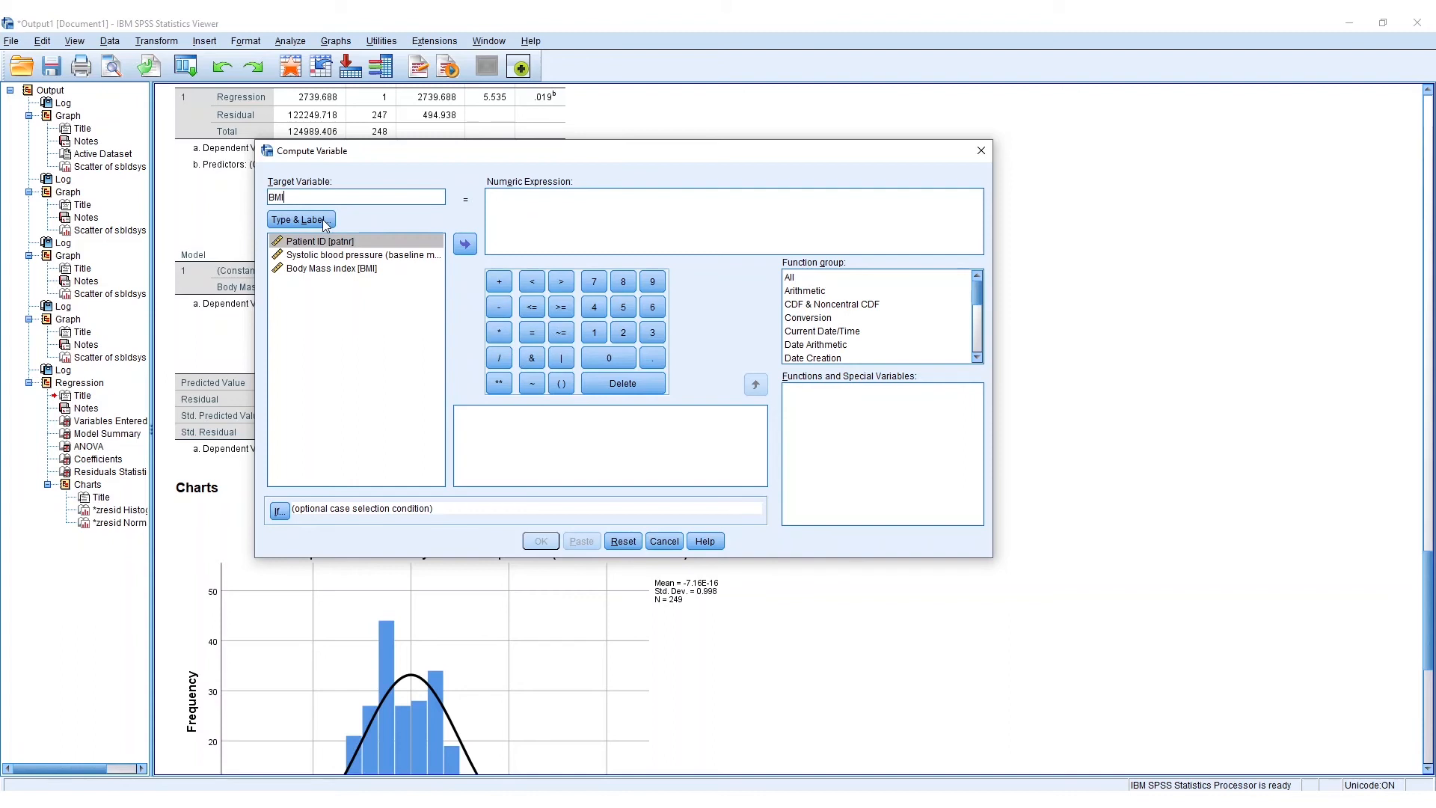
left_click(496, 231)
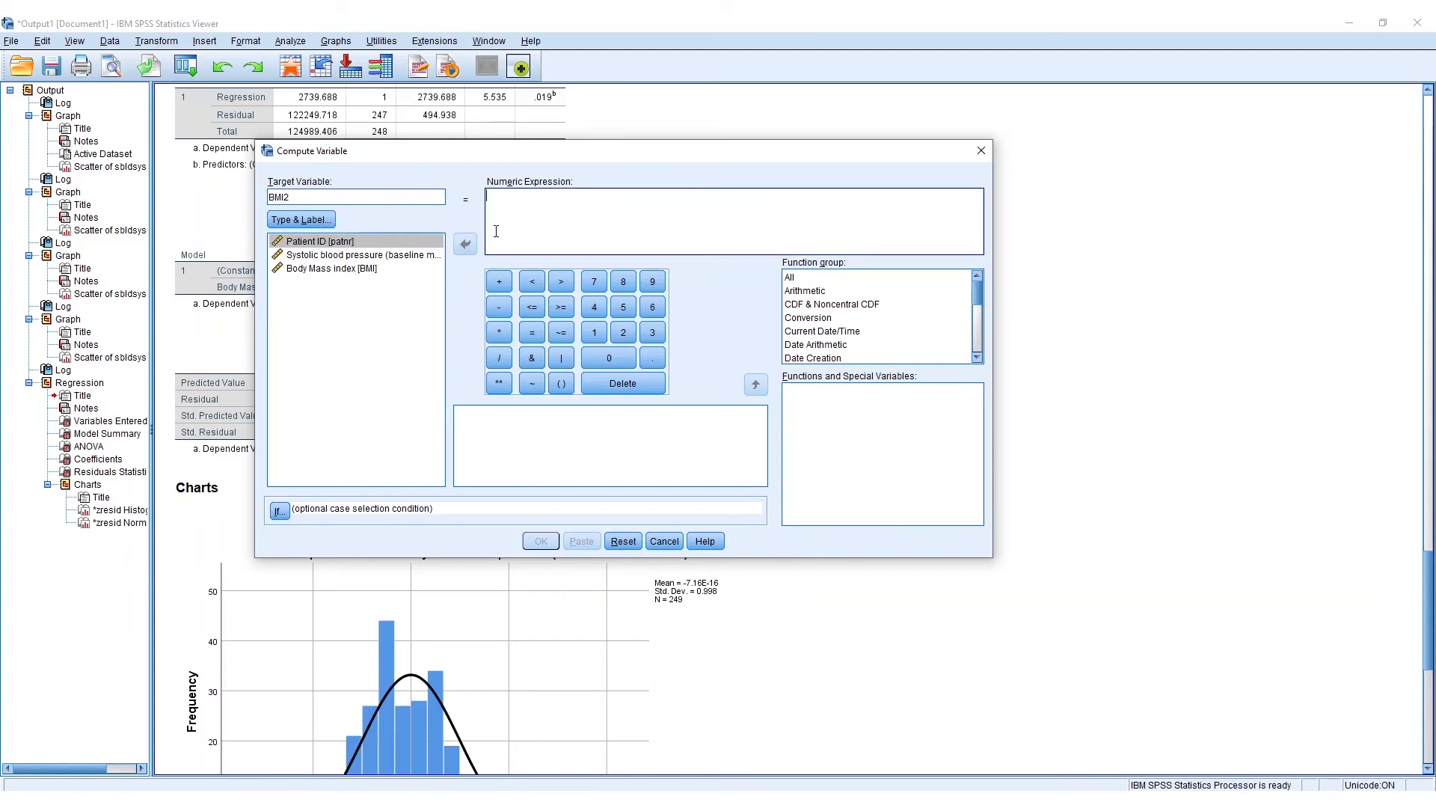
double_click(339, 271)
left_click(499, 382)
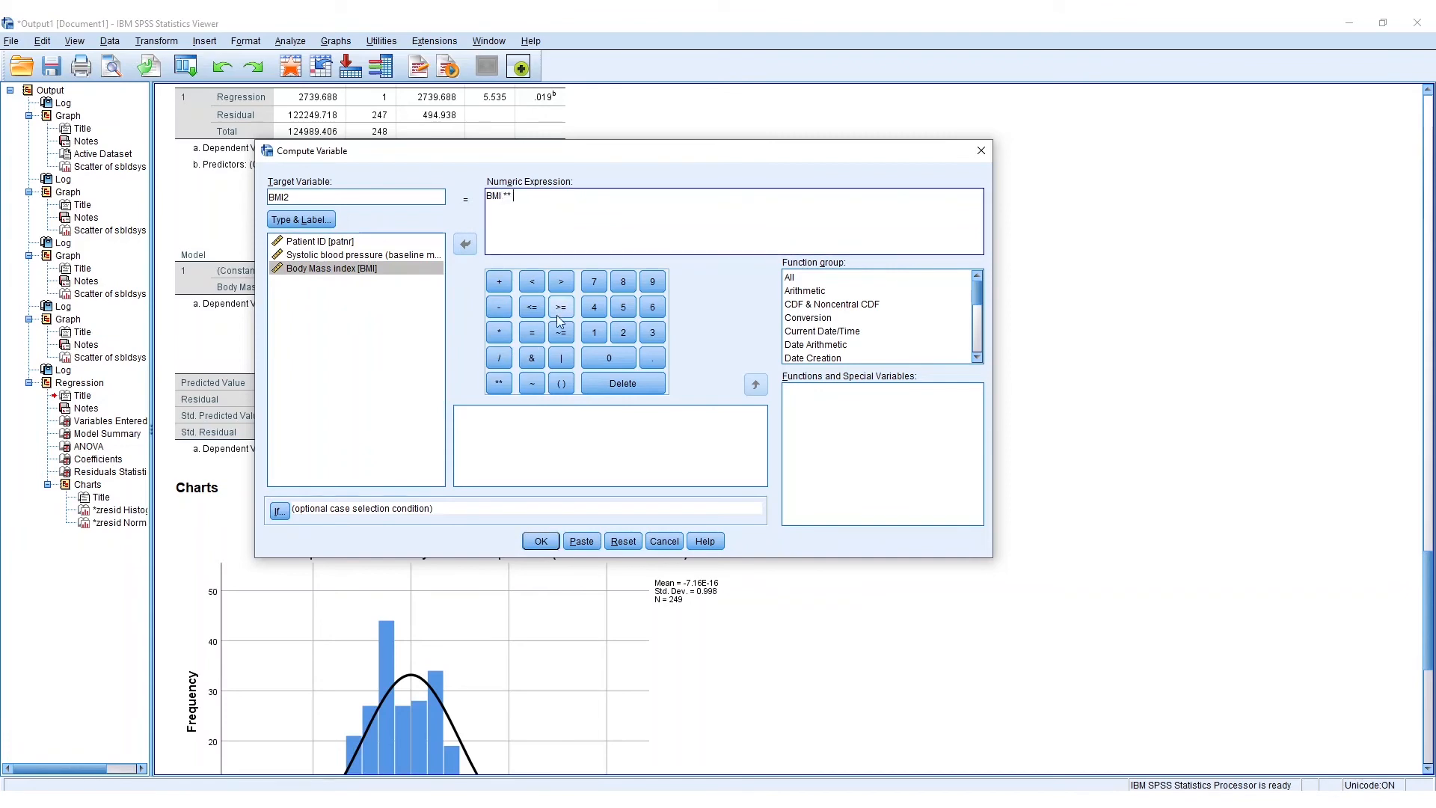
left_click(623, 332)
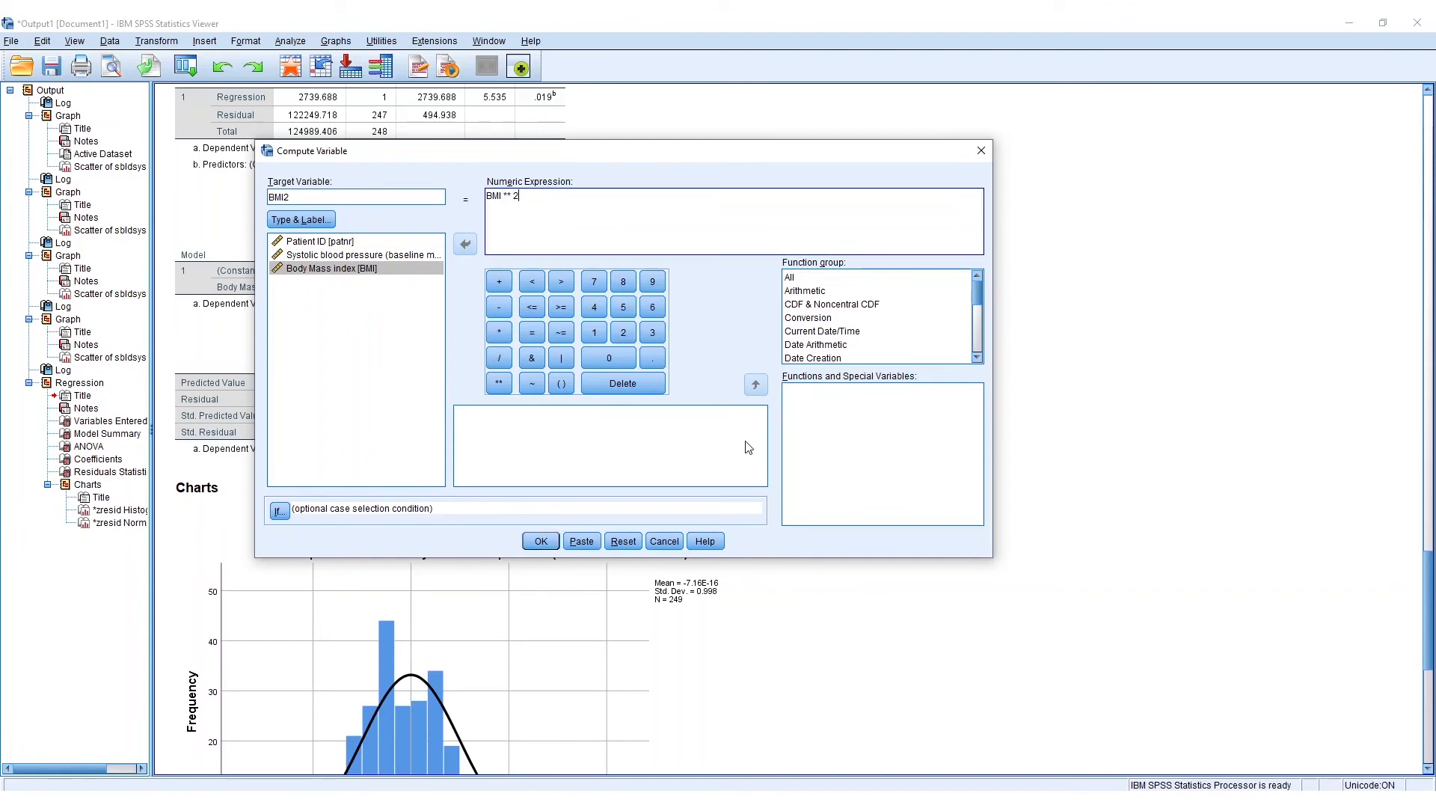
- Paste the BMI2 computation into the Syntax Editor and run its COMPUTE and EXECUTE lines
left_click(582, 541)
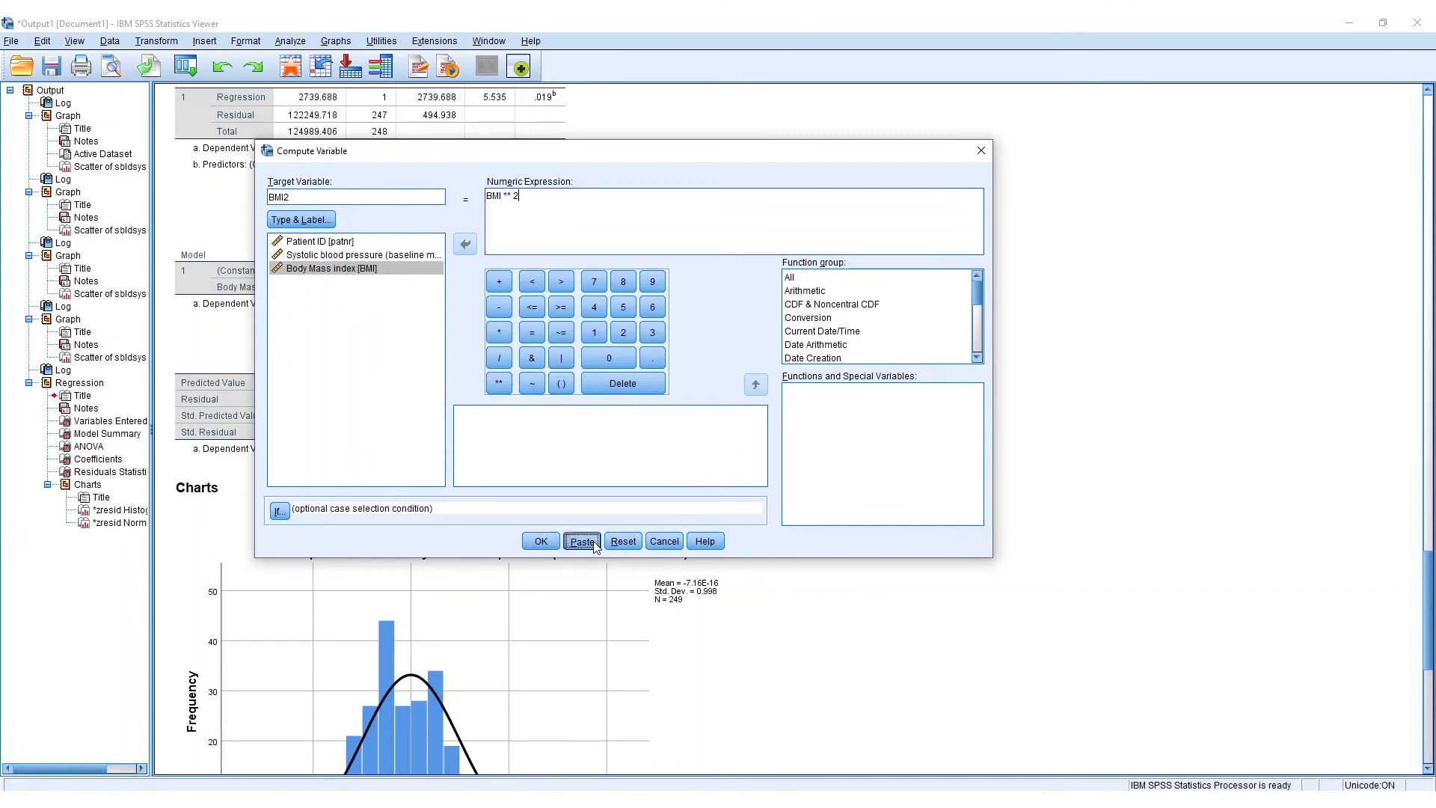
left_click(532, 801)
left_click(653, 760)
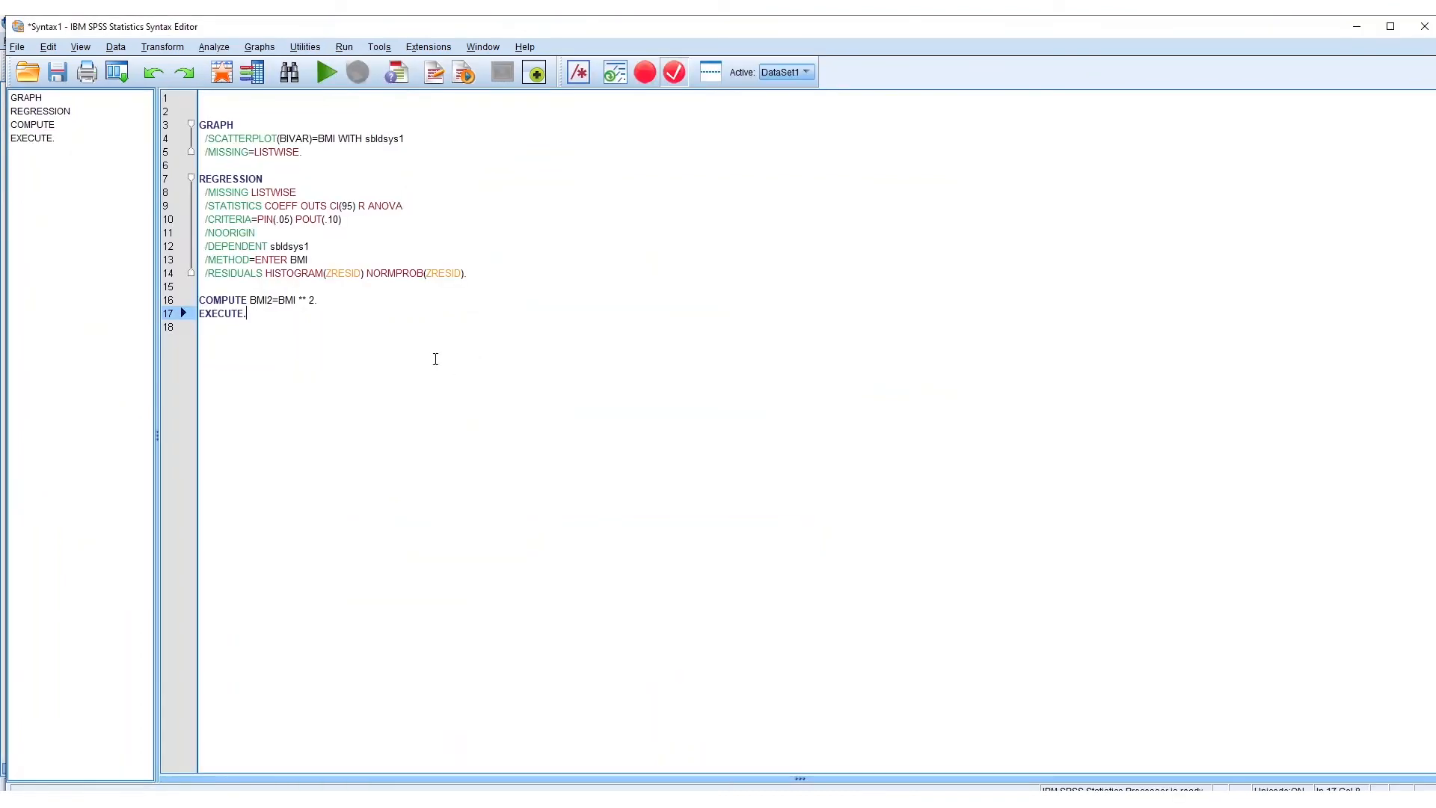
left_click_drag(282, 320, 181, 306)
left_click(327, 72)
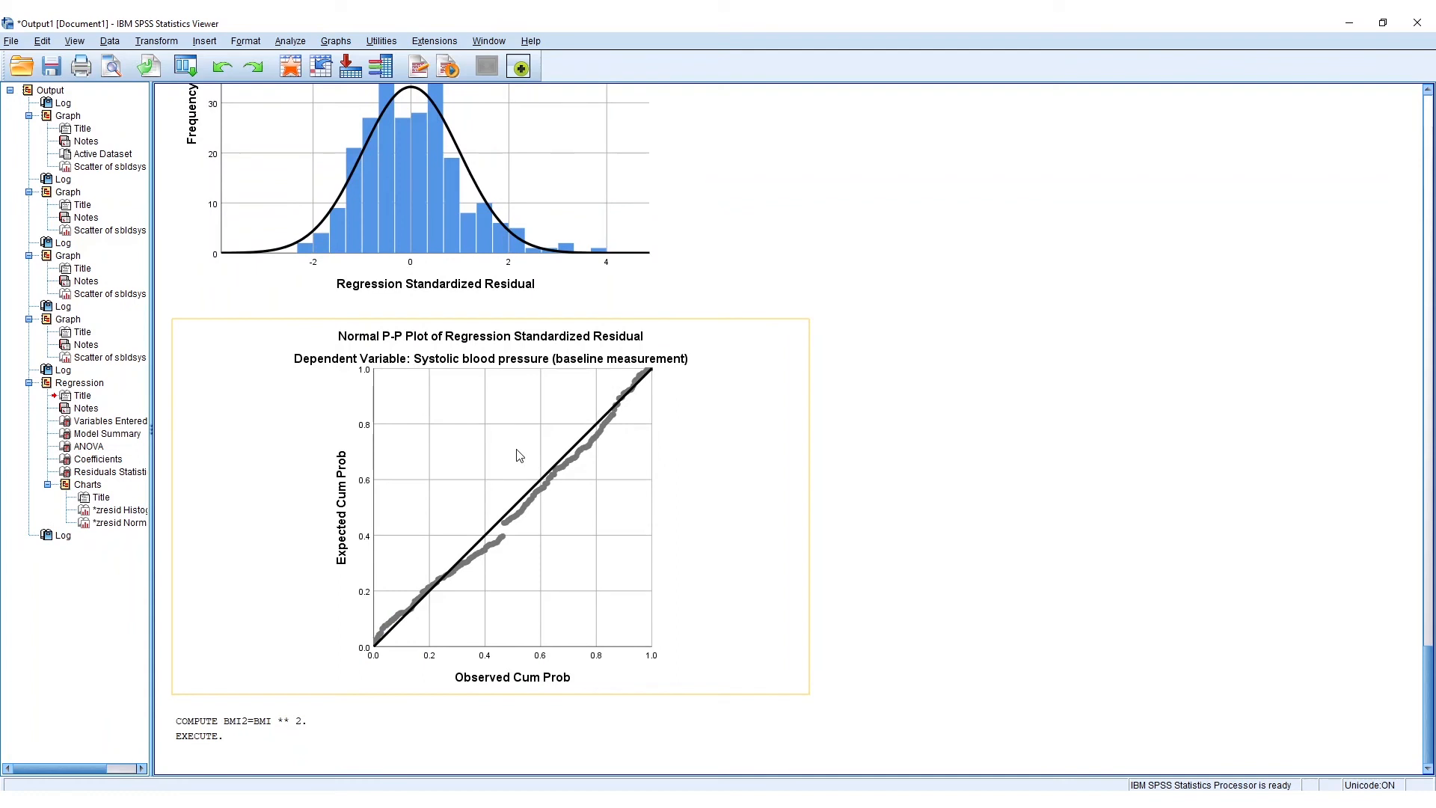
- Add BMI2 as a second independent variable beside Body Mass index in the Linear Regression for systolic blood pressure
left_click(290, 42)
mouse_move(372, 217)
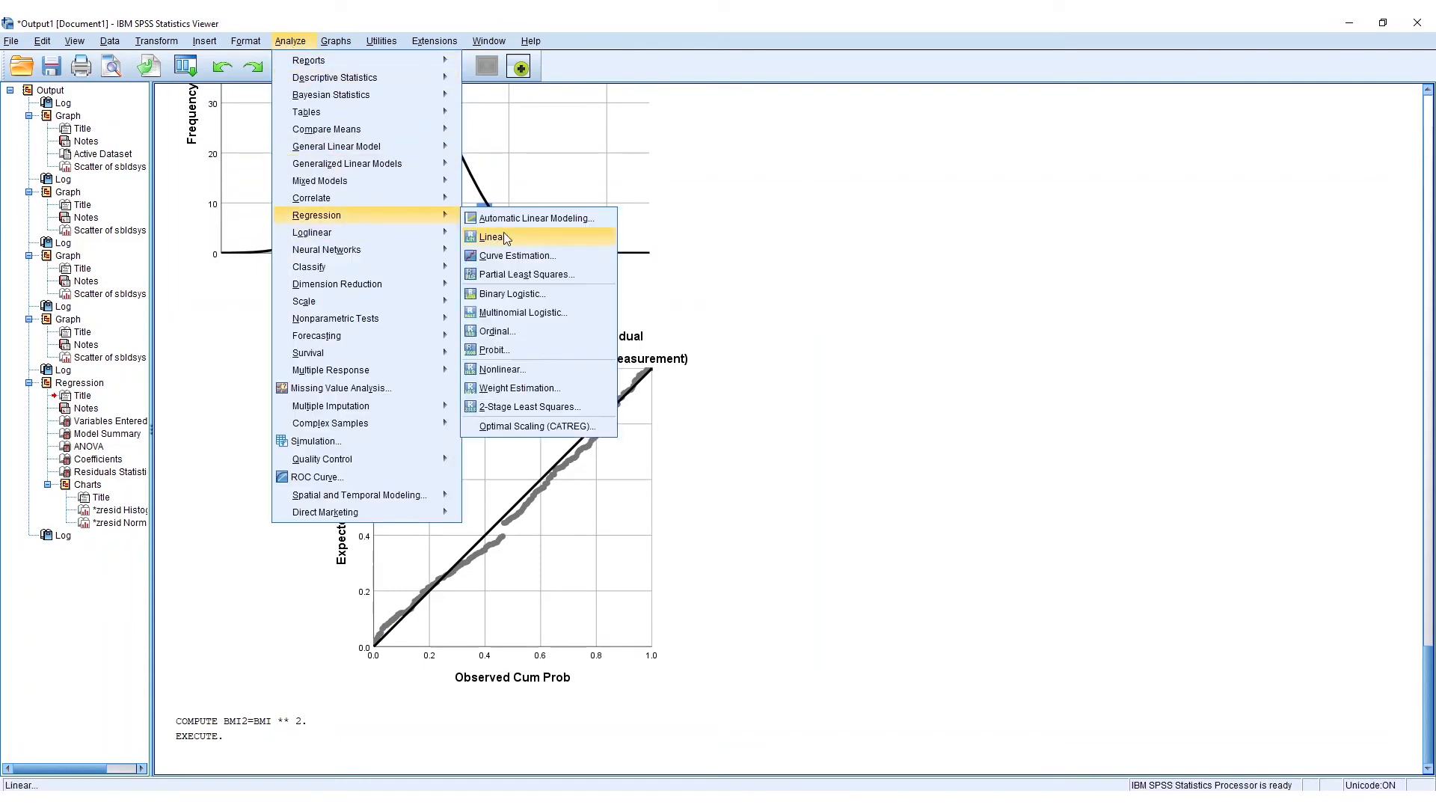
left_click(509, 237)
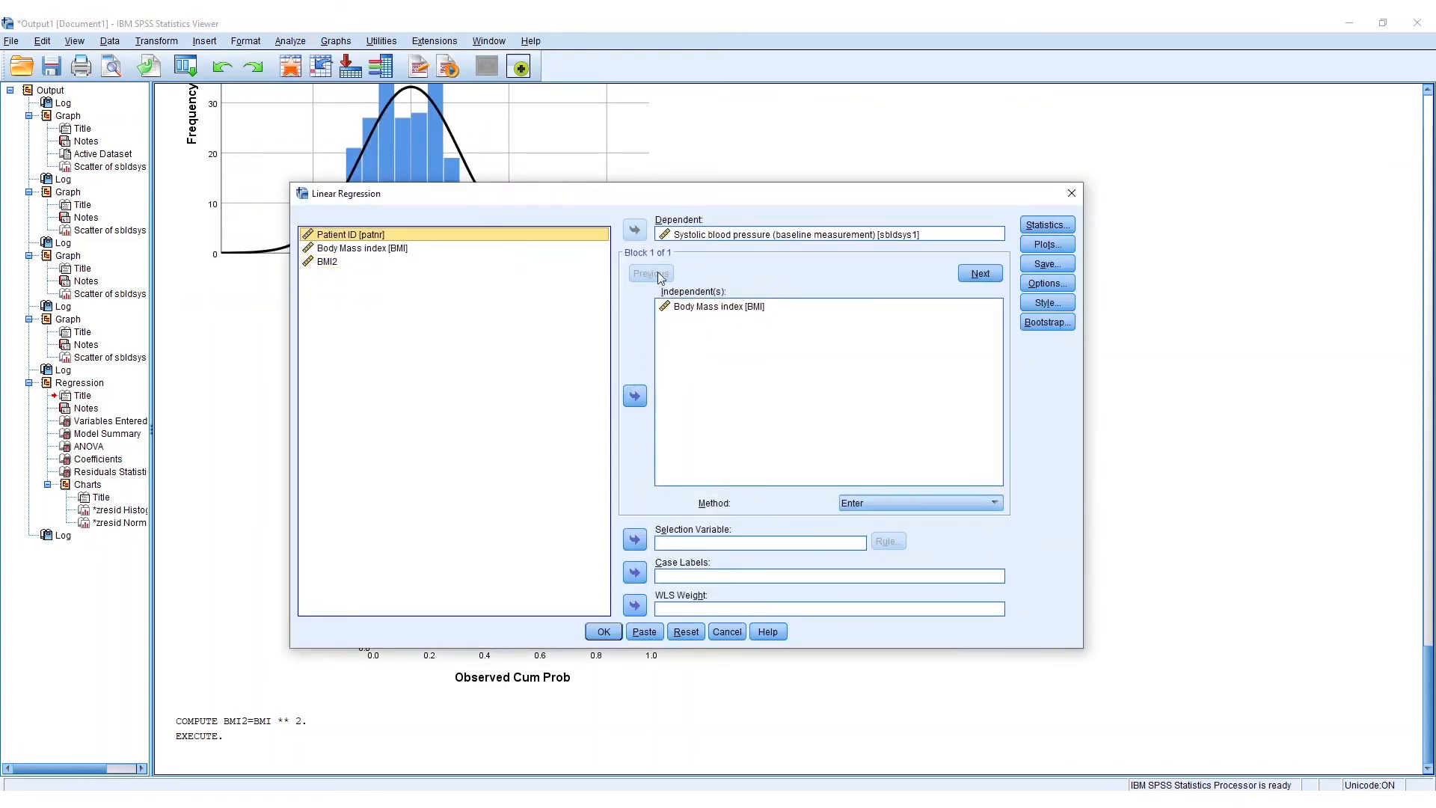
left_click(327, 262)
left_click(635, 397)
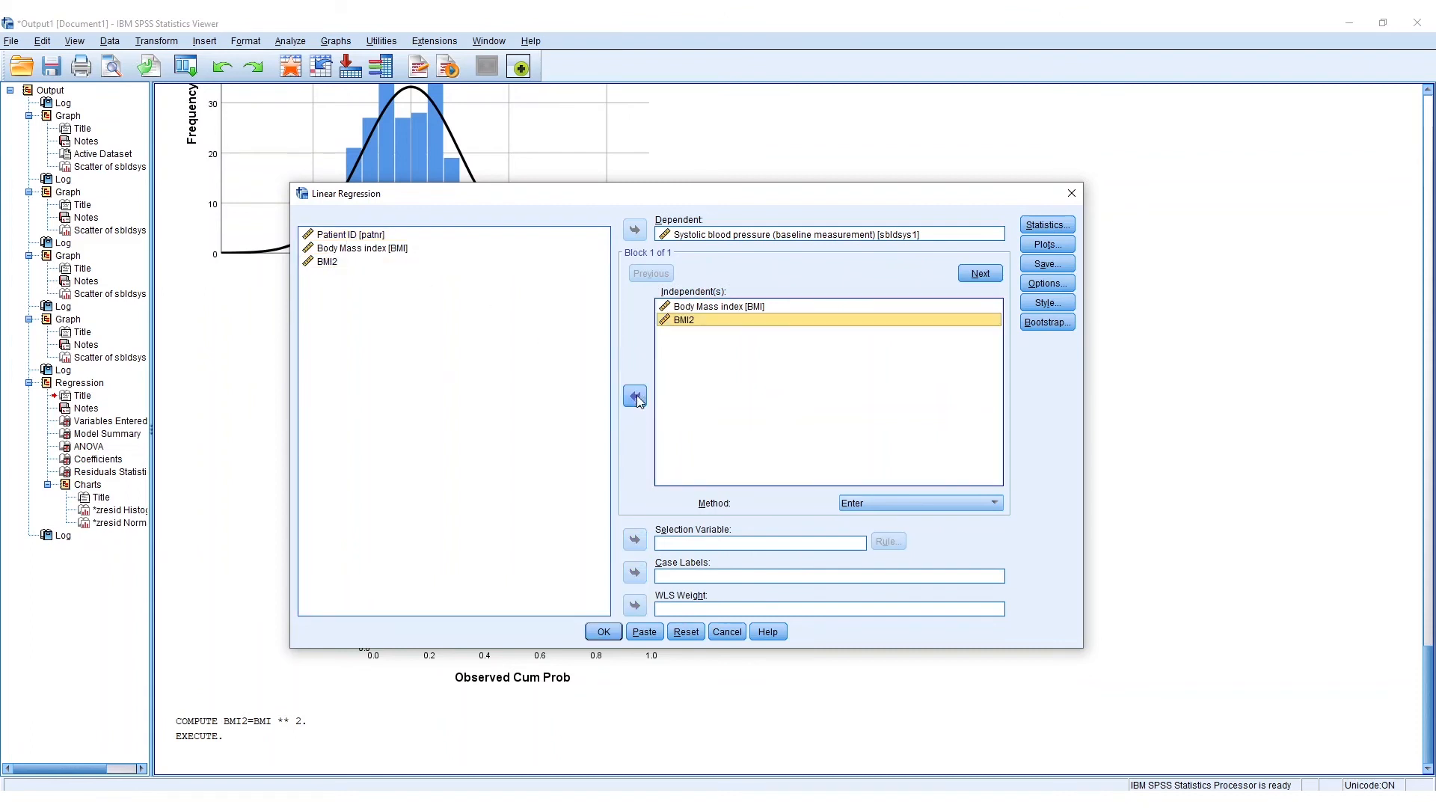
- Paste the regression with BMI and BMI2 into the Syntax Editor and run the new REGRESSION block
left_click(644, 632)
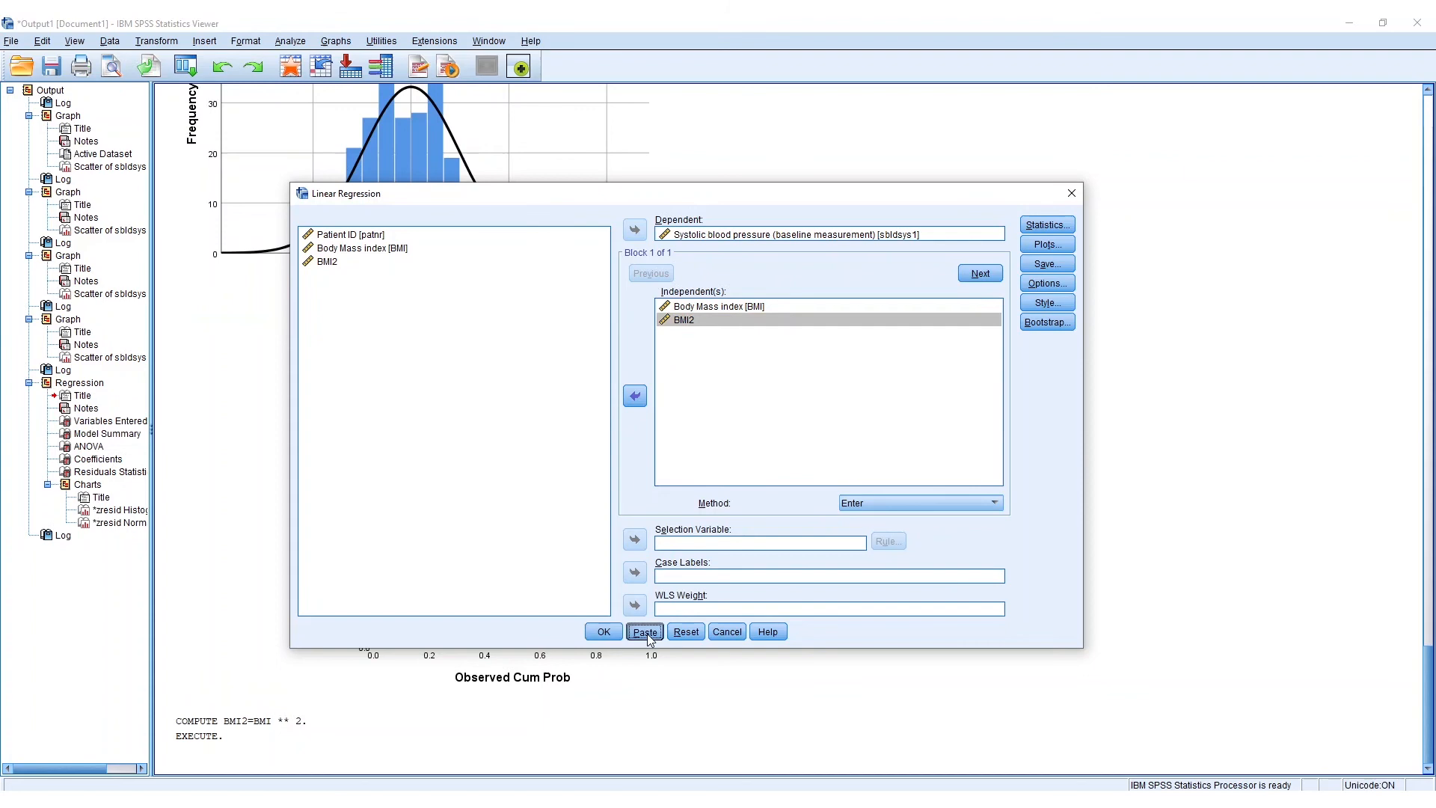
mouse_move(689, 778)
left_click(692, 764)
left_click_drag(465, 435, 195, 320)
left_click(345, 69)
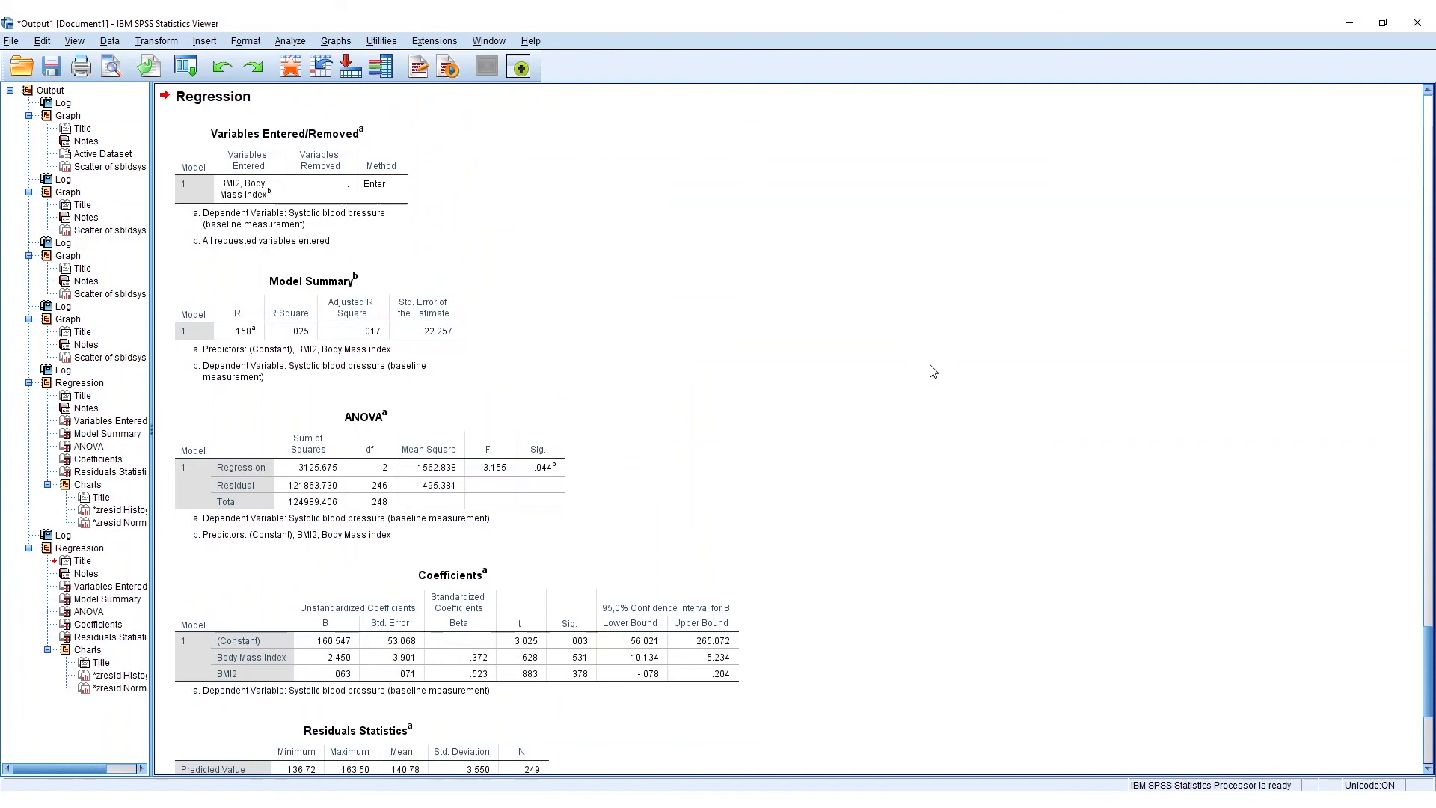
- Examine the tables of the regression with BMI and BMI2, and compare them with the linear fit in the BMI scatterplot
scroll(933, 371, "down", 3)
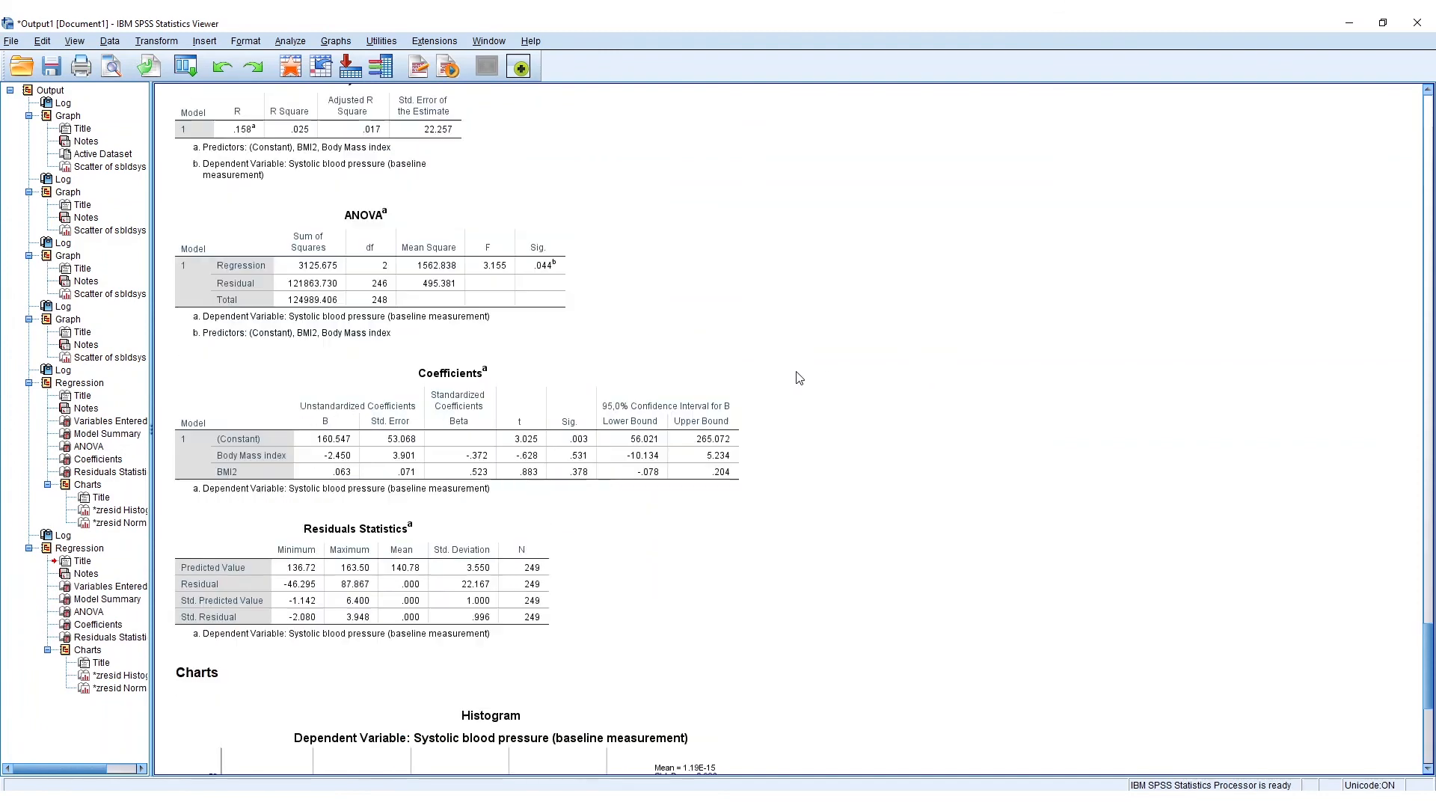
scroll(798, 378, "up", 1)
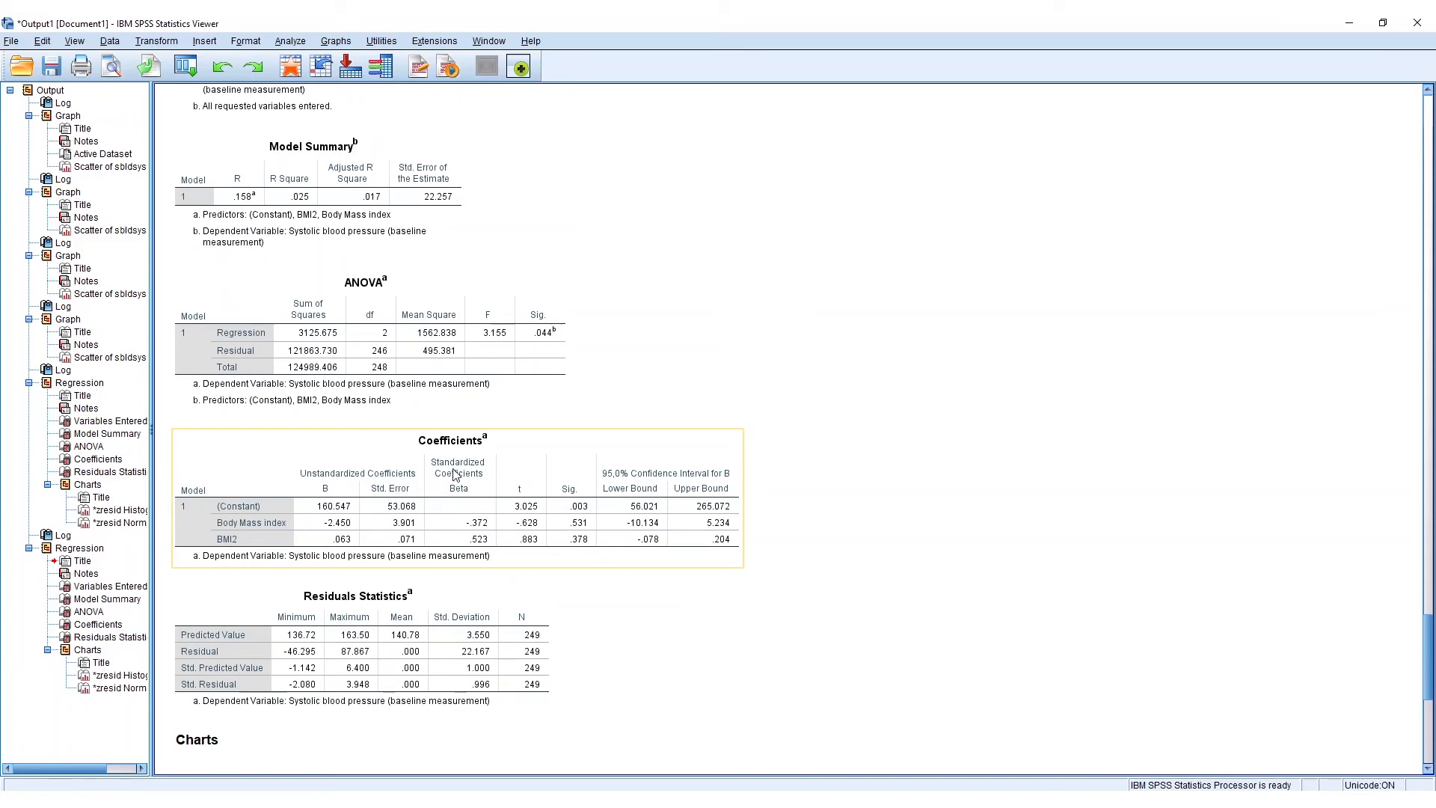
scroll(471, 467, "down", 1)
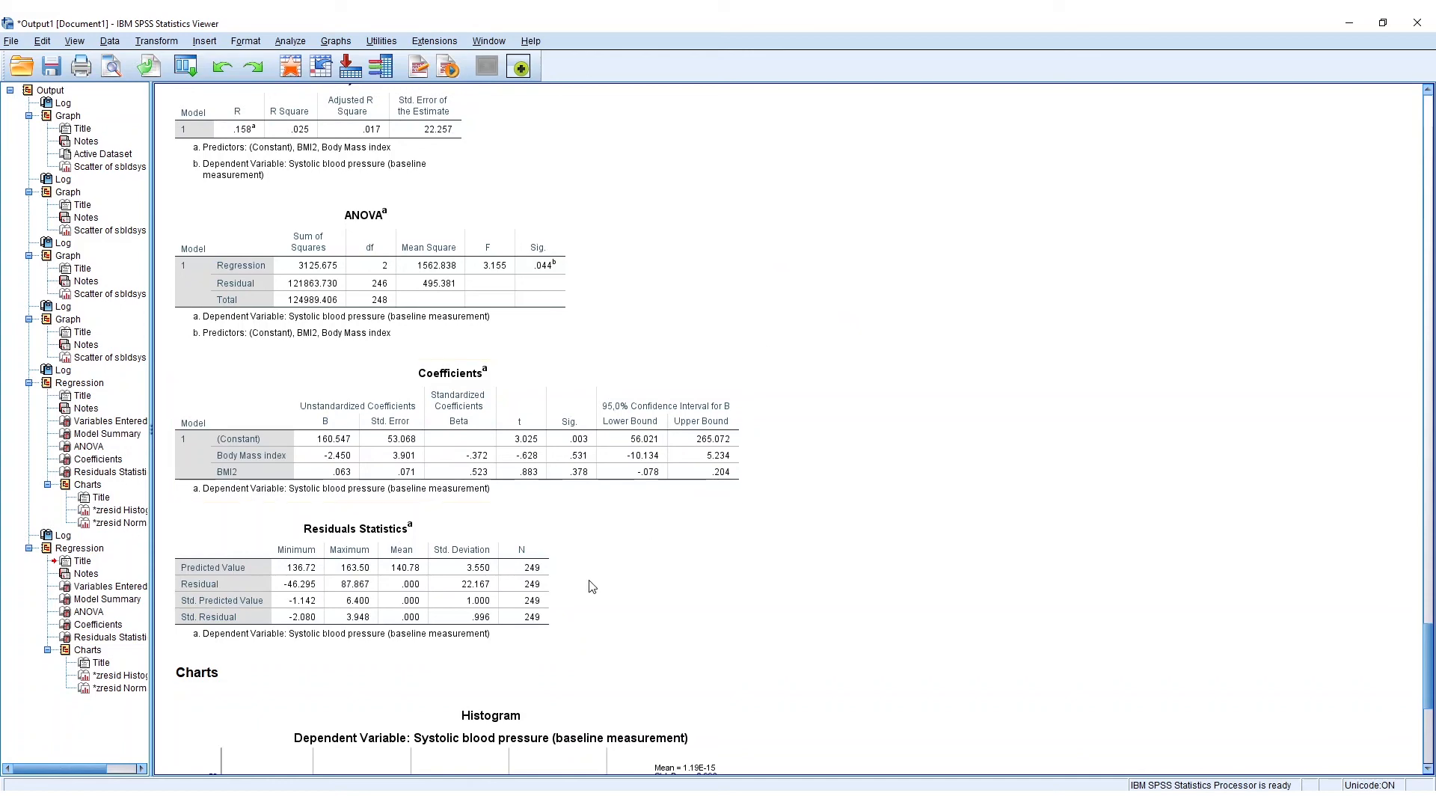
scroll(933, 452, "up", 3)
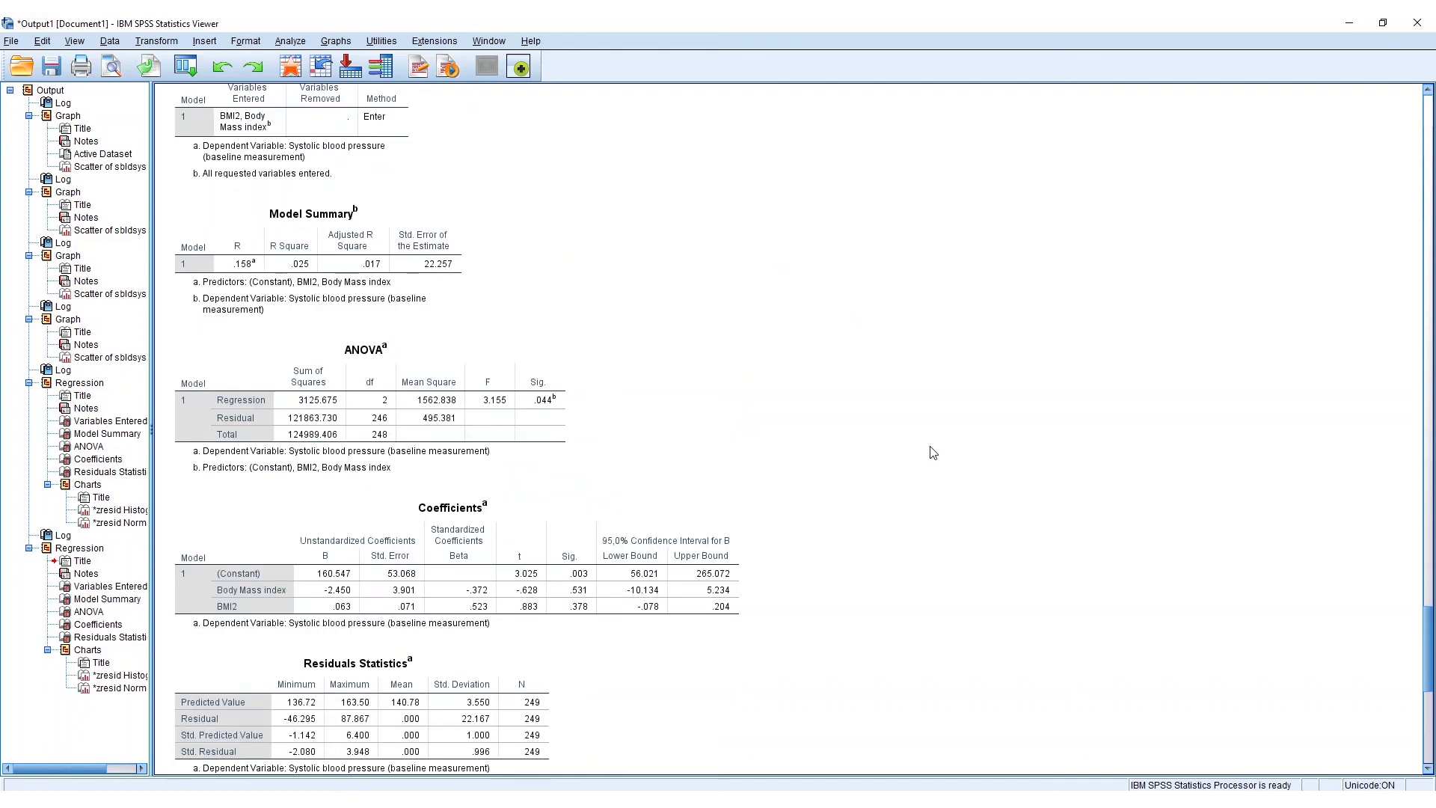
scroll(807, 452, "up", 8)
scroll(520, 410, "up", 20)
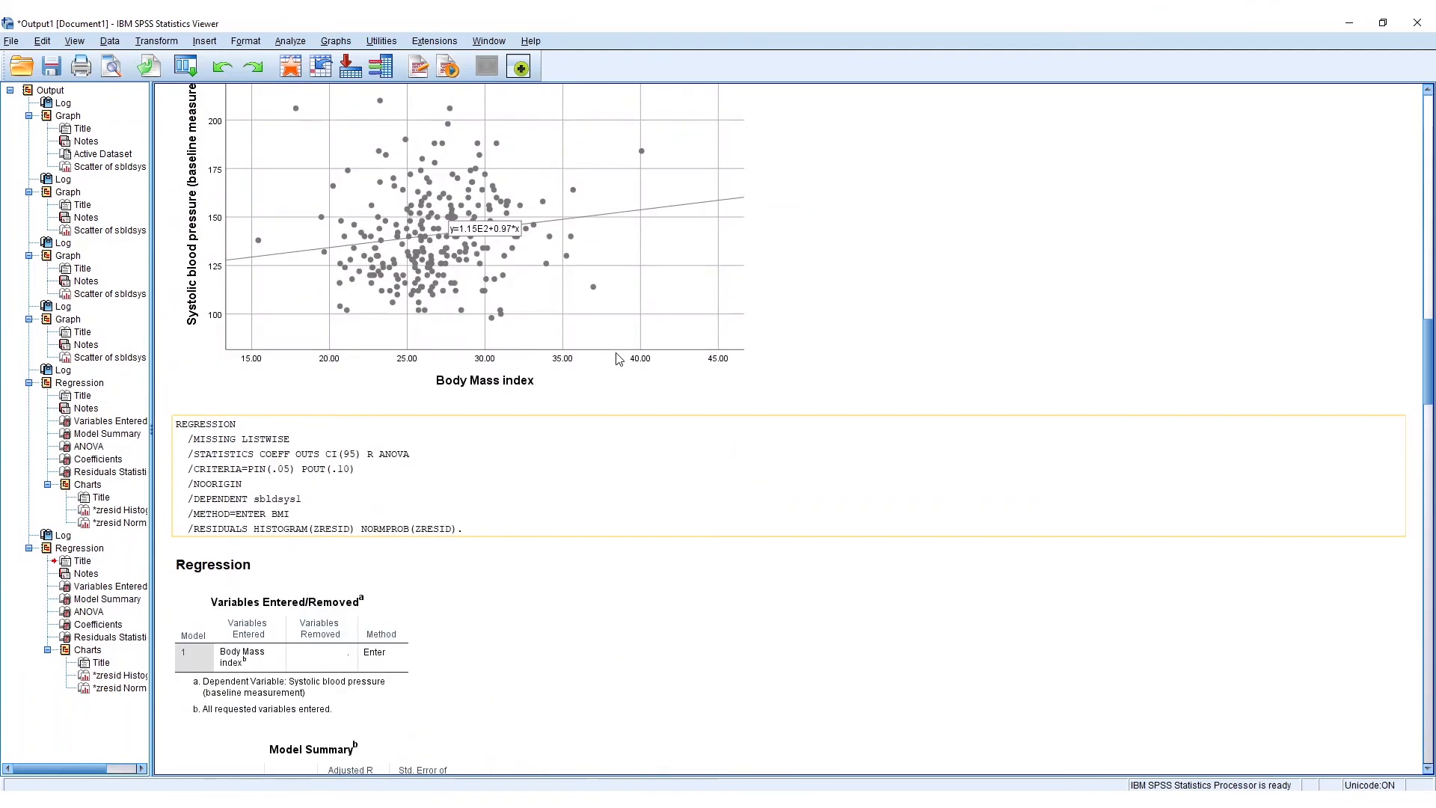
scroll(618, 359, "up", 3)
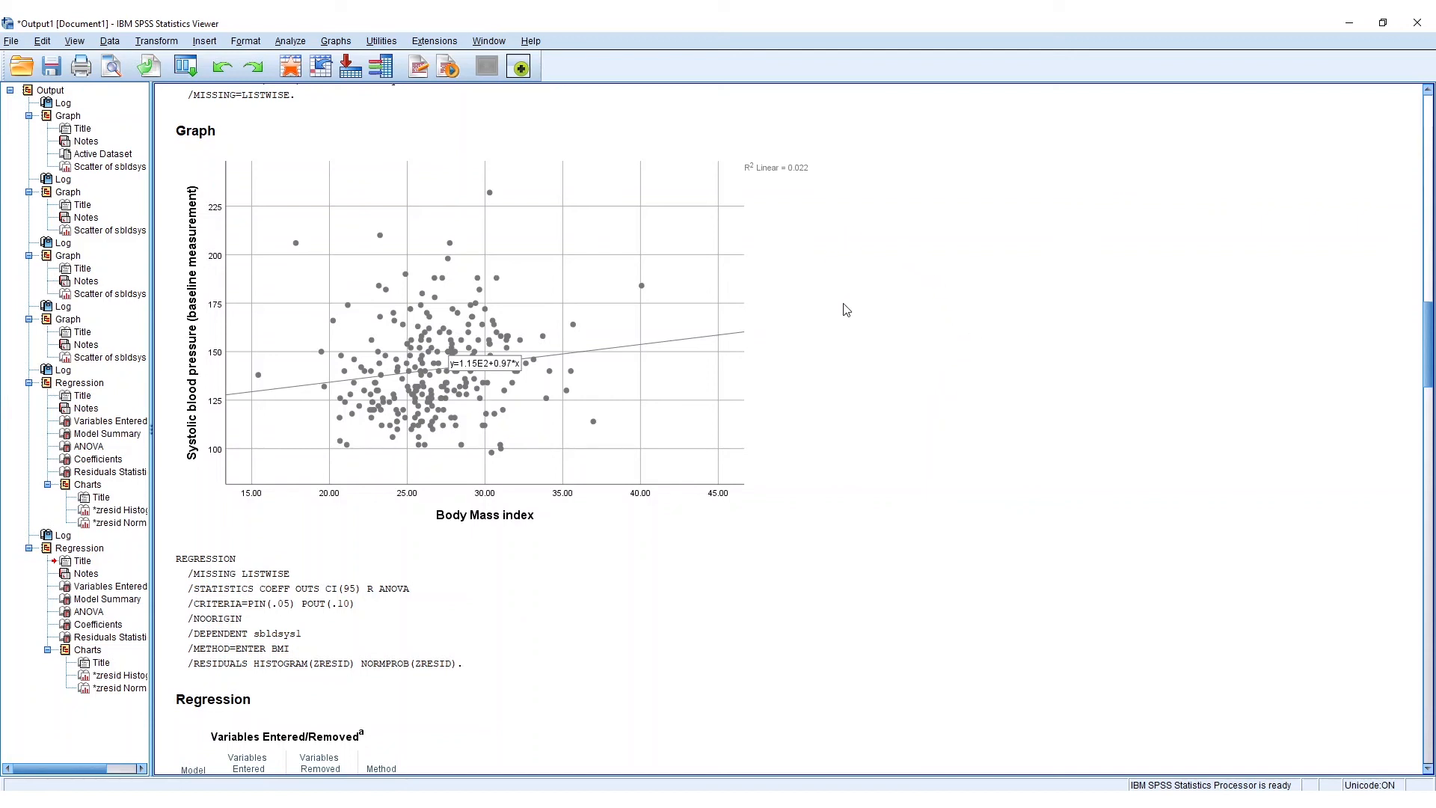
left_click(354, 183)
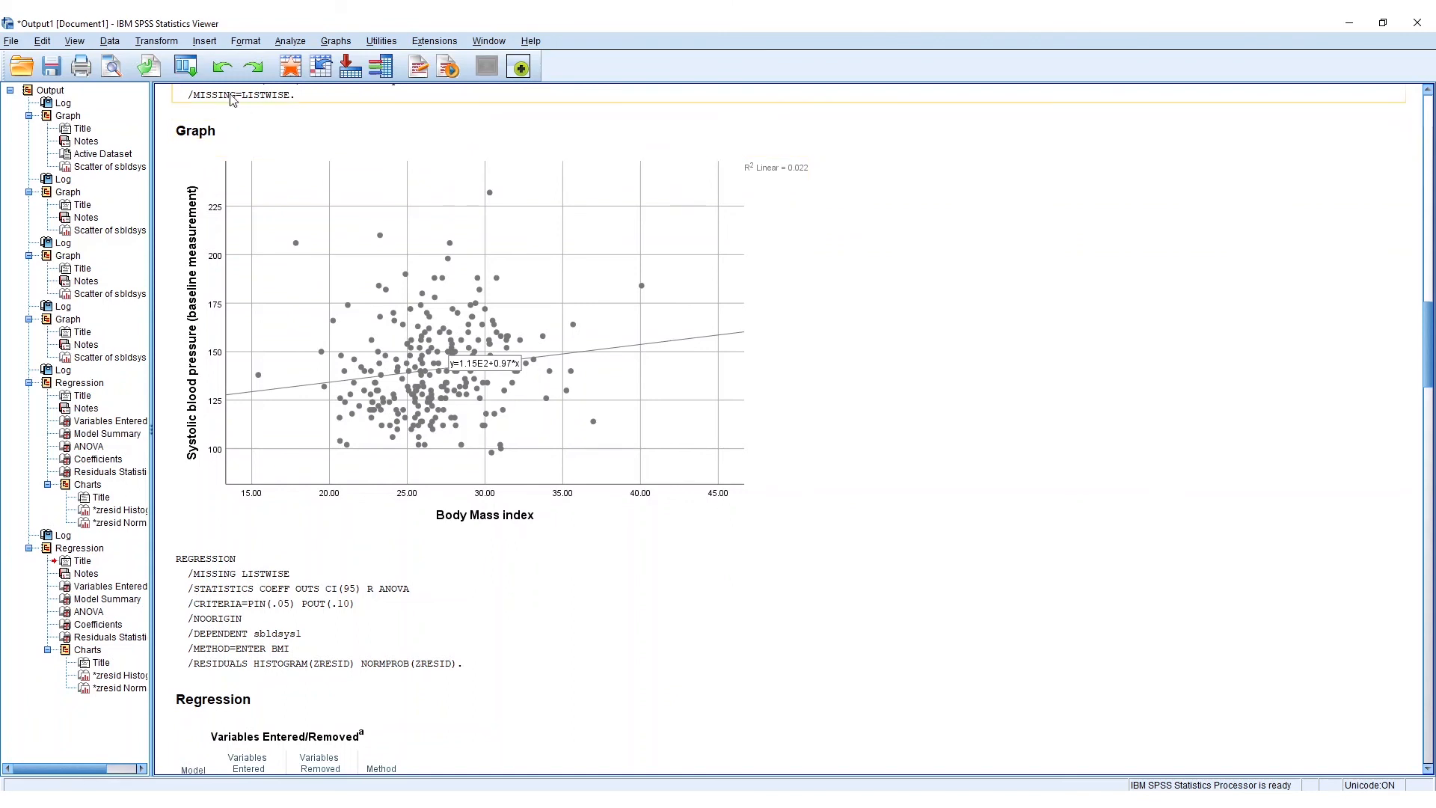
- Set up Rank Cases for Body Mass index with both Rank and Ntiles set to 5 groups
left_click(158, 42)
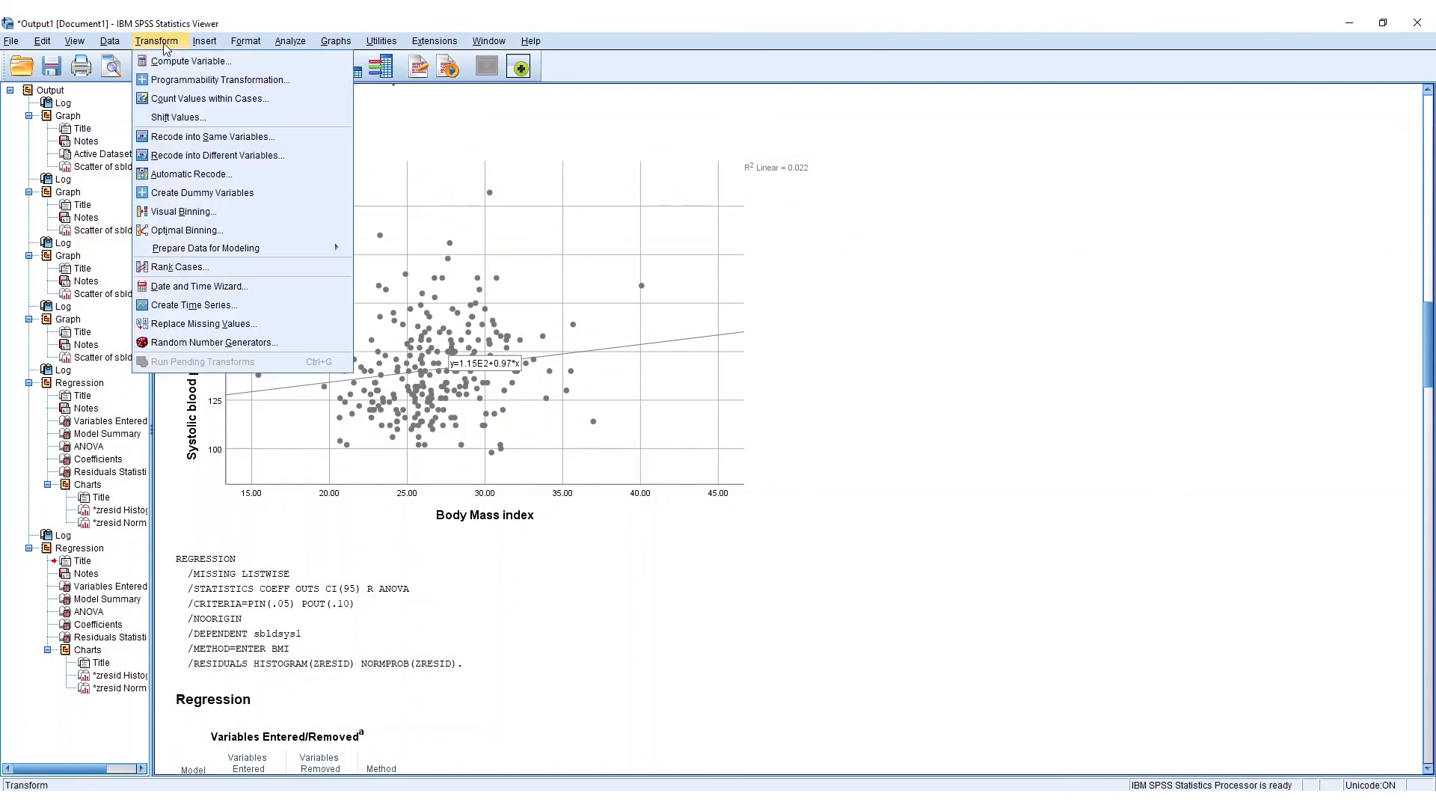
left_click(244, 268)
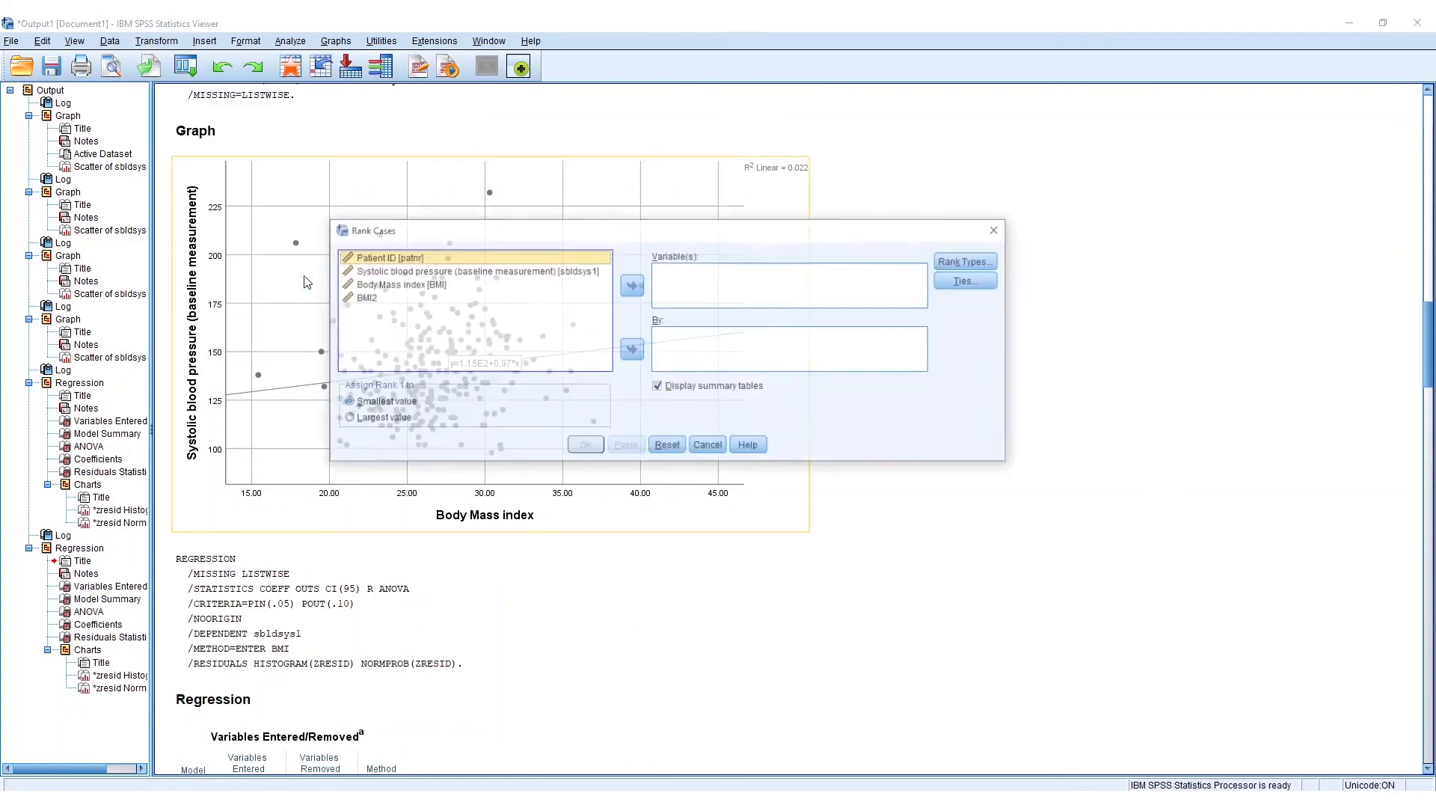
left_click(394, 285)
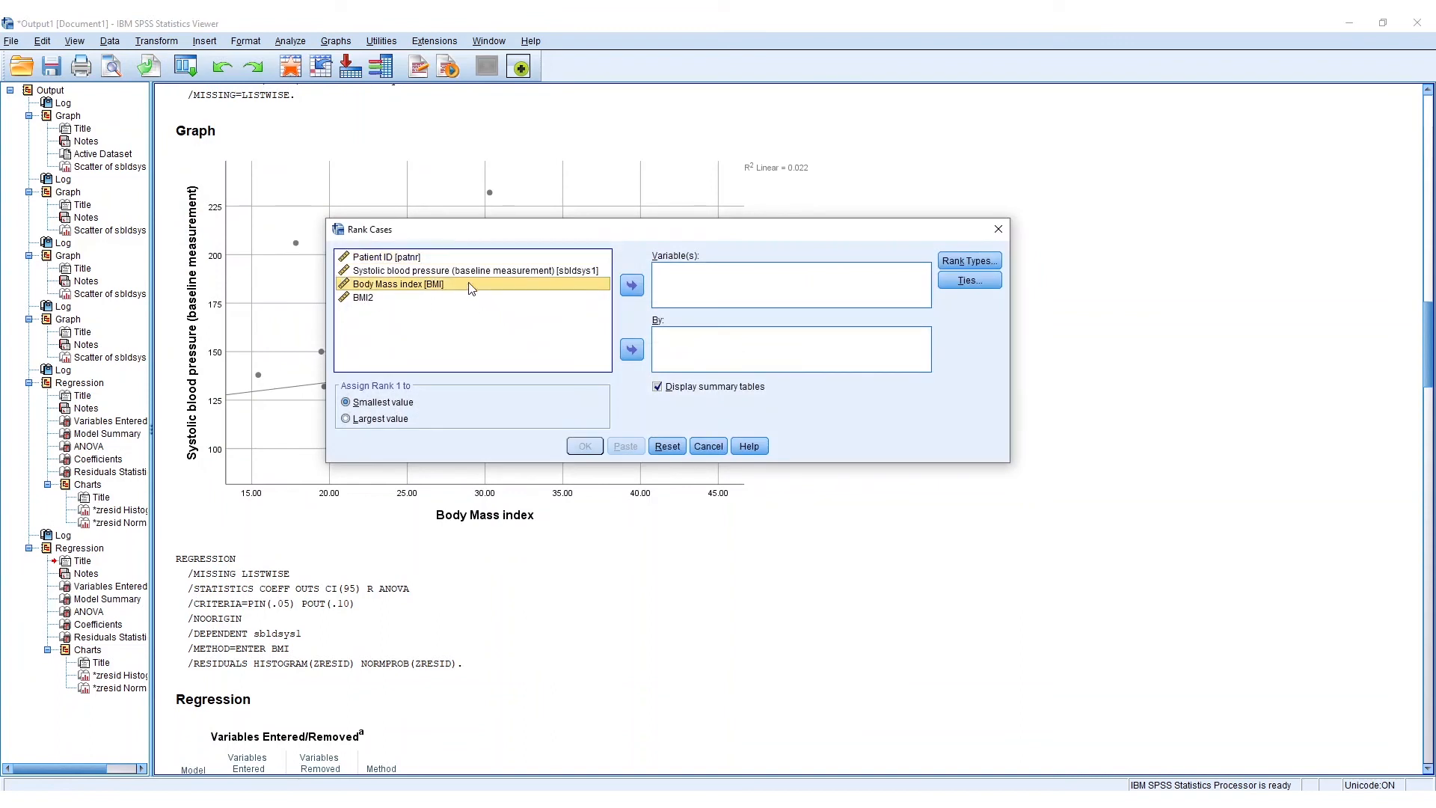
left_click(632, 286)
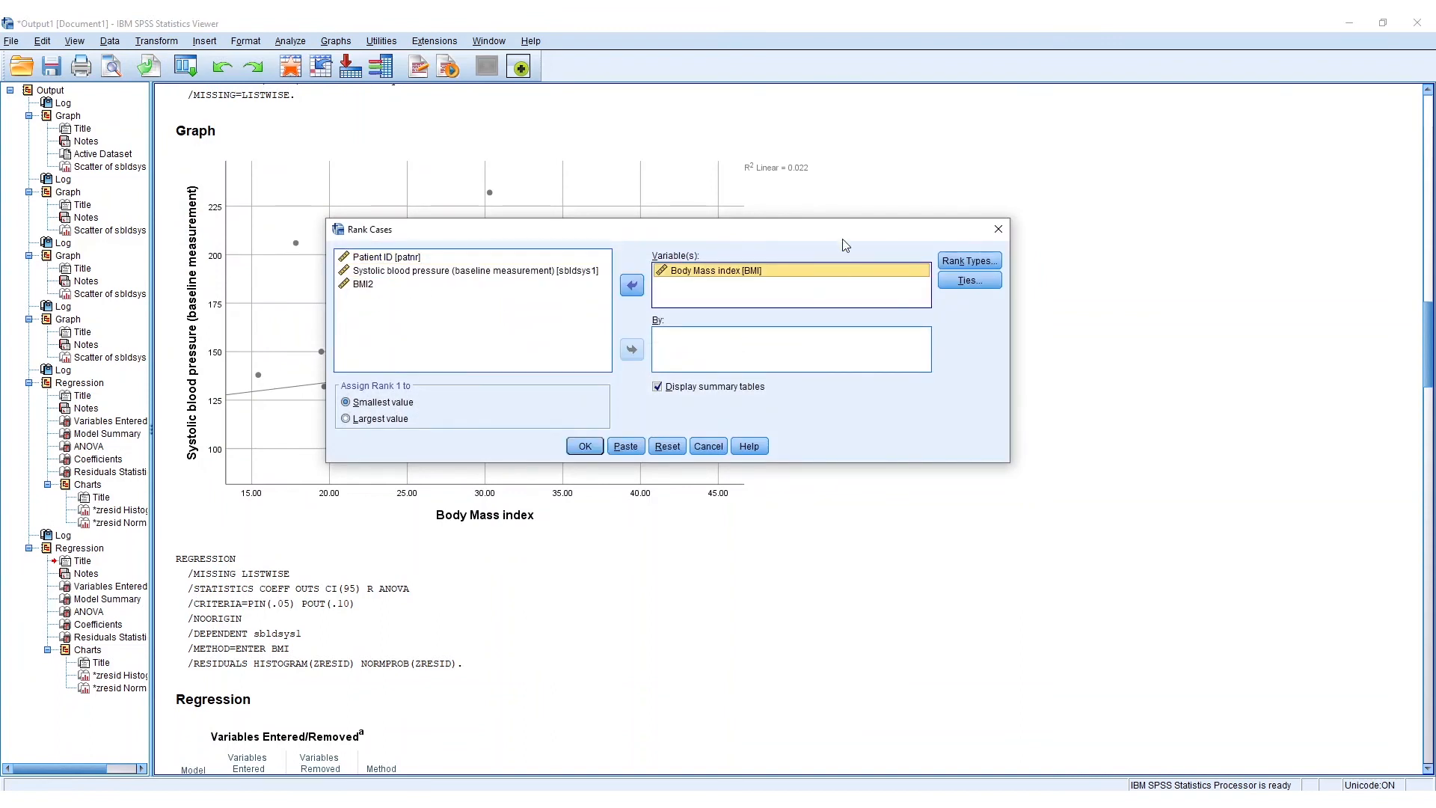
left_click(982, 262)
left_click(572, 300)
double_click(633, 298)
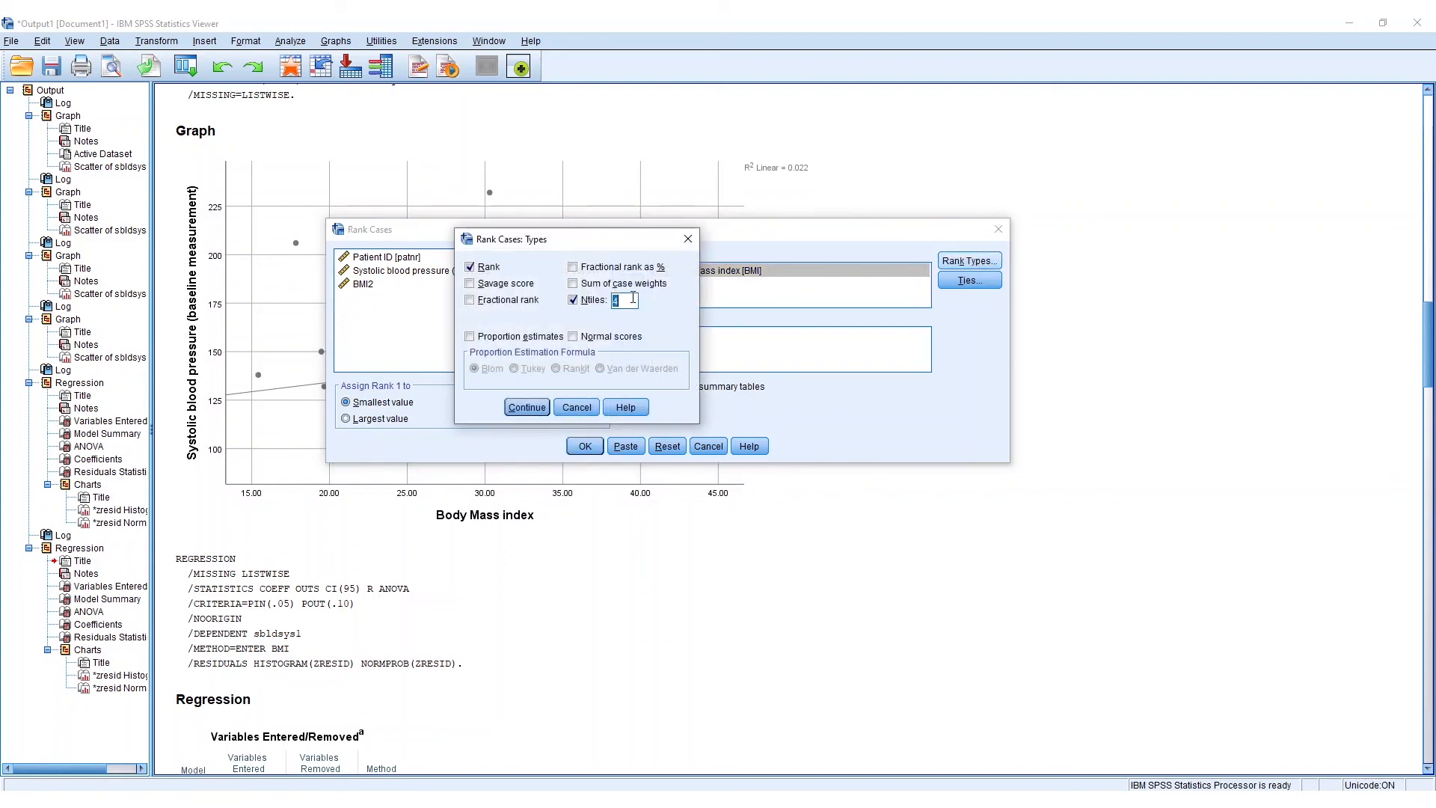
left_click(526, 407)
- Paste the BMI ranking into the Syntax Editor and run the new RANK block
left_click(626, 446)
left_click(533, 800)
left_click(648, 762)
left_click_drag(278, 517, 182, 463)
left_click(323, 72)
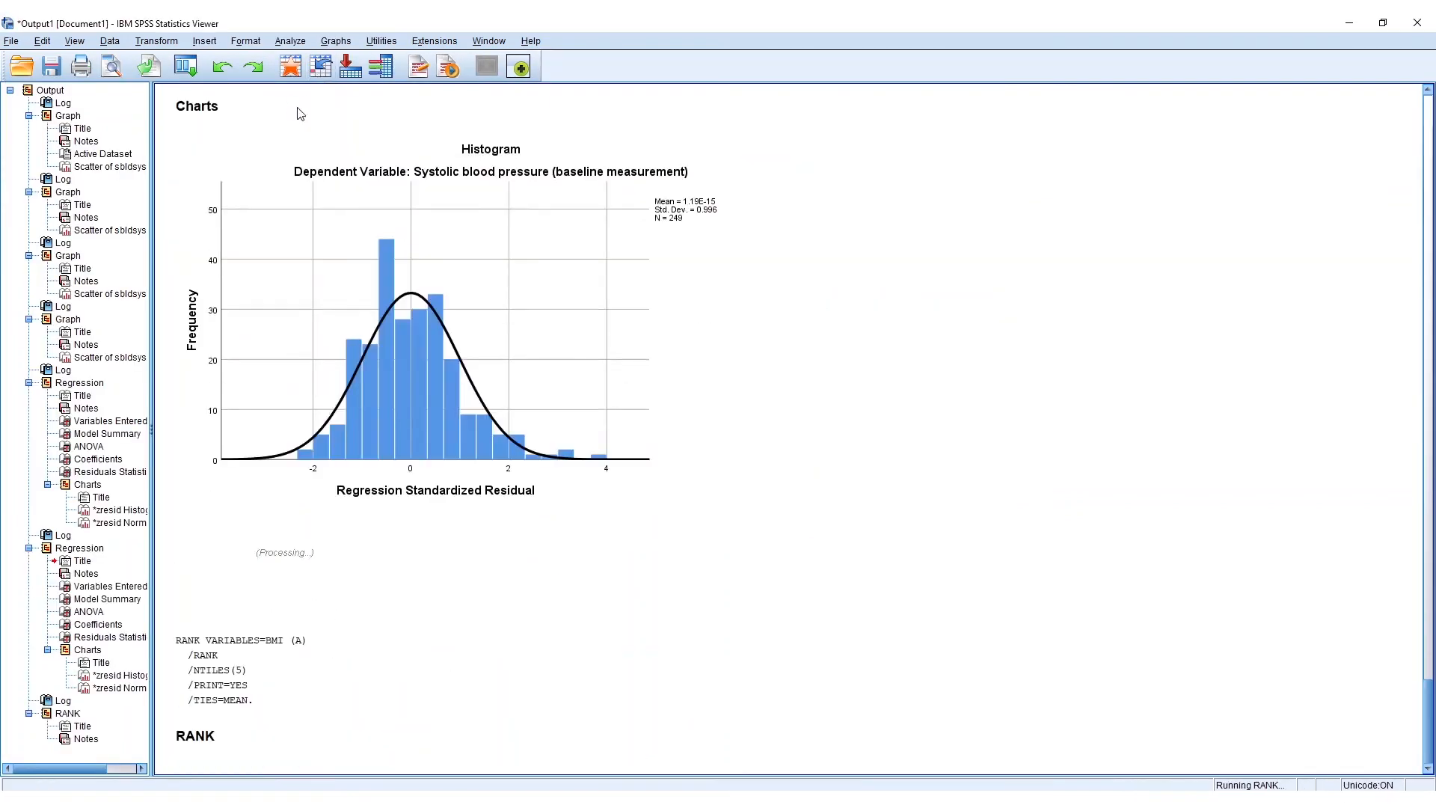
- Set up a Means comparison of systolic blood pressure by Percentile Group of BMI, keeping mean, number of cases and standard deviation as cell statistics
left_click(296, 41)
mouse_move(396, 129)
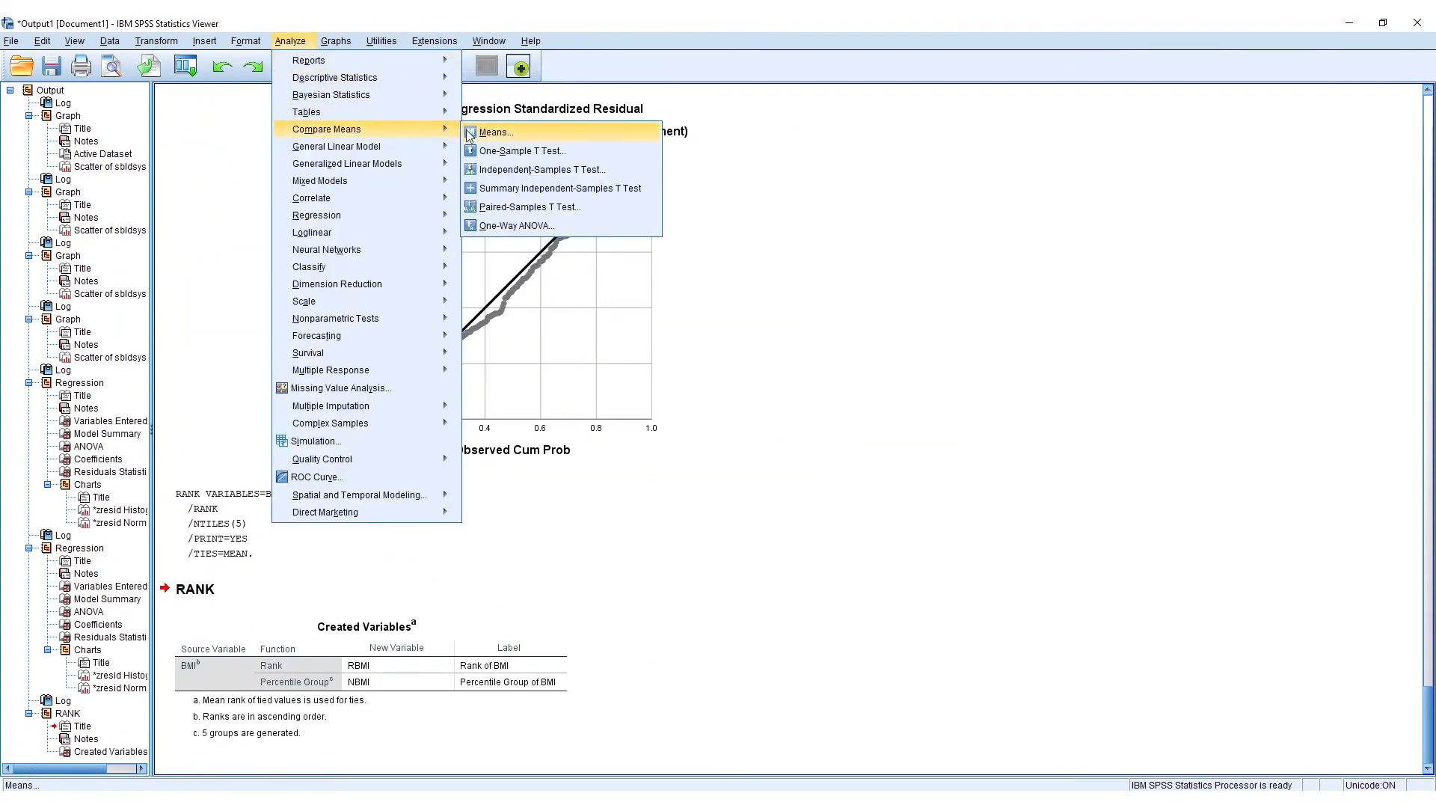
left_click(487, 133)
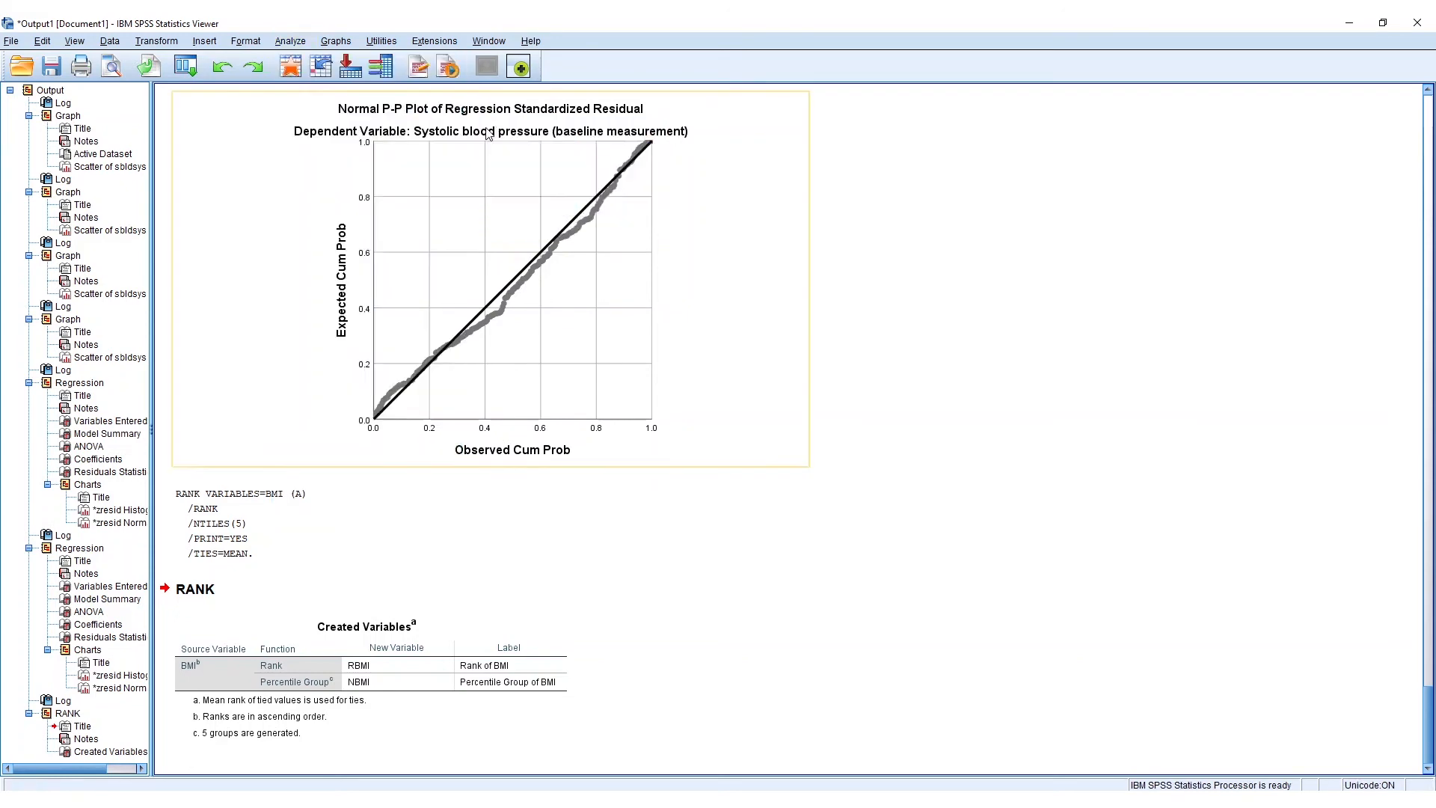
left_click(389, 144)
left_click(638, 173)
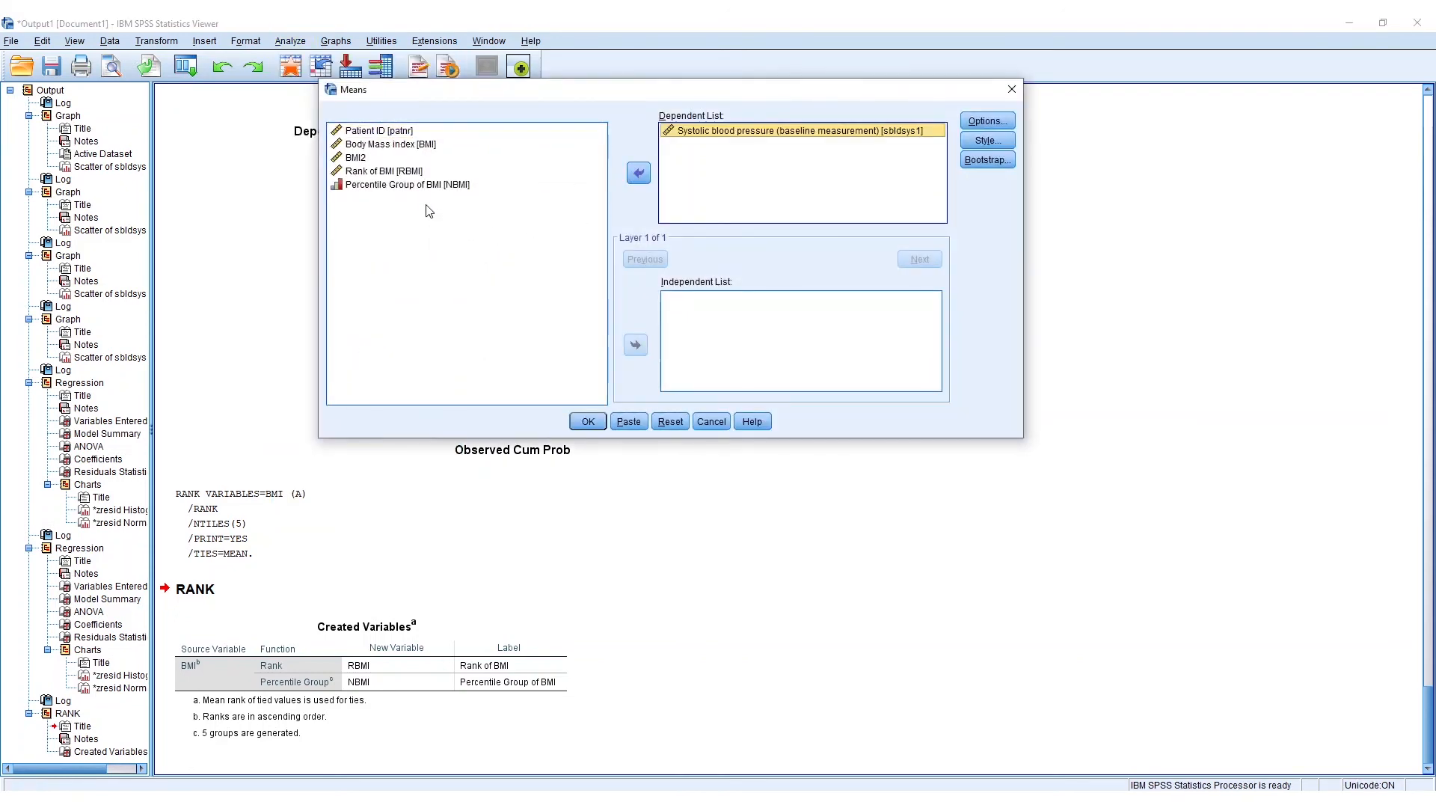
left_click(431, 185)
left_click(643, 347)
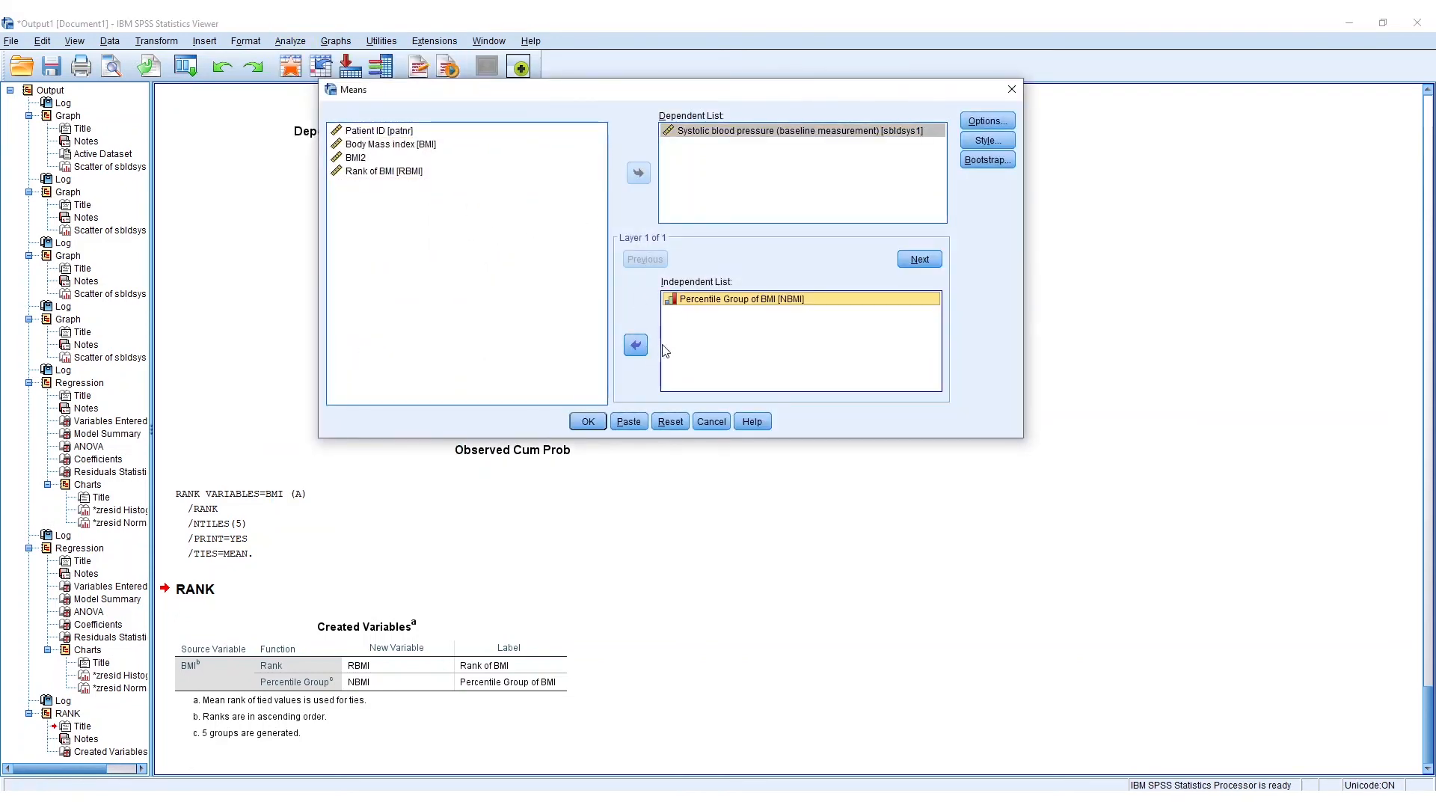
left_click(984, 124)
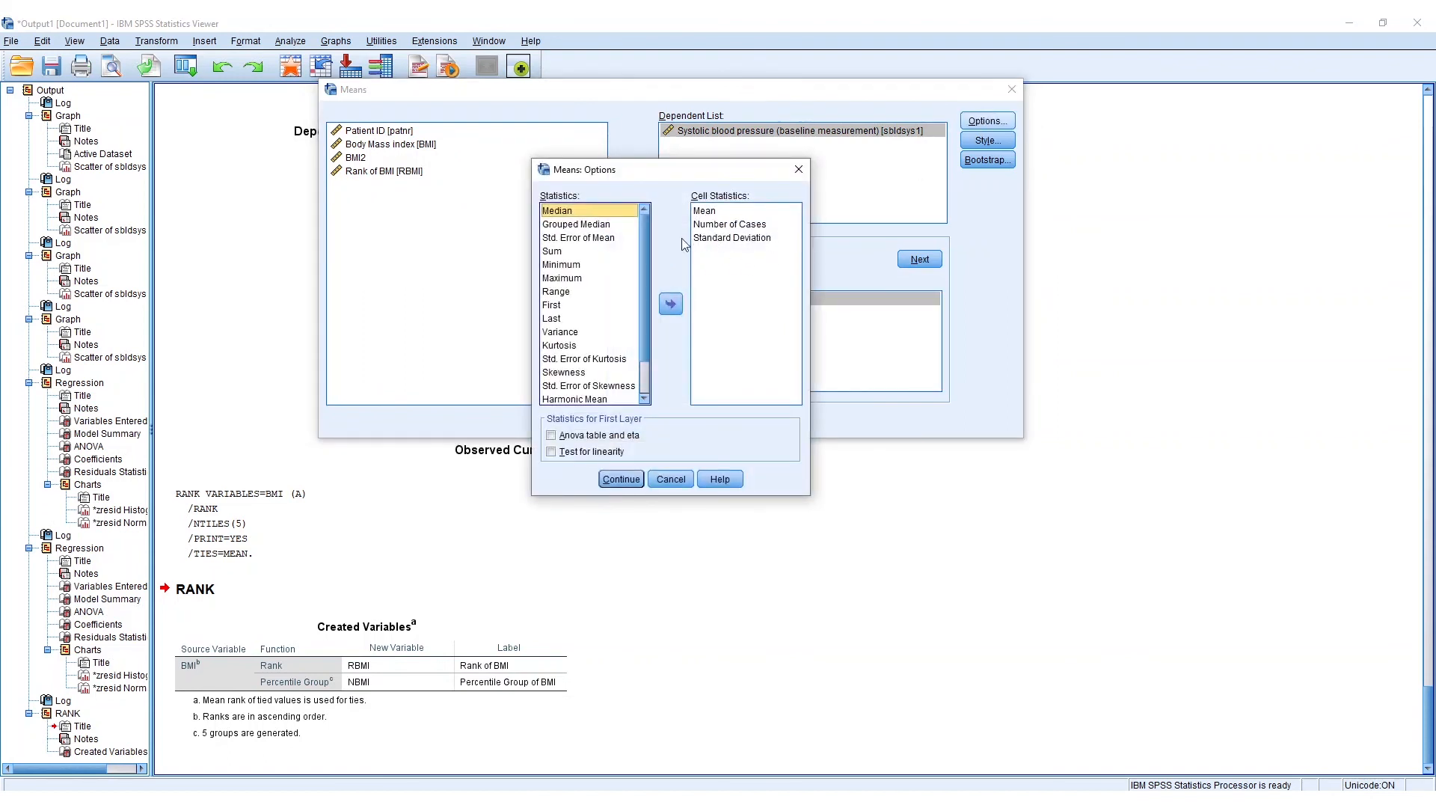
left_click(621, 479)
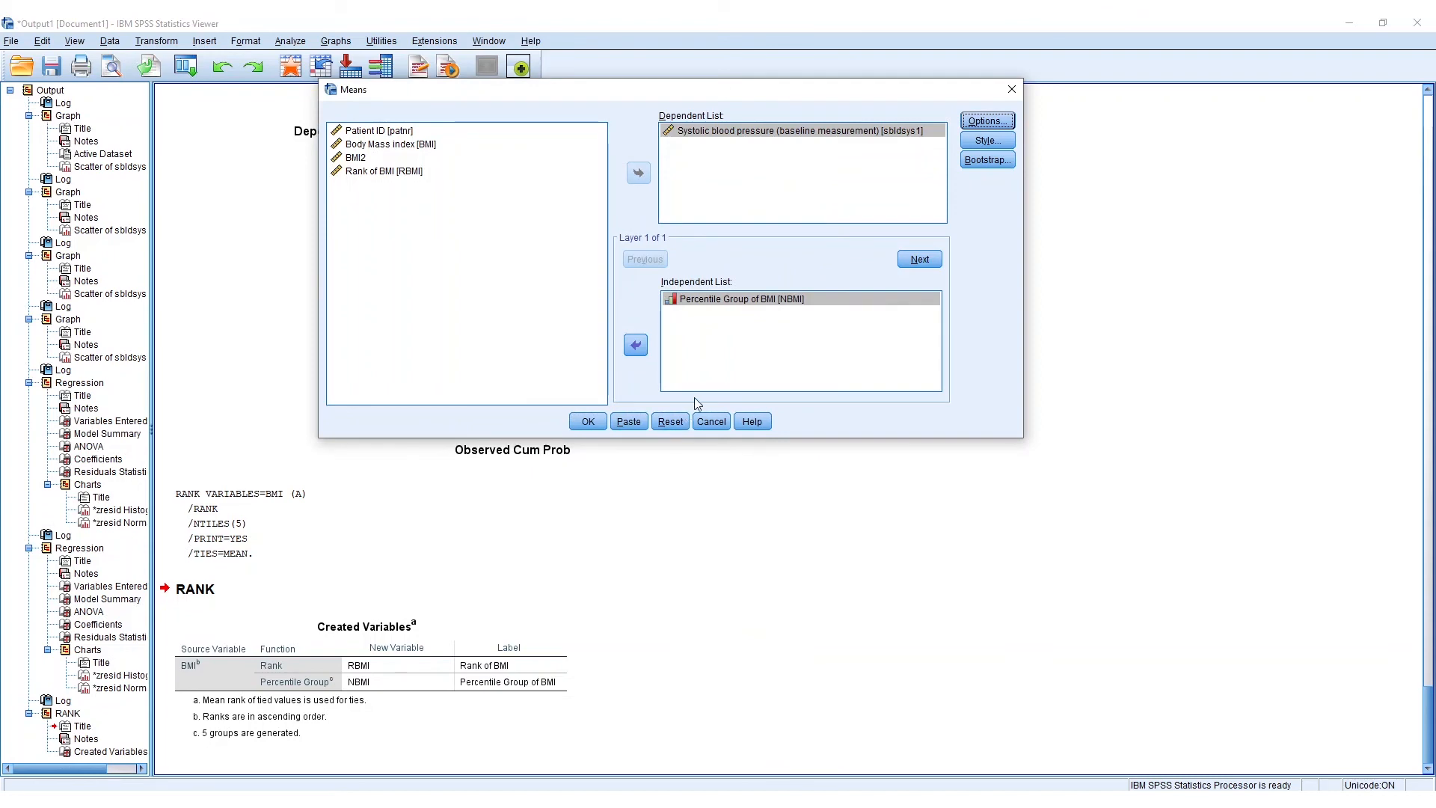
- Paste the Means comparison into the Syntax Editor and run the MEANS block for sbldsys1 by NBMI
left_click(629, 426)
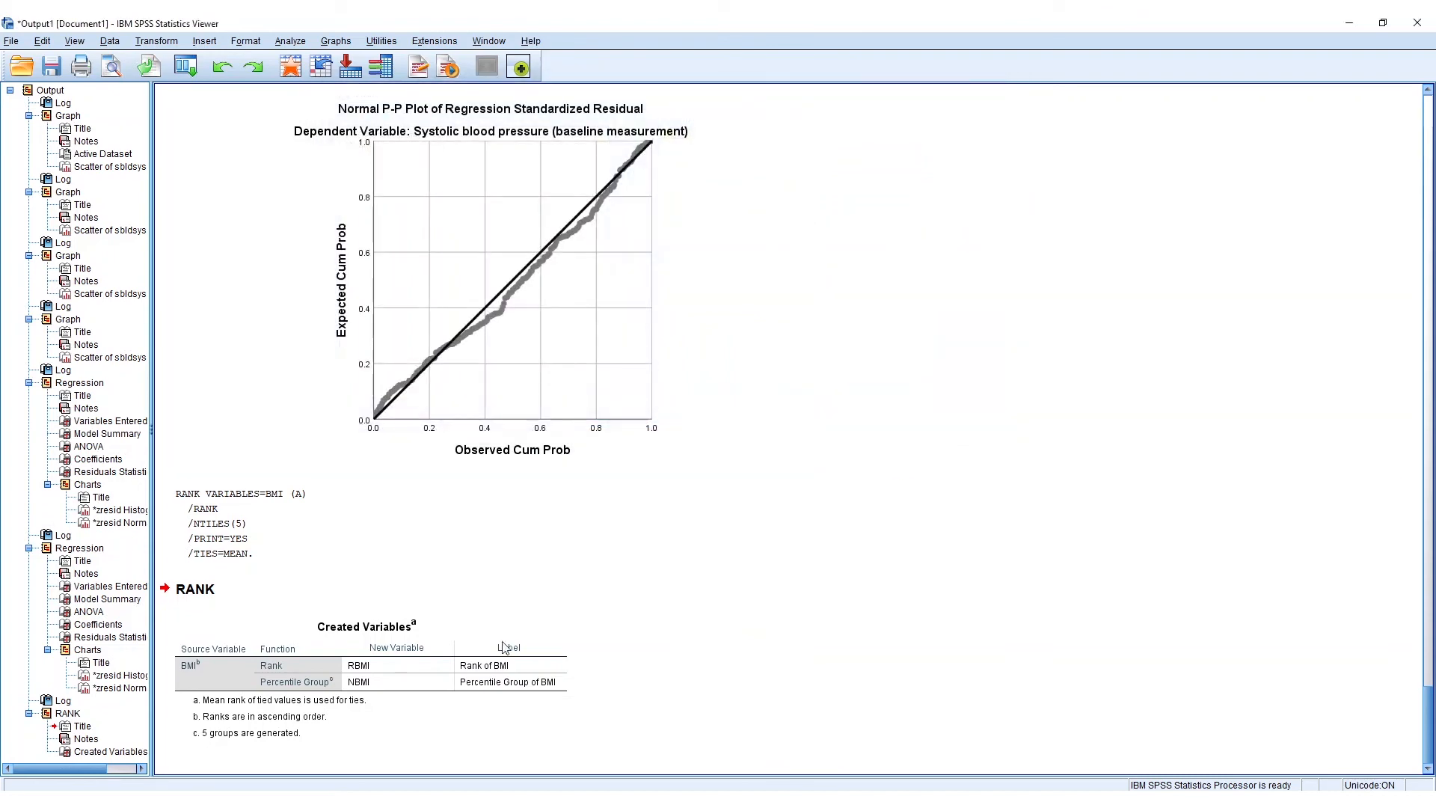
mouse_move(532, 800)
left_click(649, 758)
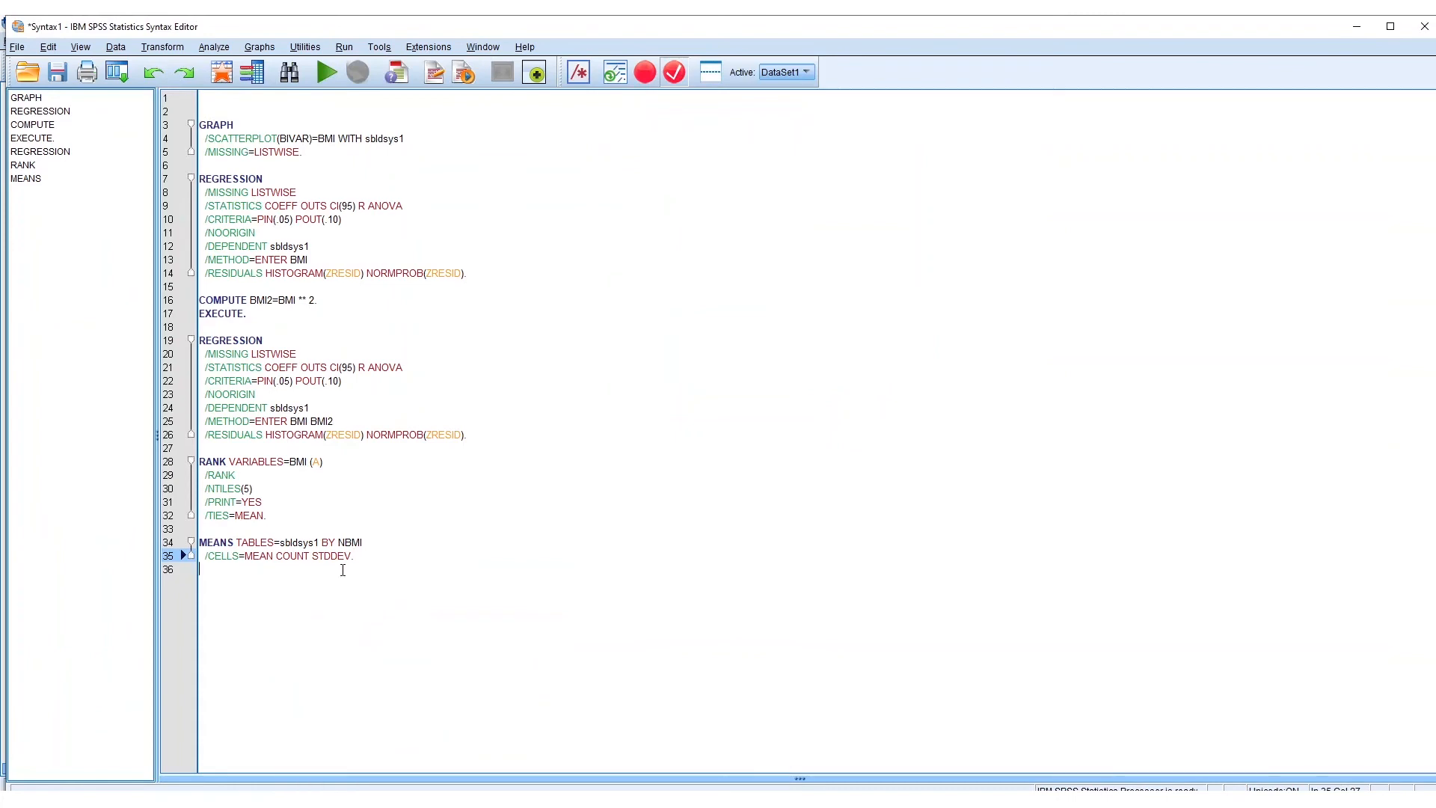
left_click_drag(359, 557, 199, 542)
left_click(329, 74)
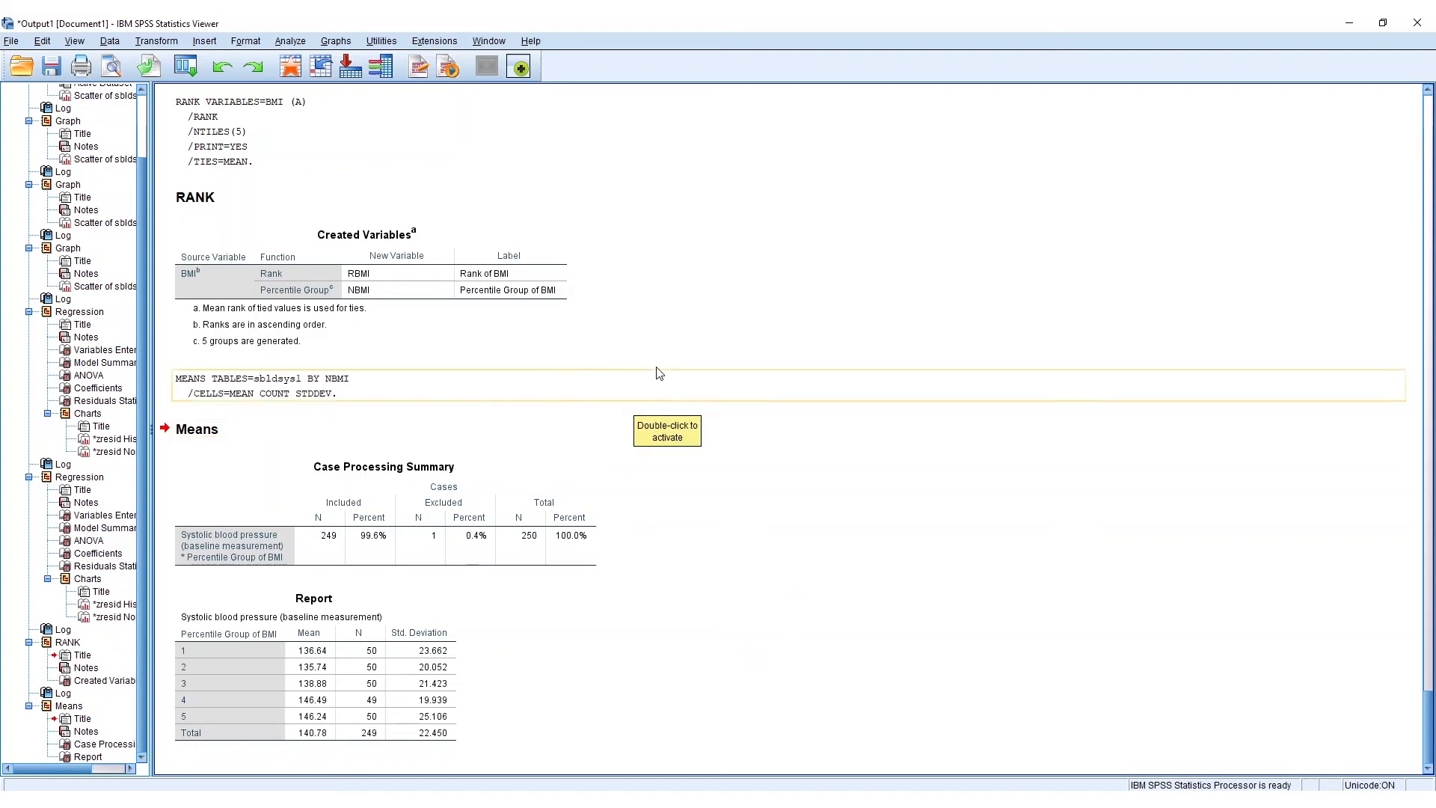
- Examine the Means report of systolic blood pressure across the BMI percentile groups together with the preceding output
scroll(804, 591, "up", 10)
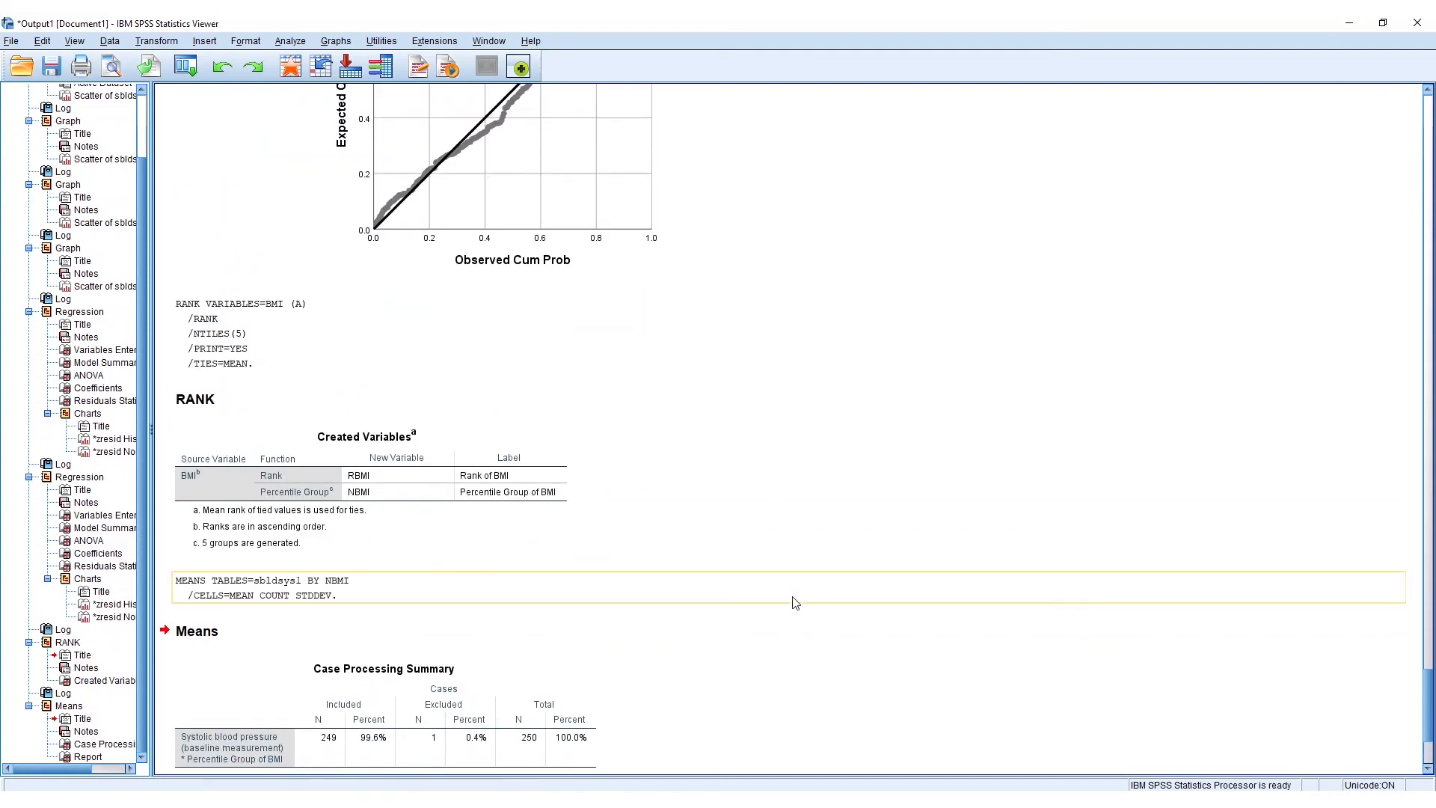
scroll(812, 595, "down", 10)
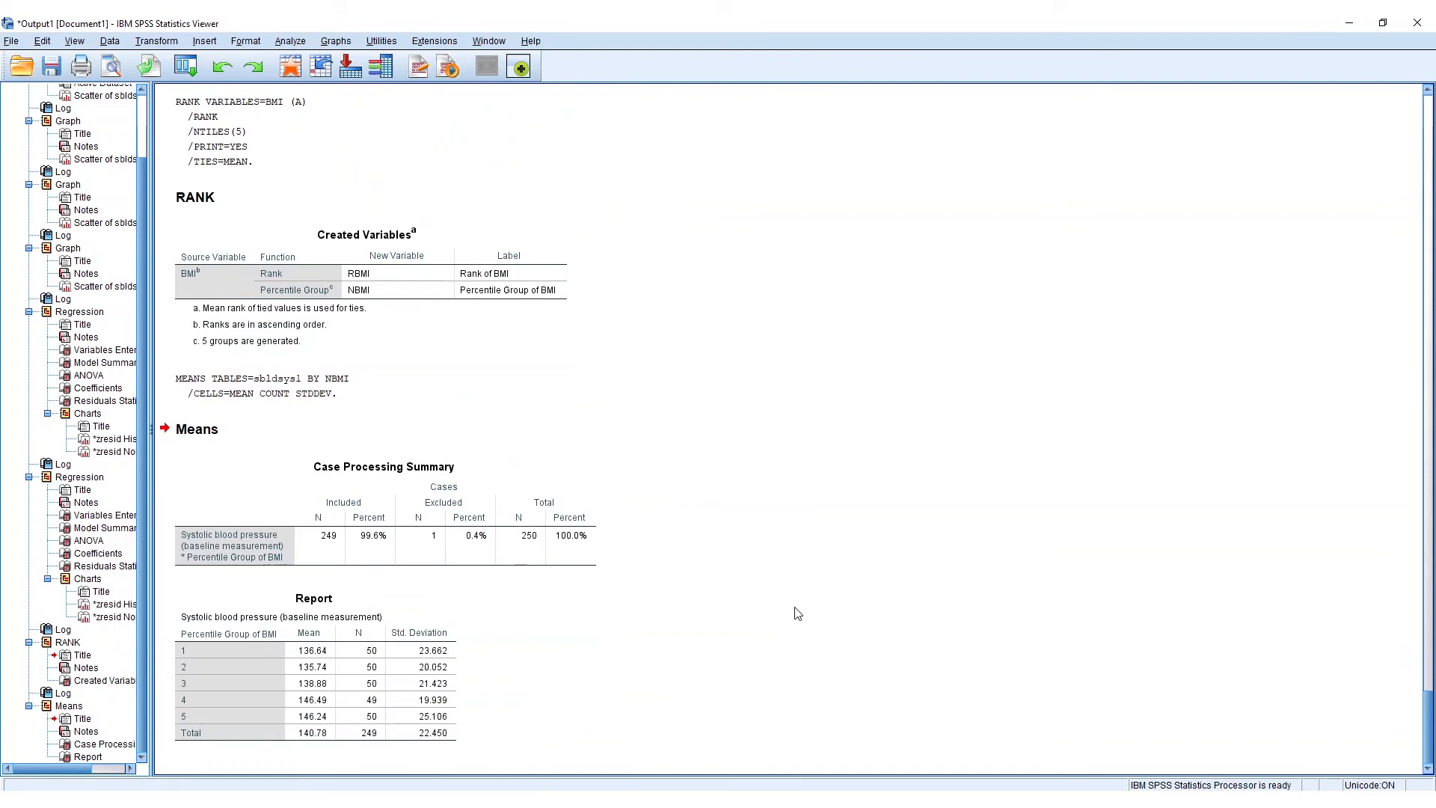
scroll(798, 613, "up", 9)
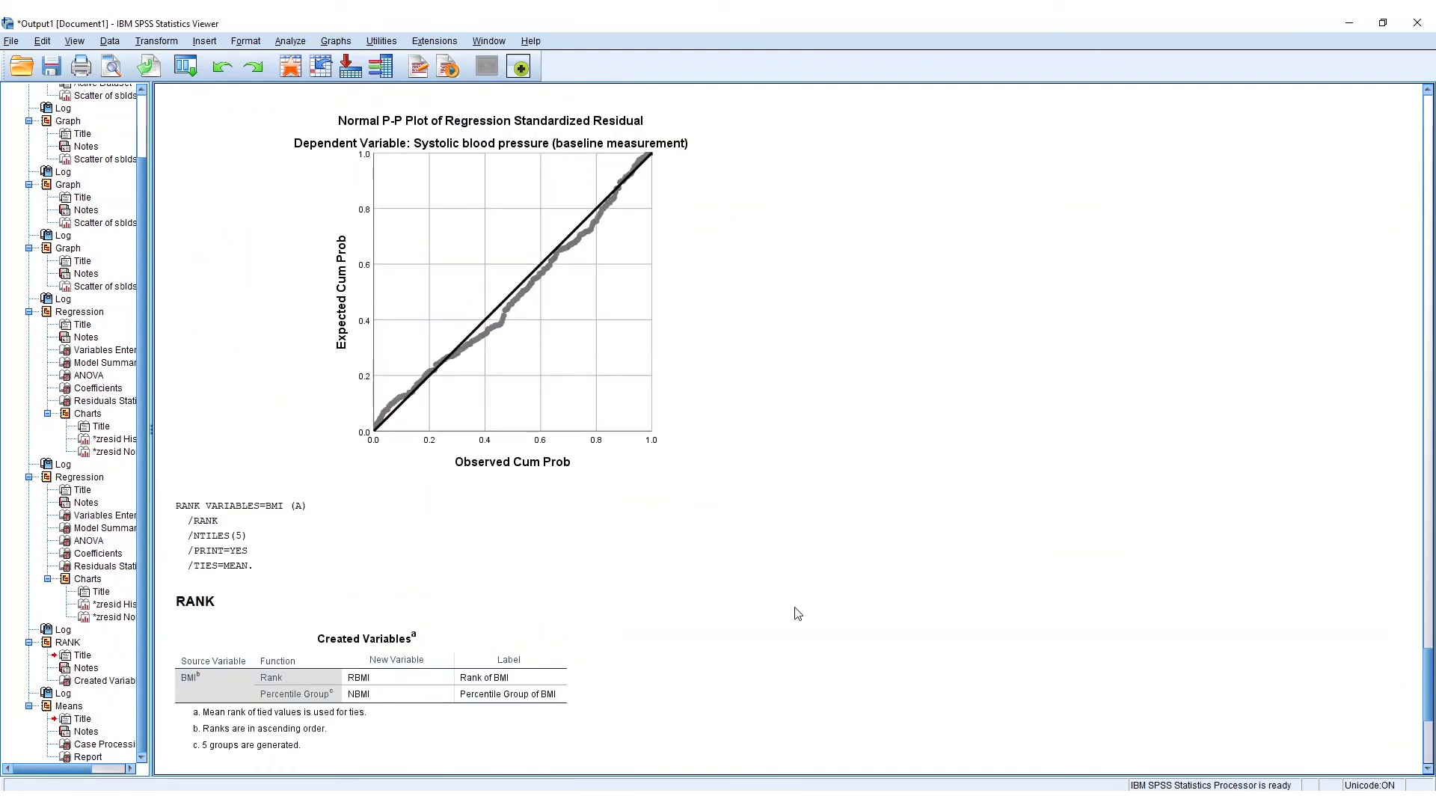